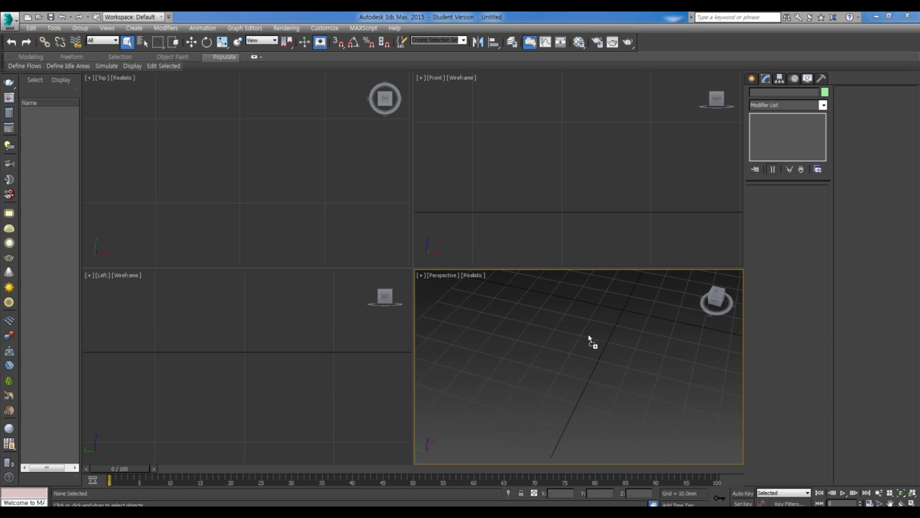
# - Open the ring float .max file, skip the missing image warning, and select the ring
pyautogui.moveTo(686, 300); pyautogui.dragTo(592, 341)
pyautogui.click(607, 341)
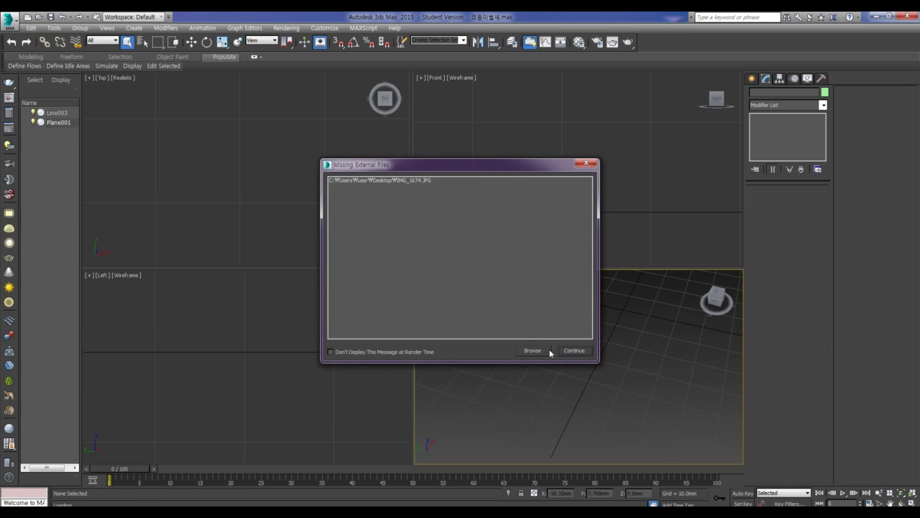
pyautogui.click(568, 346)
pyautogui.click(607, 358)
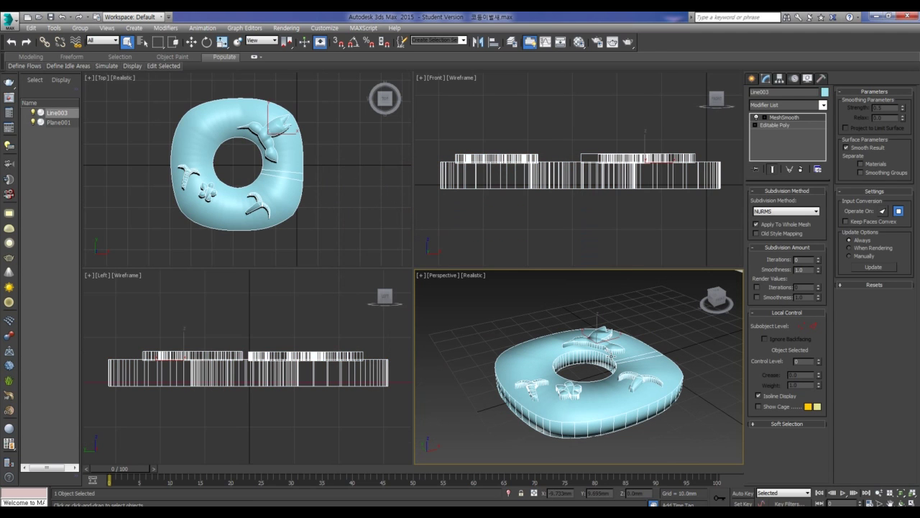
pyautogui.click(790, 104)
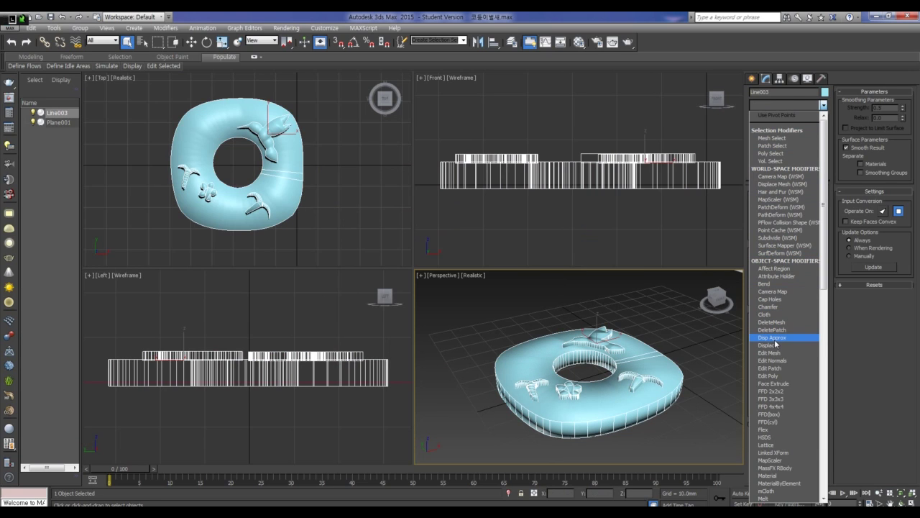
# - Replace a mistaken Disp Approx modifier with STL Check, with Check on, flagging 315 errors
pyautogui.press('s')
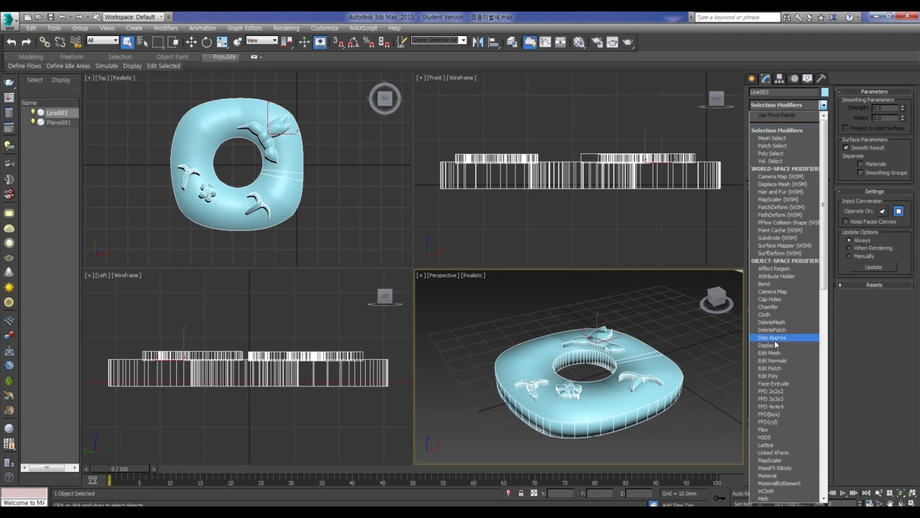
pyautogui.click(775, 343)
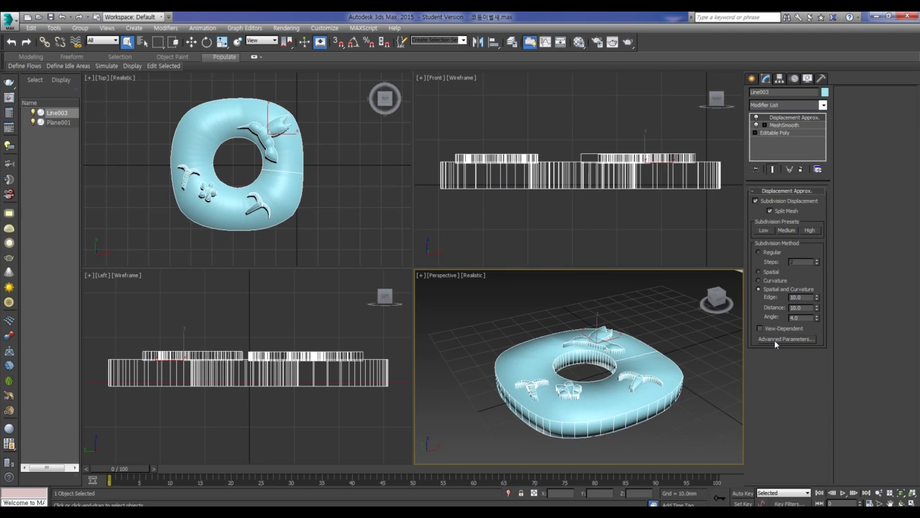
pyautogui.rightClick(778, 120)
pyautogui.click(783, 133)
pyautogui.click(783, 105)
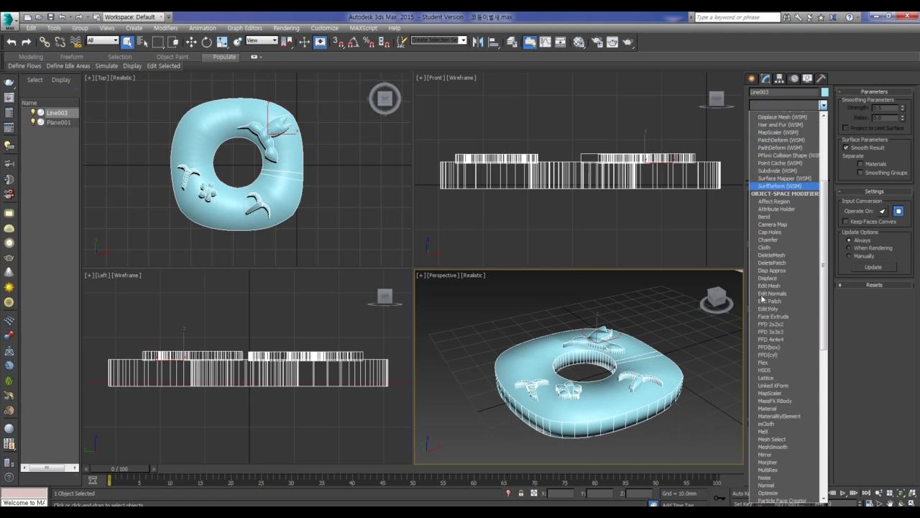
pyautogui.scroll(-10, 773, 399)
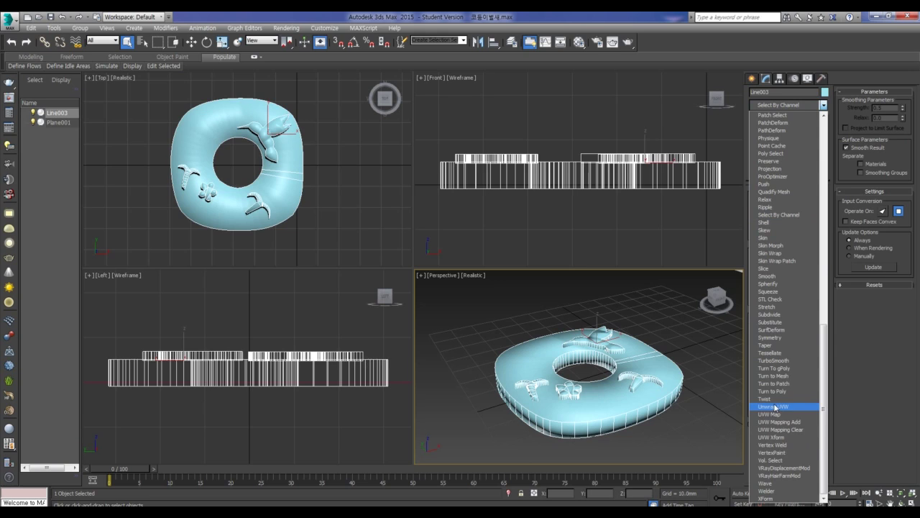
pyautogui.click(774, 299)
pyautogui.click(767, 339)
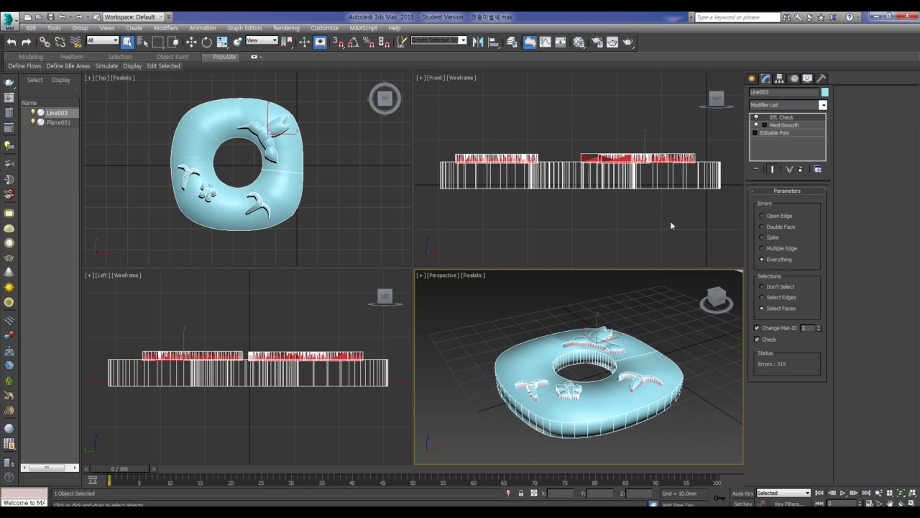
pyautogui.rightClick(630, 379)
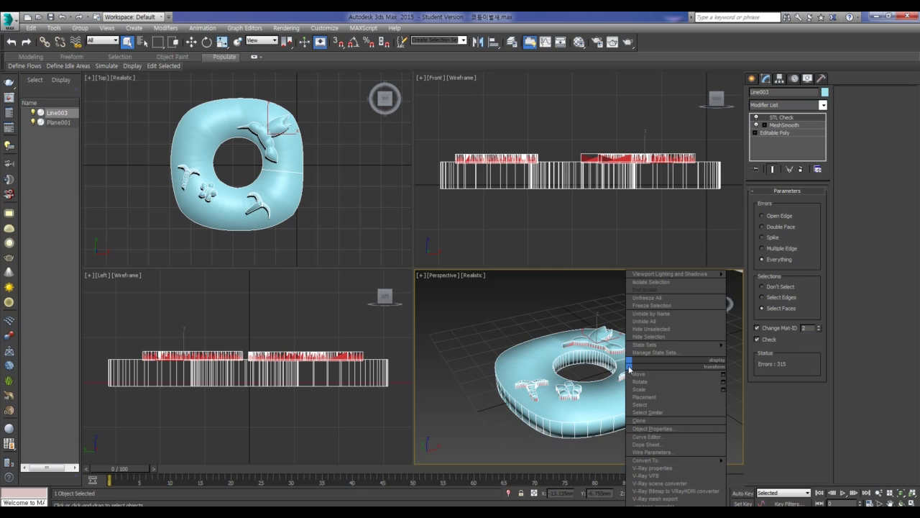
pyautogui.moveTo(674, 460)
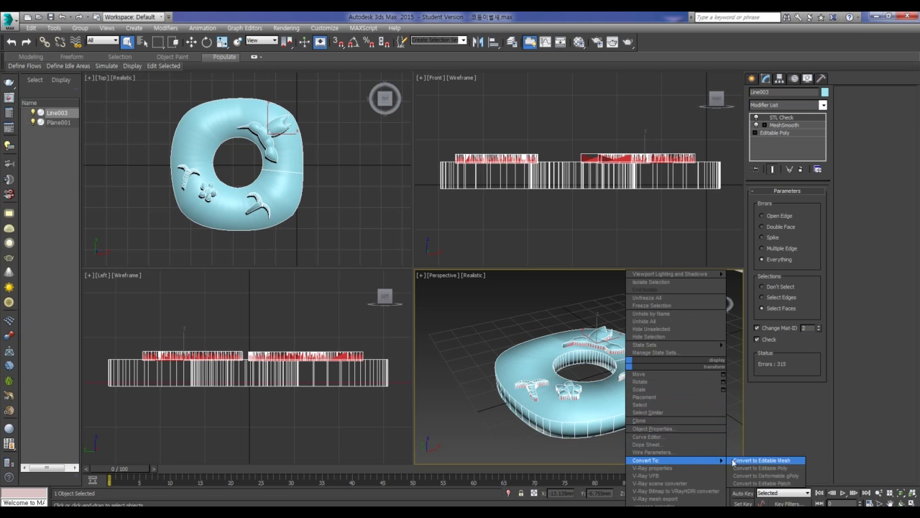
# - Convert the ring to an Editable Poly and switch to Element sub-object mode
pyautogui.click(762, 468)
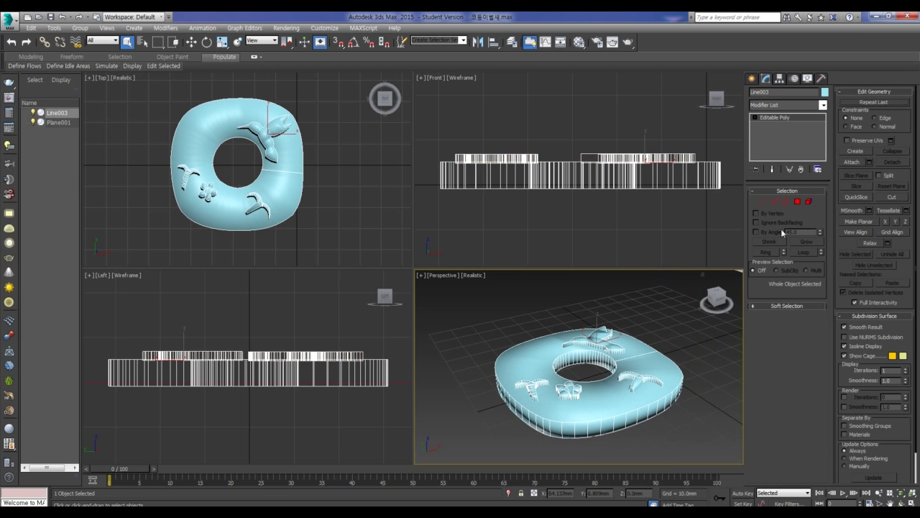
pyautogui.click(798, 202)
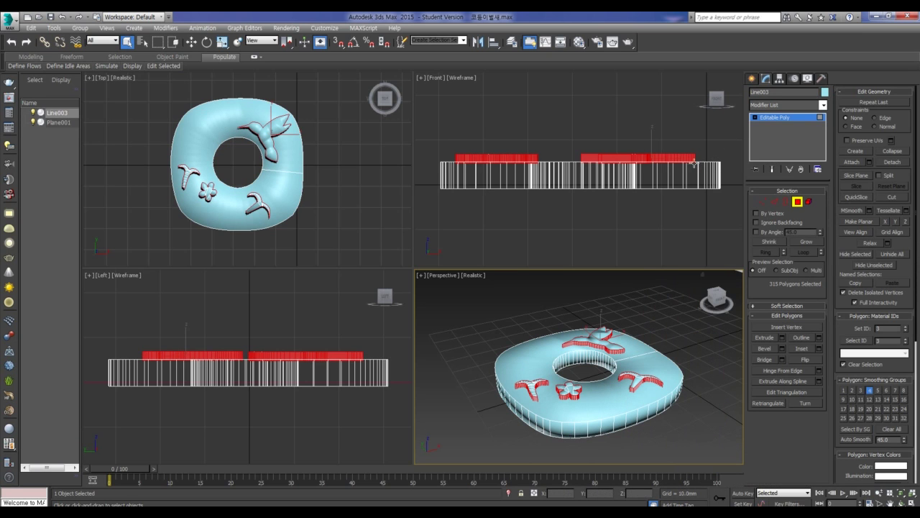
pyautogui.click(809, 204)
# - Select the two bird, flower and leftmost decoration elements together
pyautogui.click(663, 158)
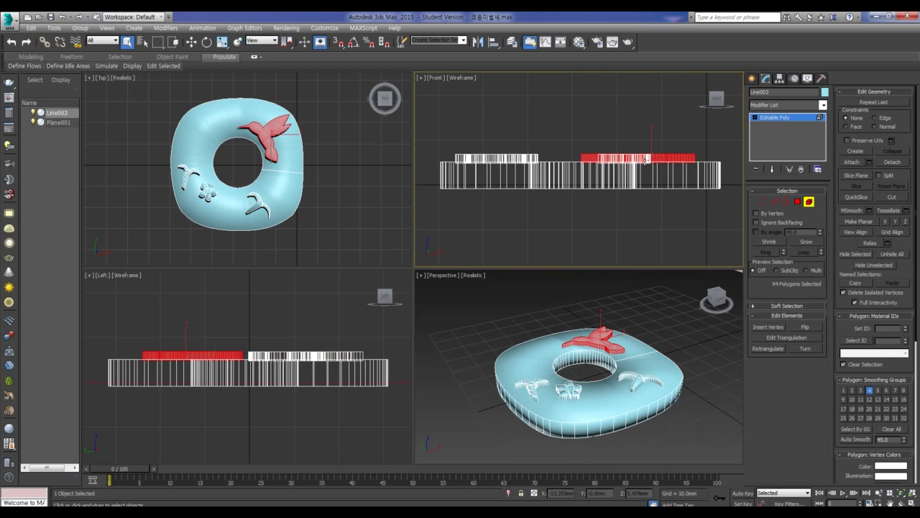
pyautogui.keyDown('ctrl'); pyautogui.click(644, 159); pyautogui.keyUp('ctrl')
pyautogui.keyDown('ctrl'); pyautogui.click(521, 159); pyautogui.keyUp('ctrl')
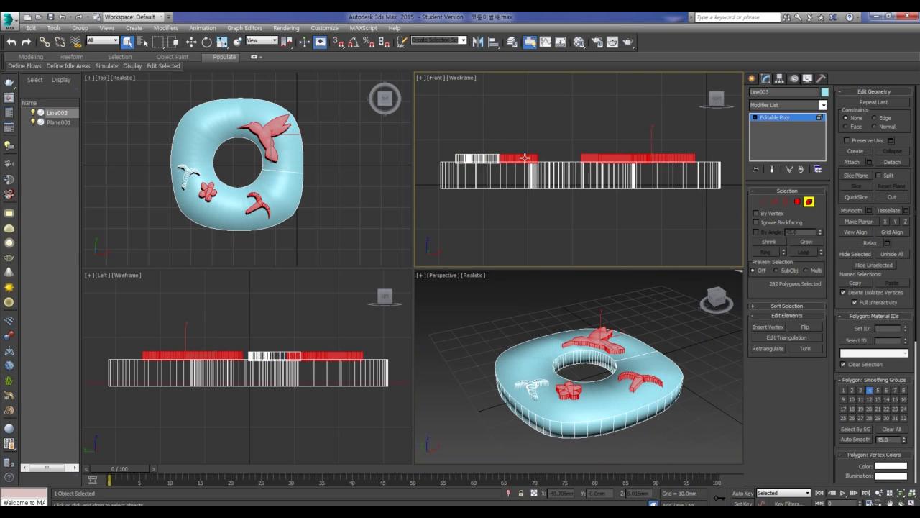
pyautogui.keyDown('ctrl'); pyautogui.click(486, 158); pyautogui.keyUp('ctrl')
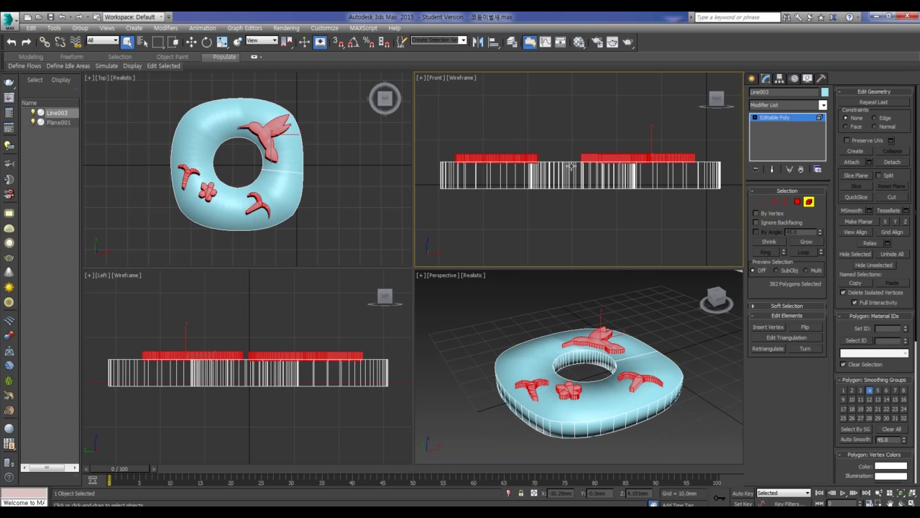
pyautogui.click(191, 42)
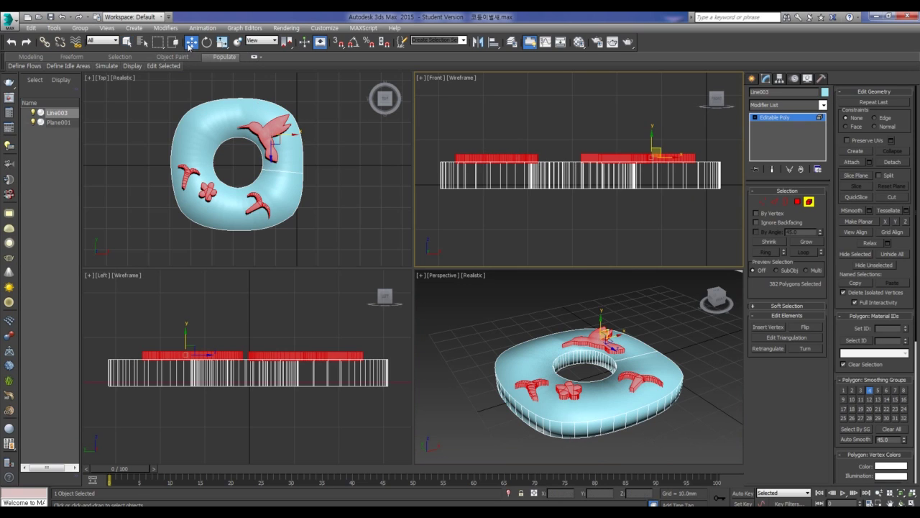
# - Move the four selected decorations up along Y above the ring, then deselect them
pyautogui.moveTo(584, 162); pyautogui.dragTo(600, 187, button='middle')
pyautogui.moveTo(655, 169); pyautogui.dragTo(661, 91)
pyautogui.moveTo(657, 160); pyautogui.dragTo(671, 243, button='middle')
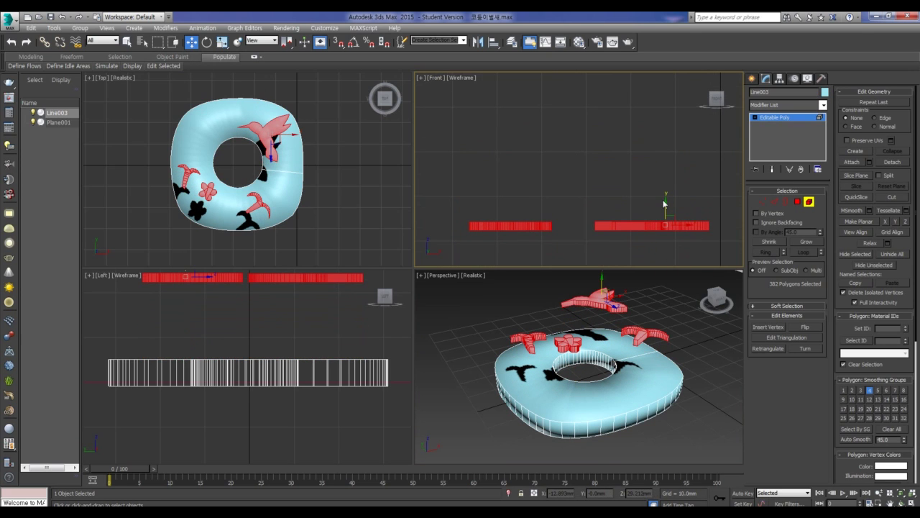
pyautogui.moveTo(666, 200); pyautogui.dragTo(667, 108)
pyautogui.moveTo(669, 118); pyautogui.dragTo(668, 139, button='middle')
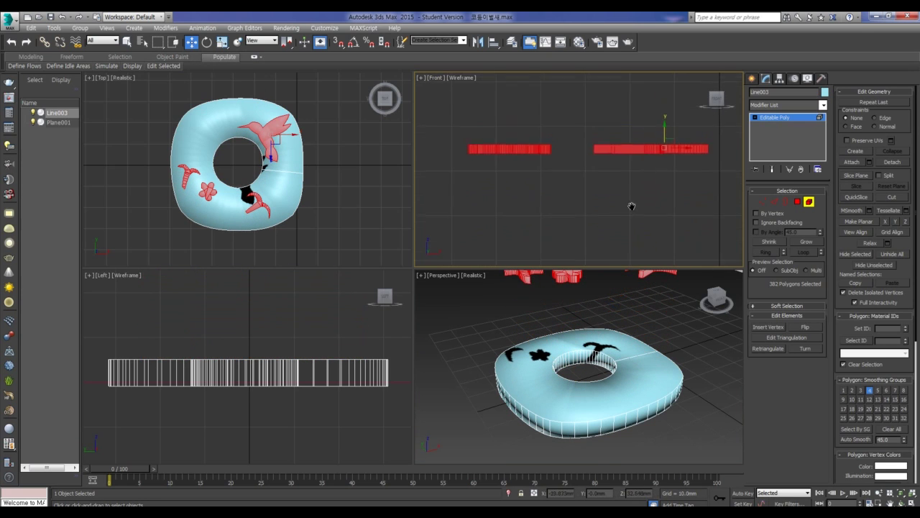
pyautogui.scroll(-2, 640, 208)
pyautogui.moveTo(626, 292); pyautogui.dragTo(619, 328, button='middle')
pyautogui.click(650, 193)
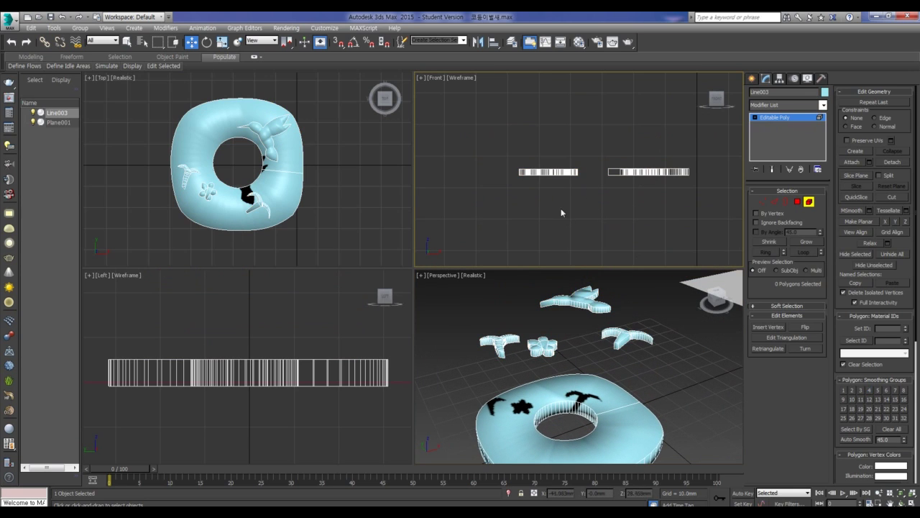
# - Window-select the 315 decoration edges in Edge mode, then zoom and orbit to view from above
pyautogui.click(775, 201)
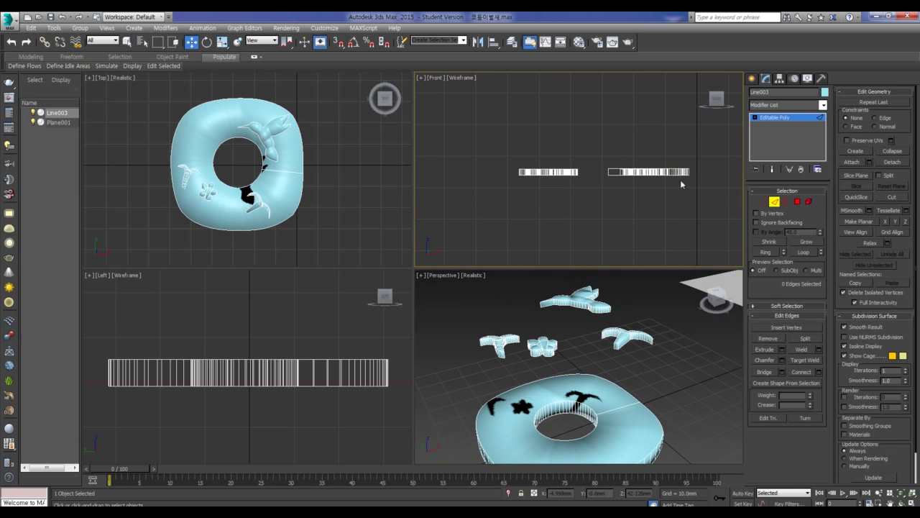
pyautogui.moveTo(701, 185); pyautogui.dragTo(506, 151)
pyautogui.keyDown('alt'); pyautogui.moveTo(708, 176); pyautogui.dragTo(503, 137); pyautogui.keyUp('alt')
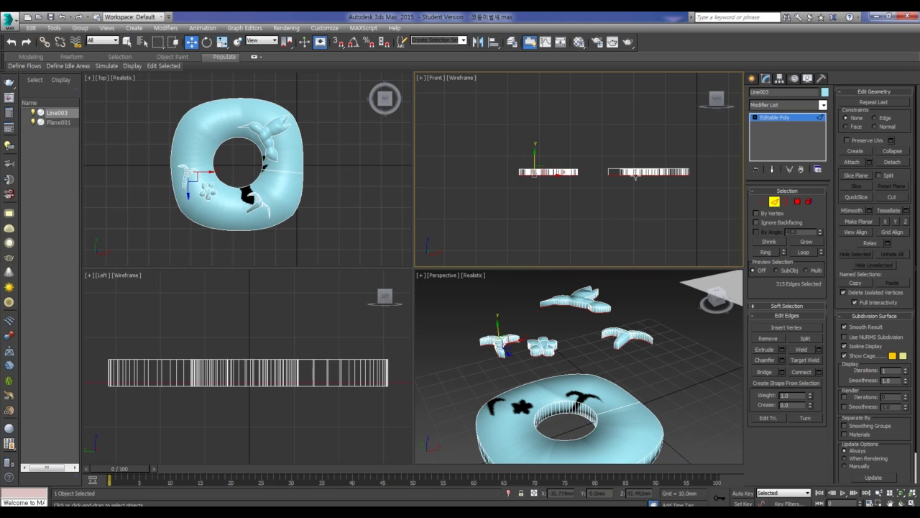
pyautogui.scroll(1, 635, 175)
pyautogui.scroll(4, 574, 151)
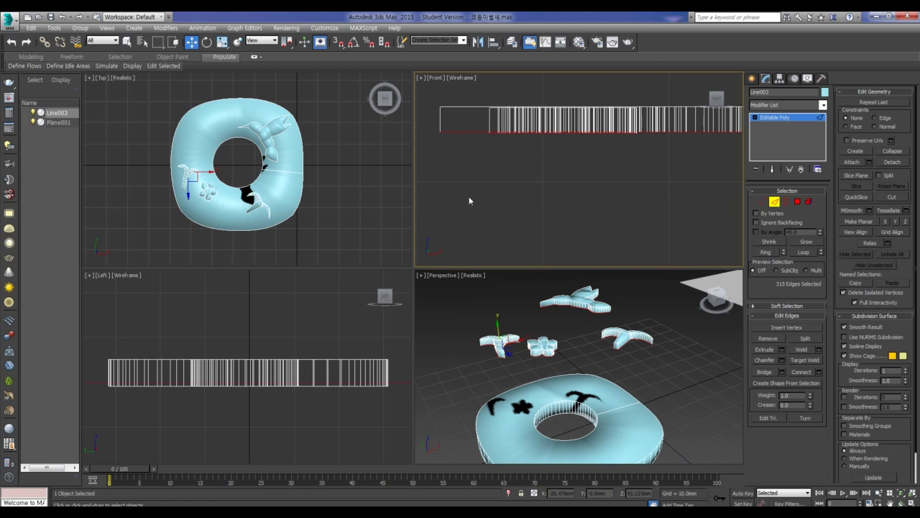
pyautogui.scroll(2, 575, 313)
pyautogui.scroll(5, 584, 306)
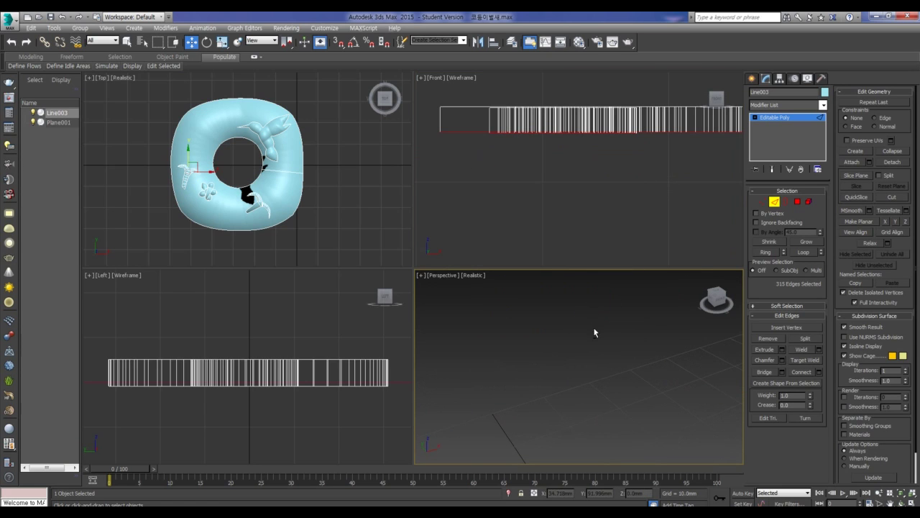
pyautogui.scroll(-2, 604, 305)
pyautogui.scroll(-3, 606, 320)
pyautogui.scroll(-2, 597, 356)
pyautogui.keyDown('alt'); pyautogui.moveTo(588, 374); pyautogui.dragTo(563, 365, button='middle'); pyautogui.keyUp('alt')
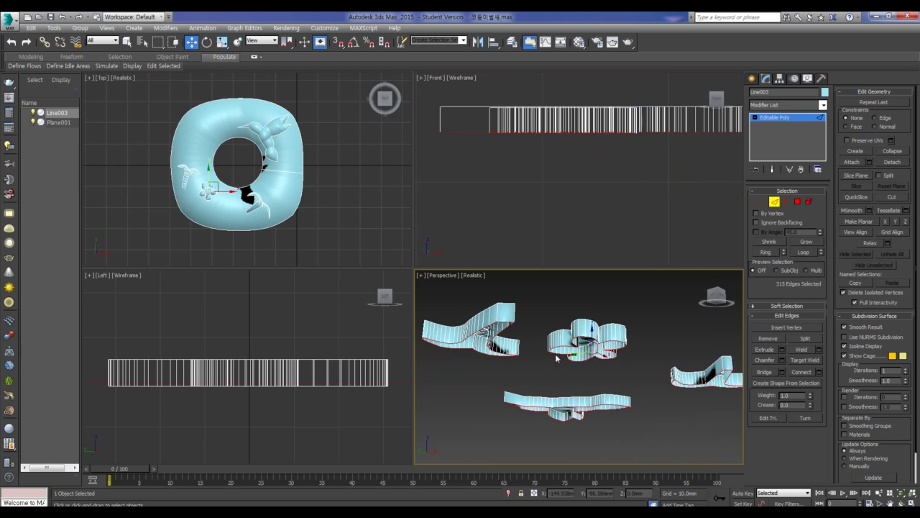
pyautogui.click(706, 382)
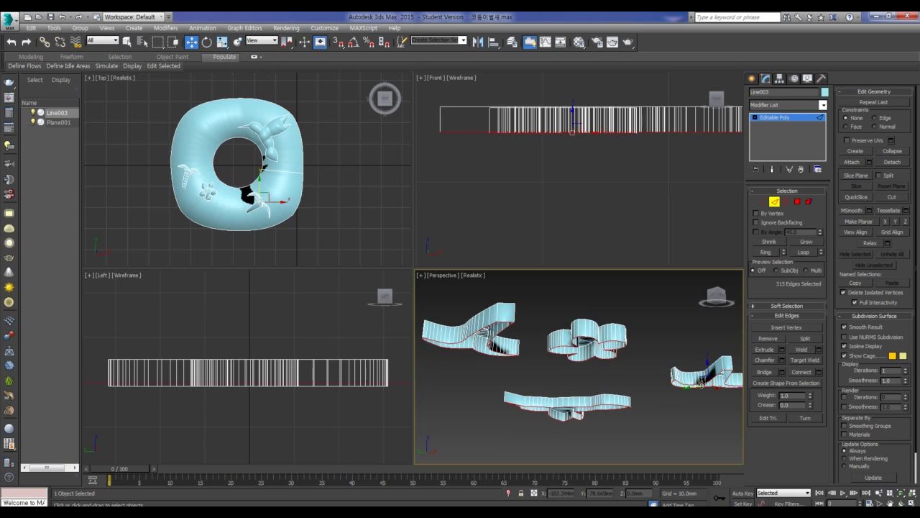
# - Detach the selected edges as a clone named Object001
pyautogui.click(892, 163)
pyautogui.click(429, 280)
pyautogui.click(491, 271)
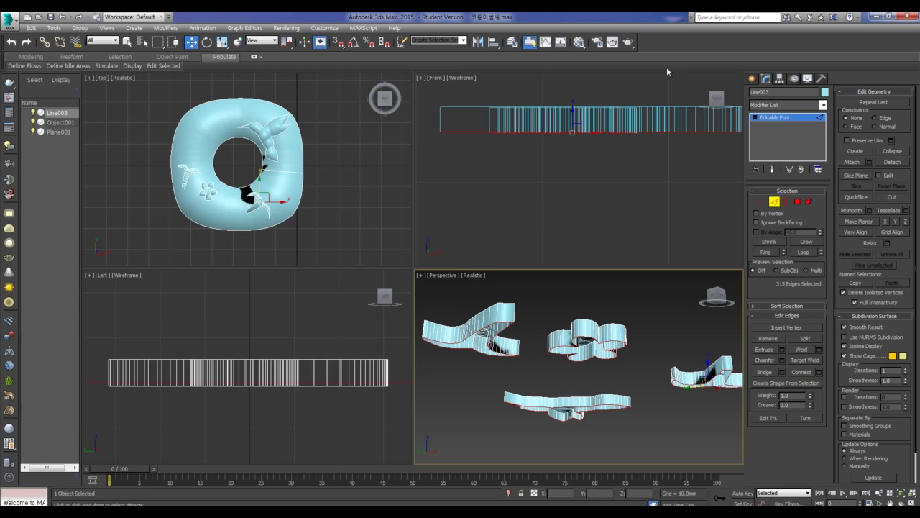
# - Exit Edge mode, select Object001 in the Scene Explorer, and frame it in the Front view
pyautogui.click(773, 204)
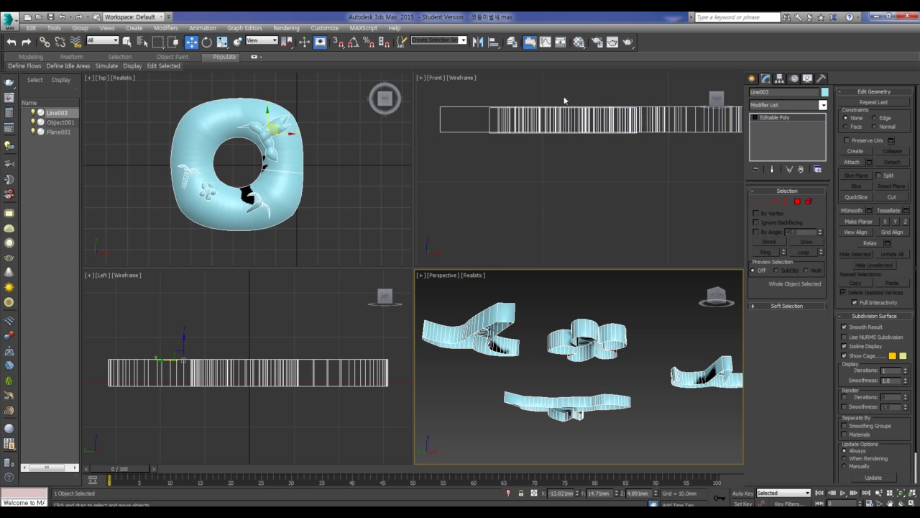
pyautogui.click(62, 123)
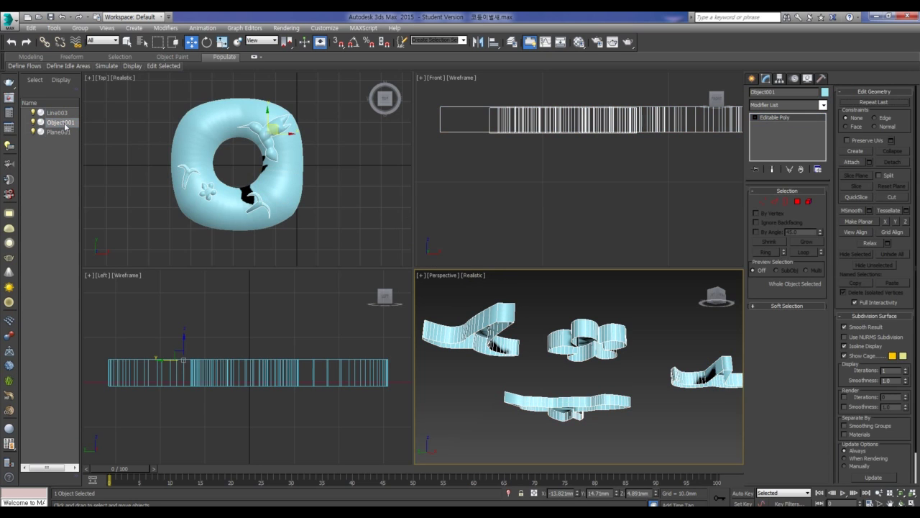
pyautogui.rightClick(602, 168)
pyautogui.scroll(-2, 602, 168)
pyautogui.moveTo(554, 185); pyautogui.dragTo(600, 182, button='middle')
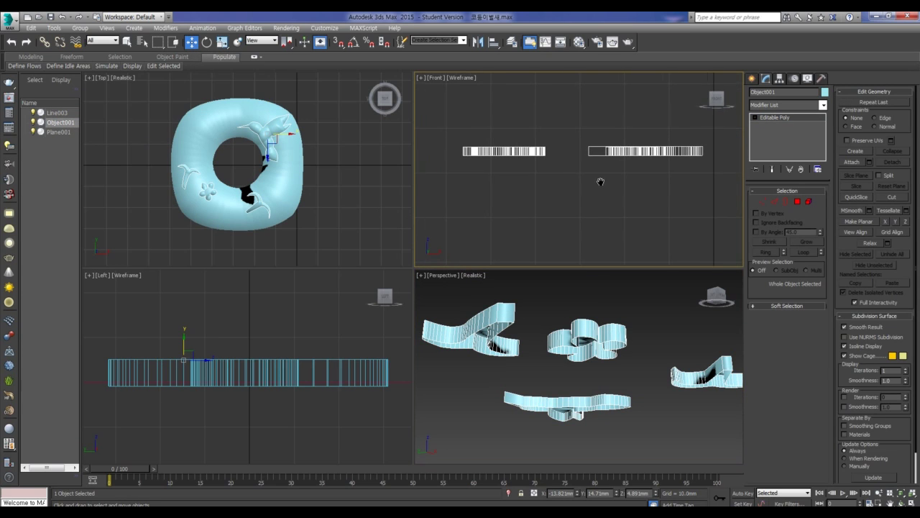
# - Centre Object001's pivot with Affect Pivot Only, then turn that mode off again
pyautogui.click(779, 79)
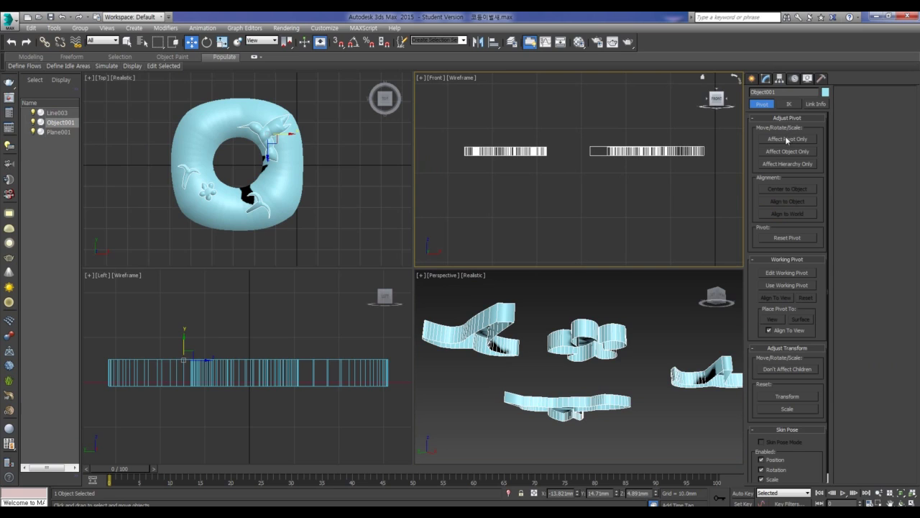
pyautogui.click(787, 139)
pyautogui.click(788, 189)
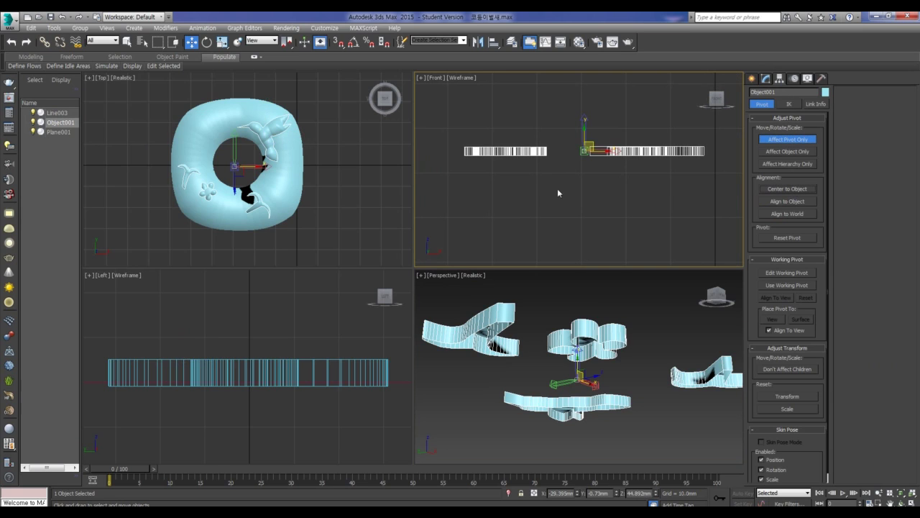
pyautogui.moveTo(716, 98)
pyautogui.click(770, 141)
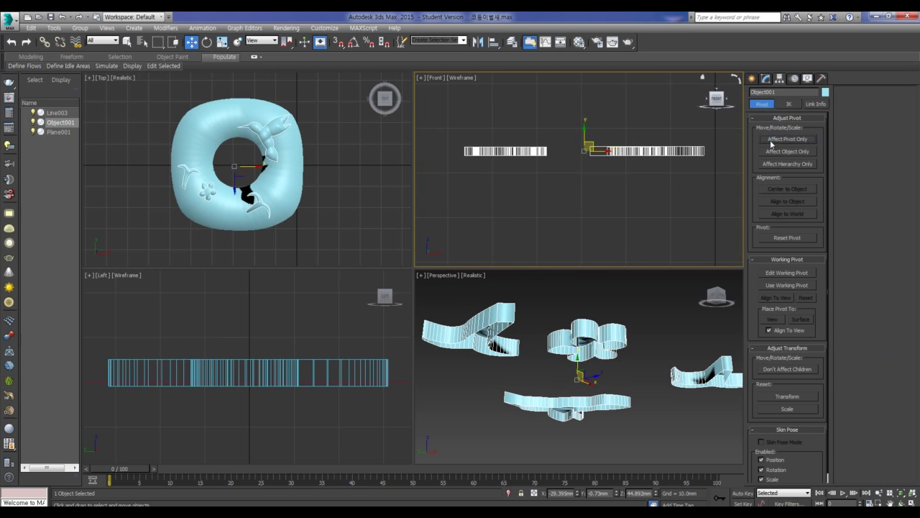
pyautogui.click(764, 79)
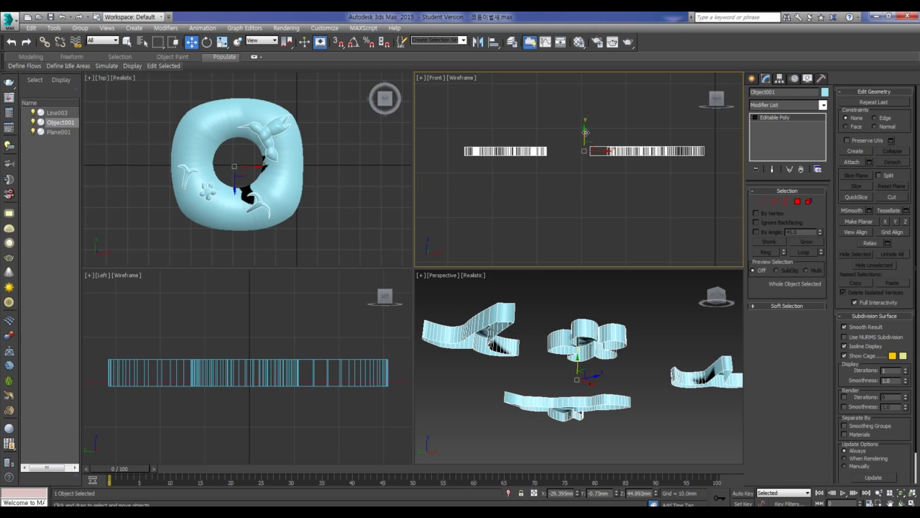
# - Clone the decoration shapes and lower Object001 onto the ring's top at Z 5.111mm
pyautogui.keyDown('shift'); pyautogui.moveTo(585, 131); pyautogui.dragTo(612, 188); pyautogui.keyUp('shift')
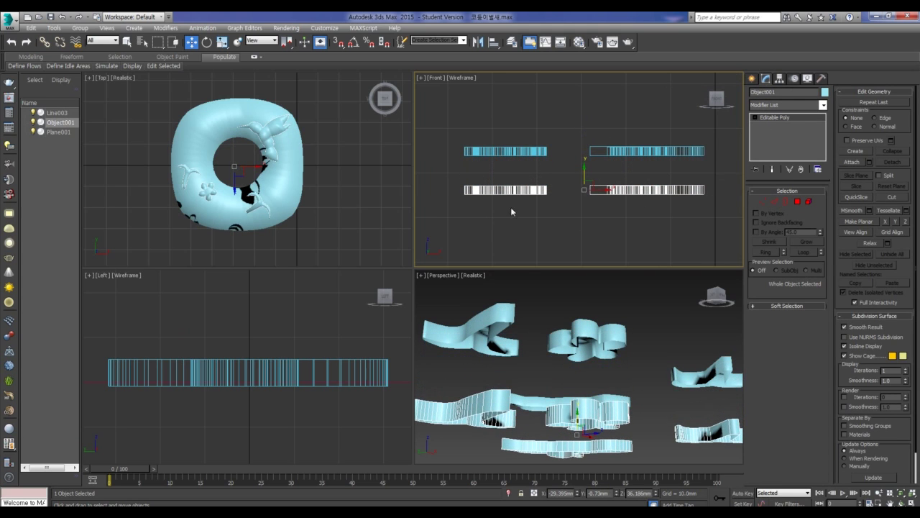
pyautogui.moveTo(586, 378)
pyautogui.keyDown('alt'); pyautogui.mouseDown(button='middle')
pyautogui.moveTo(609, 396)
pyautogui.moveTo(616, 422)
pyautogui.mouseUp(button='middle'); pyautogui.keyUp('alt')
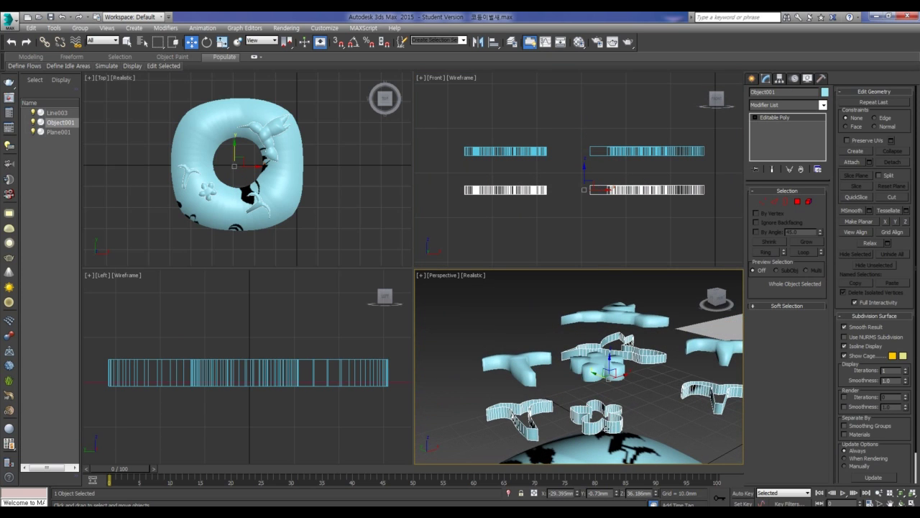
pyautogui.scroll(-2, 636, 205)
pyautogui.scroll(-2, 612, 190)
pyautogui.moveTo(599, 159); pyautogui.dragTo(594, 226)
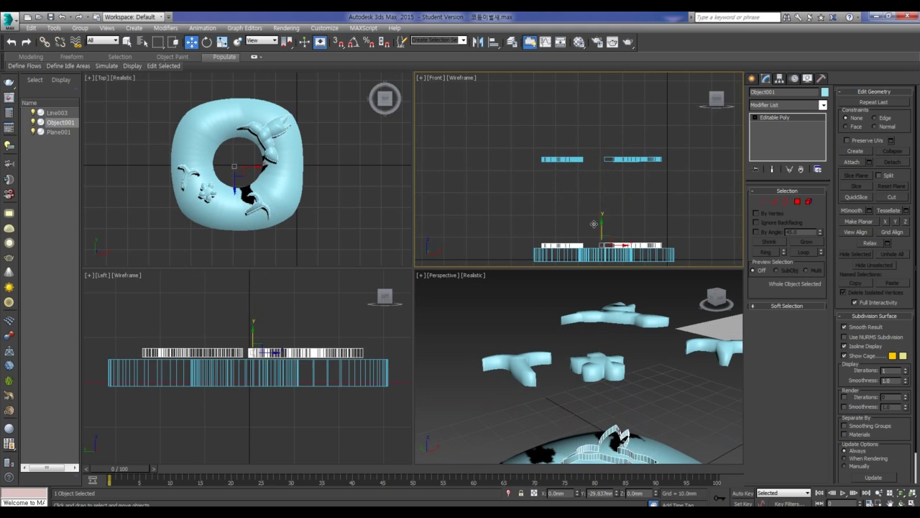
pyautogui.scroll(2, 603, 250)
pyautogui.scroll(2, 603, 248)
pyautogui.moveTo(627, 253); pyautogui.dragTo(582, 215, button='middle')
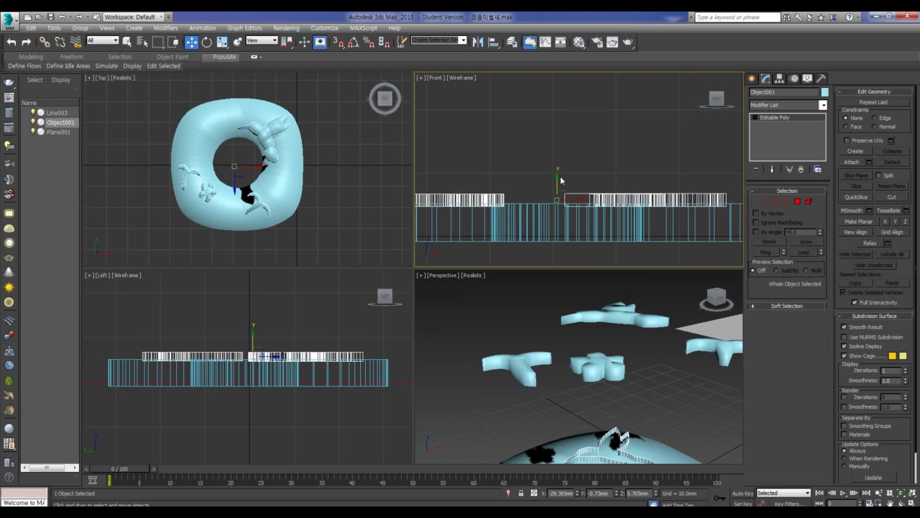
pyautogui.moveTo(561, 180); pyautogui.dragTo(561, 185)
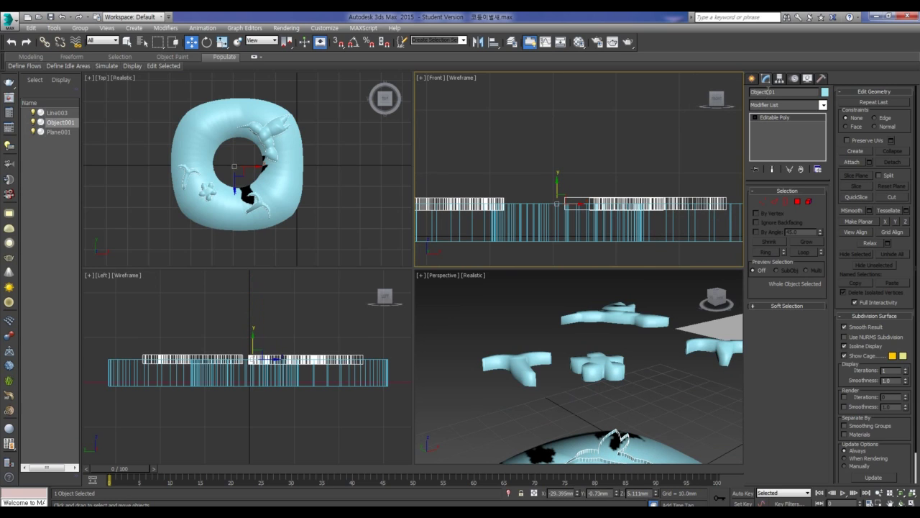
# - Create a Compound Objects Boolean set to Subtraction (B-A)
pyautogui.click(752, 78)
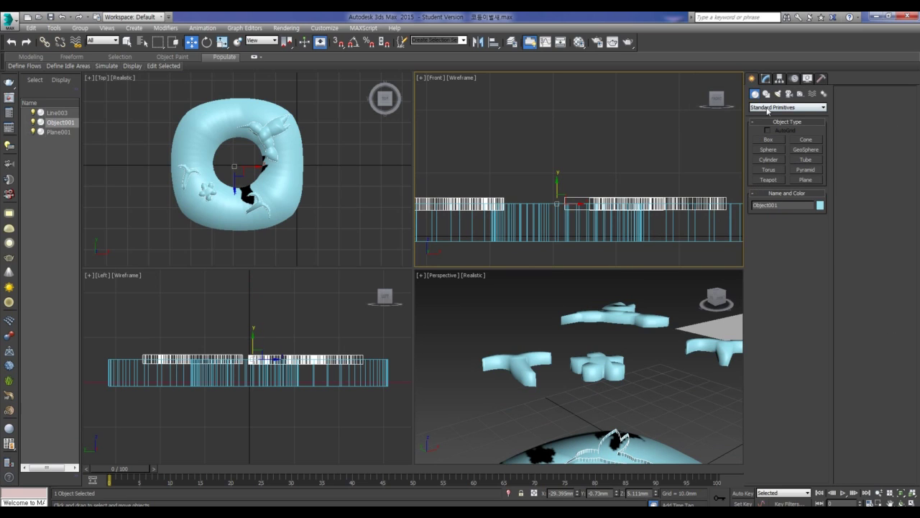
pyautogui.click(768, 110)
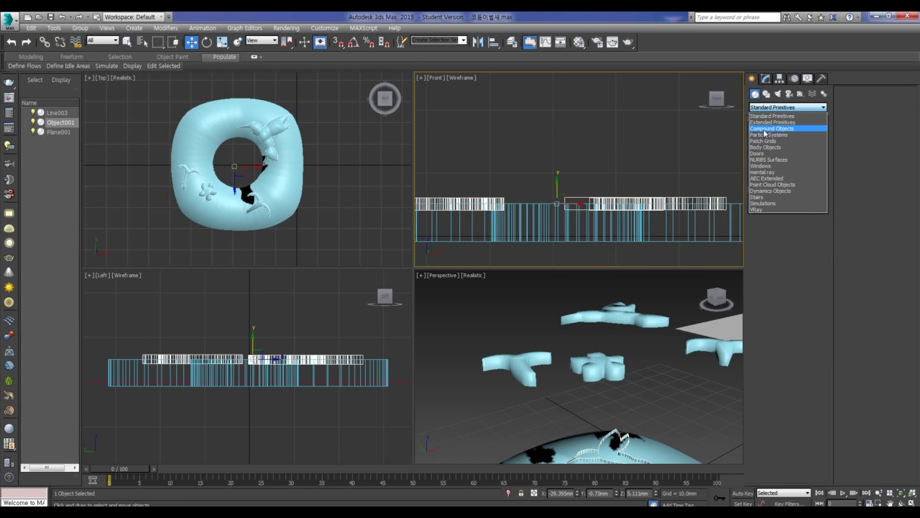
pyautogui.click(766, 136)
pyautogui.click(774, 171)
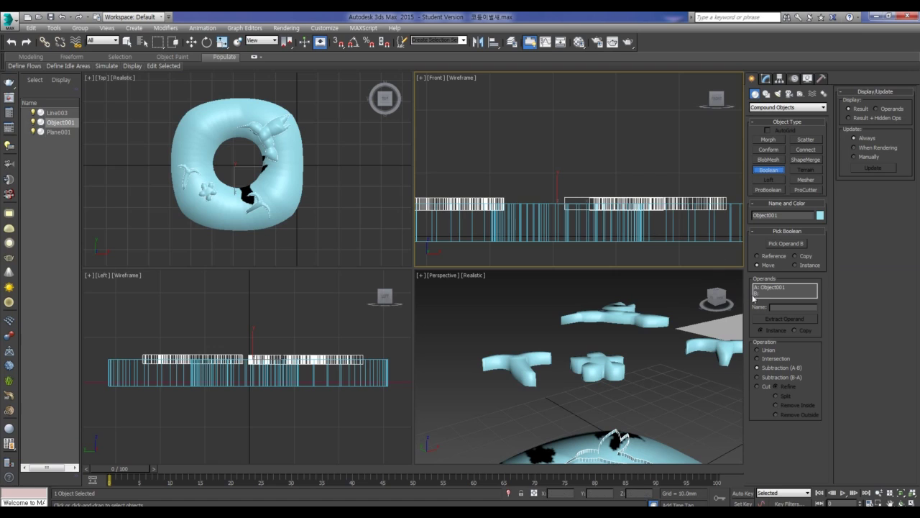
pyautogui.click(781, 376)
# - Pick Line003 as operand B to cut the decorations into the ring
pyautogui.click(796, 246)
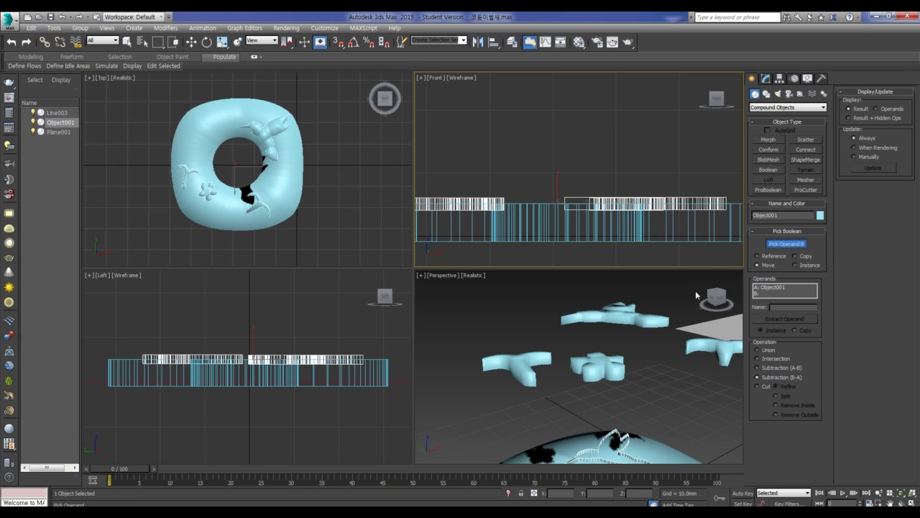
pyautogui.click(636, 231)
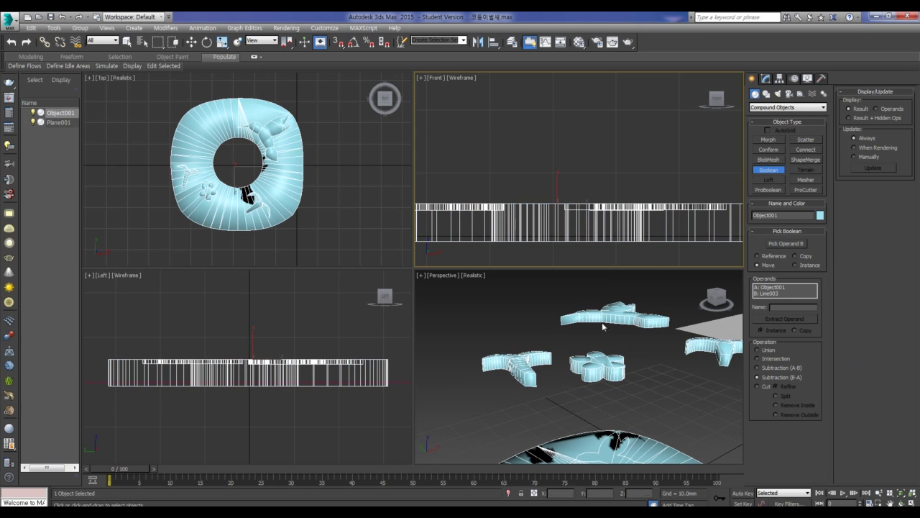
pyautogui.keyDown('alt'); pyautogui.moveTo(625, 323); pyautogui.dragTo(669, 429, button='middle'); pyautogui.keyUp('alt')
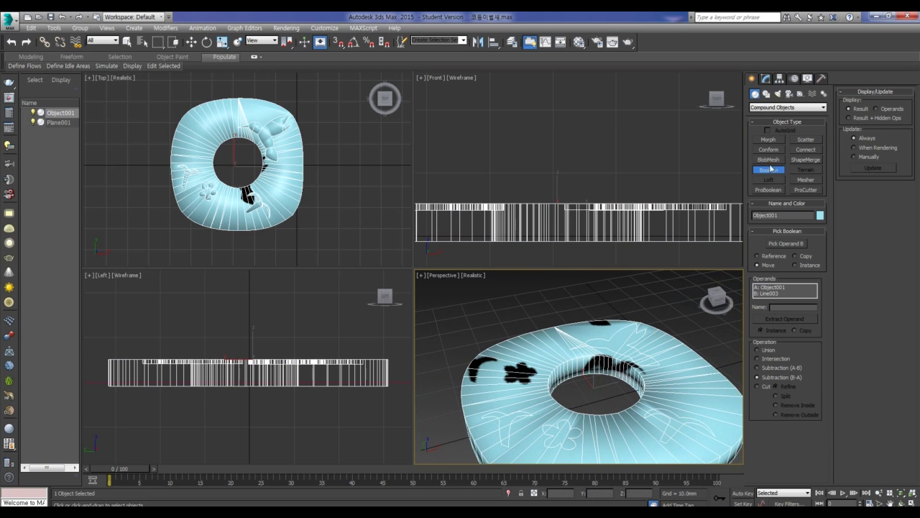
pyautogui.press('w')
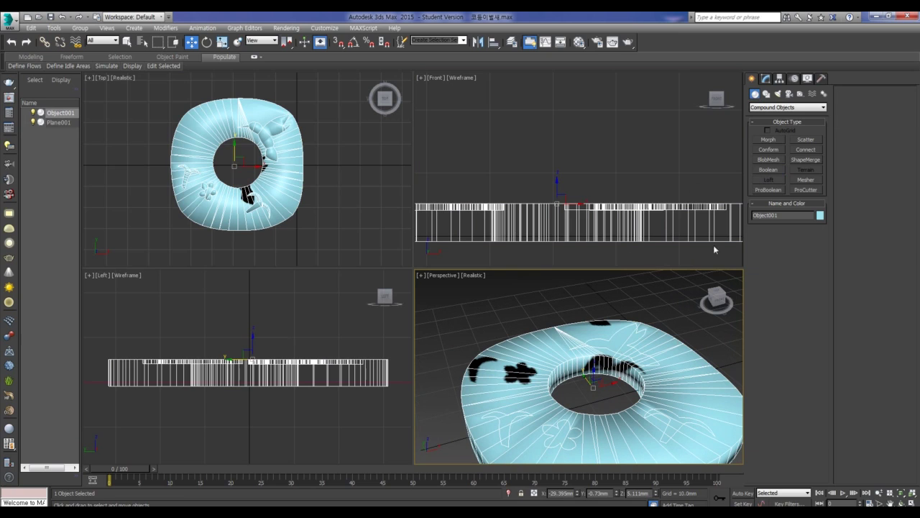
pyautogui.click(765, 79)
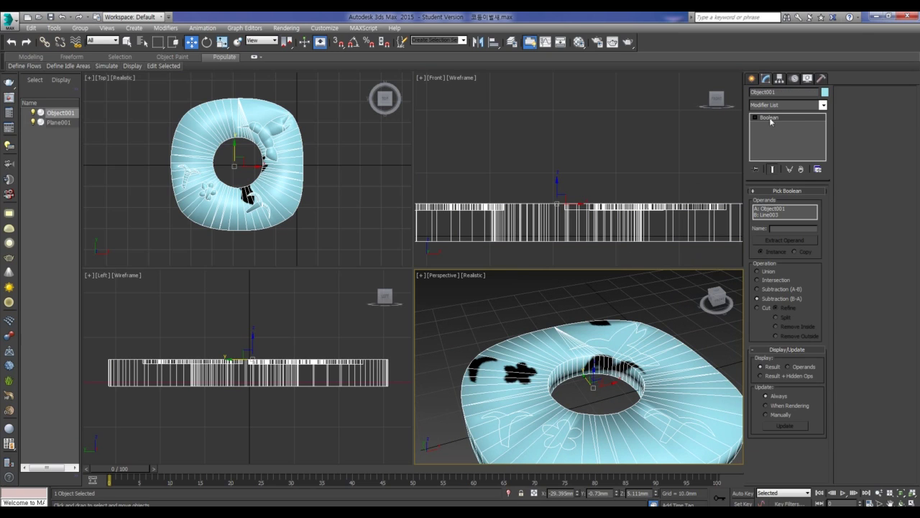
# - Convert the Boolean result to Editable Poly, then select and clear the decoration polygons
pyautogui.rightClick(649, 343)
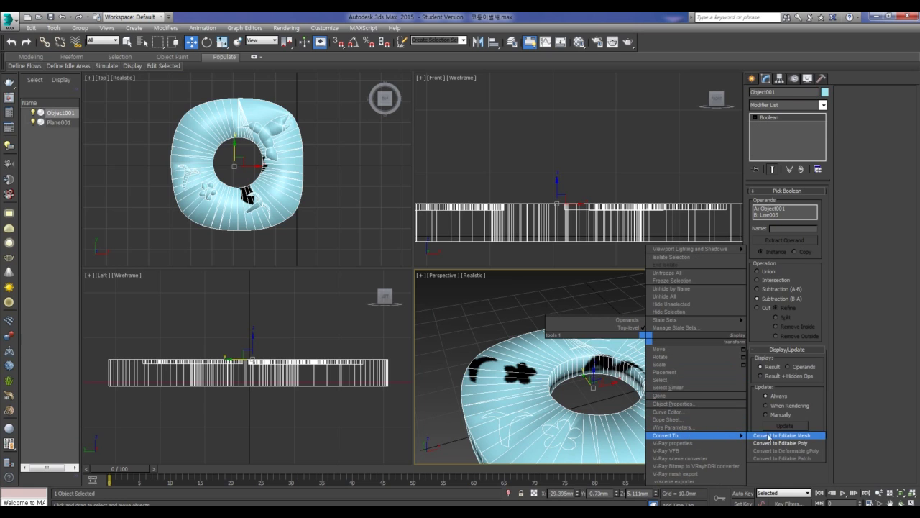
pyautogui.click(780, 443)
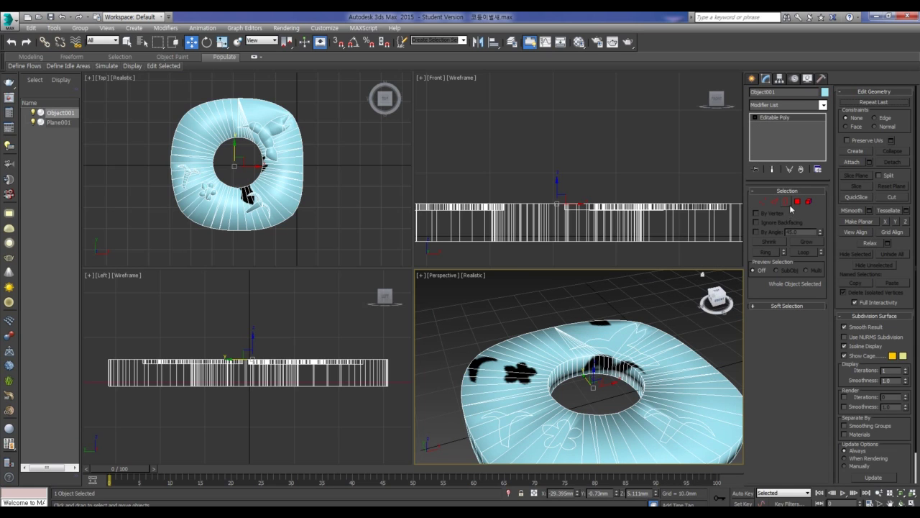
pyautogui.click(797, 202)
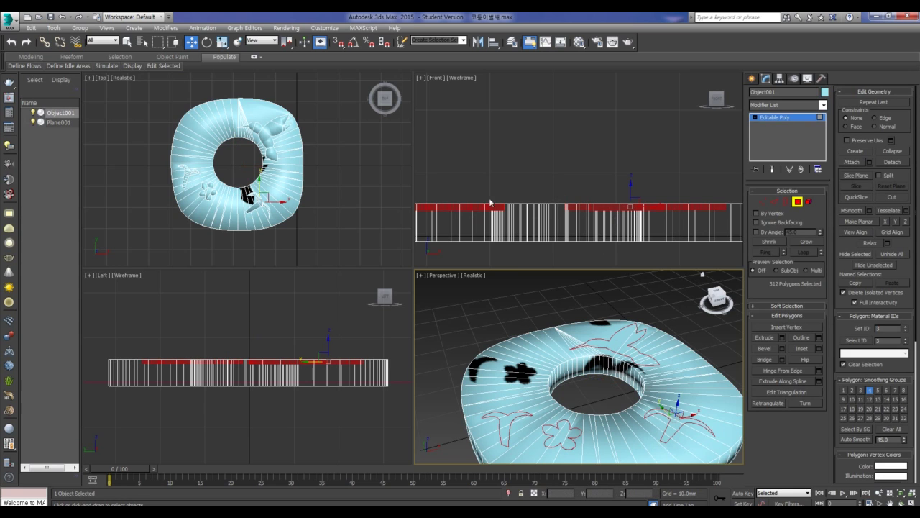
pyautogui.click(625, 336)
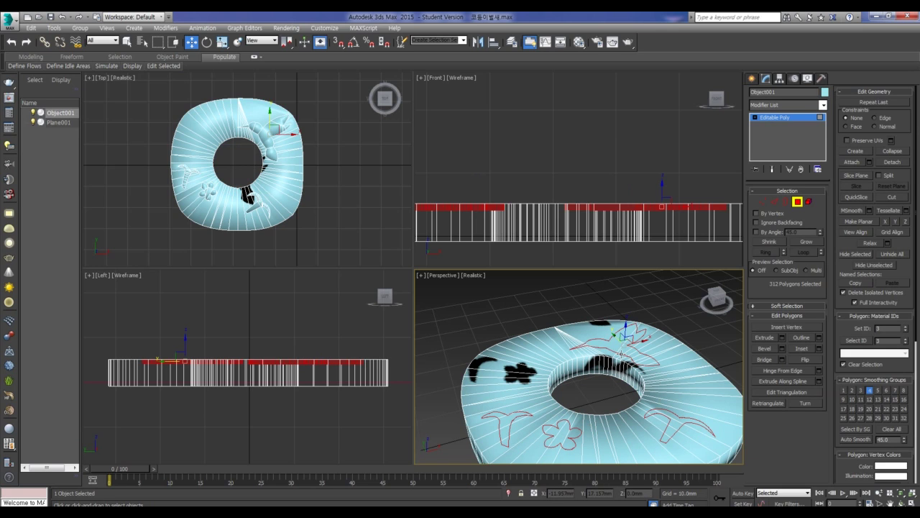
pyautogui.moveTo(635, 339); pyautogui.dragTo(622, 318, button='middle')
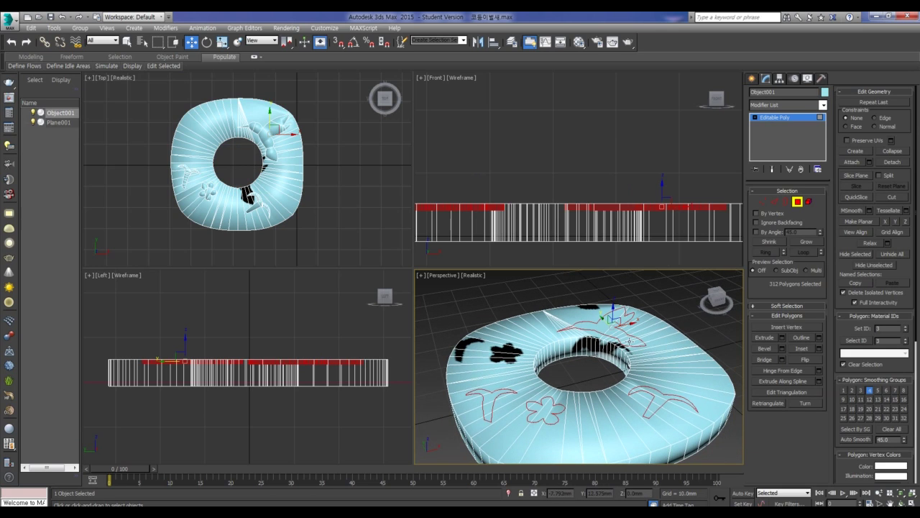
pyautogui.hotkey('ctrl', 'd')
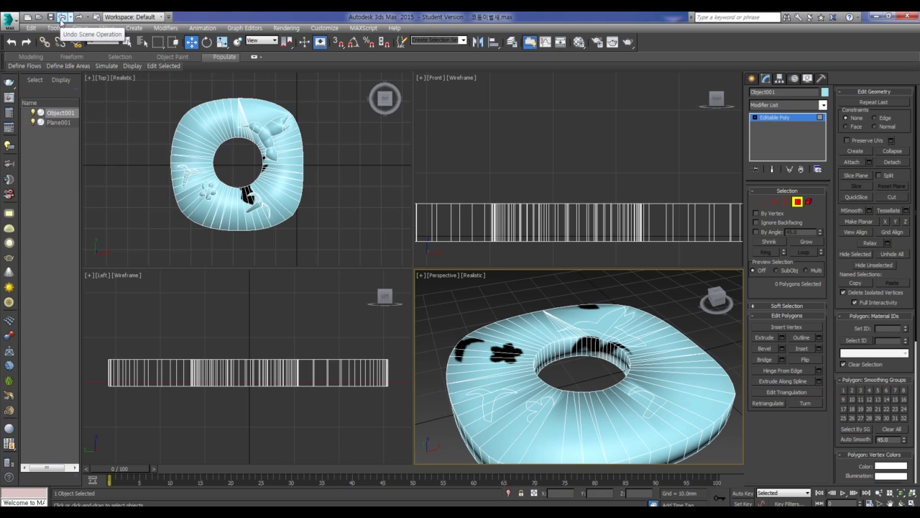
# - In Edge mode, connect two selected decoration-border edges with new edges
pyautogui.moveTo(619, 381)
pyautogui.keyDown('alt'); pyautogui.mouseDown(button='middle')
pyautogui.moveTo(629, 370)
pyautogui.moveTo(656, 374)
pyautogui.moveTo(651, 421)
pyautogui.mouseUp(button='middle'); pyautogui.keyUp('alt')
pyautogui.scroll(5, 656, 373)
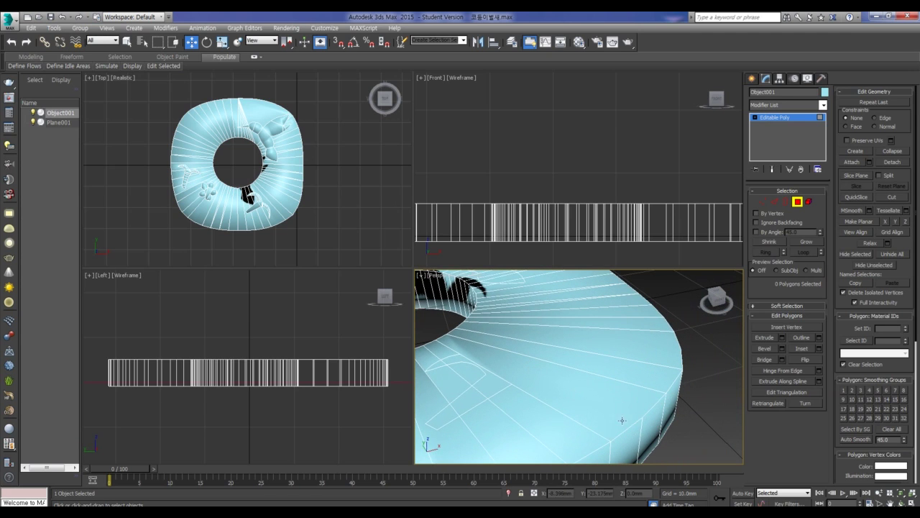
pyautogui.scroll(3, 468, 369)
pyautogui.moveTo(468, 370)
pyautogui.keyDown('alt'); pyautogui.mouseDown(button='middle')
pyautogui.moveTo(453, 348)
pyautogui.moveTo(496, 345)
pyautogui.mouseUp(button='middle'); pyautogui.keyUp('alt')
pyautogui.click(776, 204)
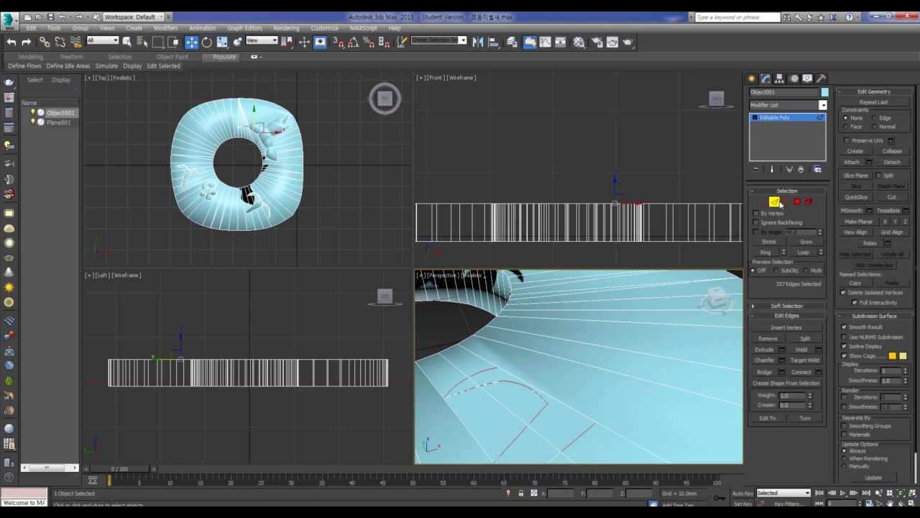
pyautogui.moveTo(574, 376)
pyautogui.mouseDown(button='middle')
pyautogui.moveTo(561, 370)
pyautogui.moveTo(616, 380)
pyautogui.moveTo(631, 350)
pyautogui.mouseUp(button='middle')
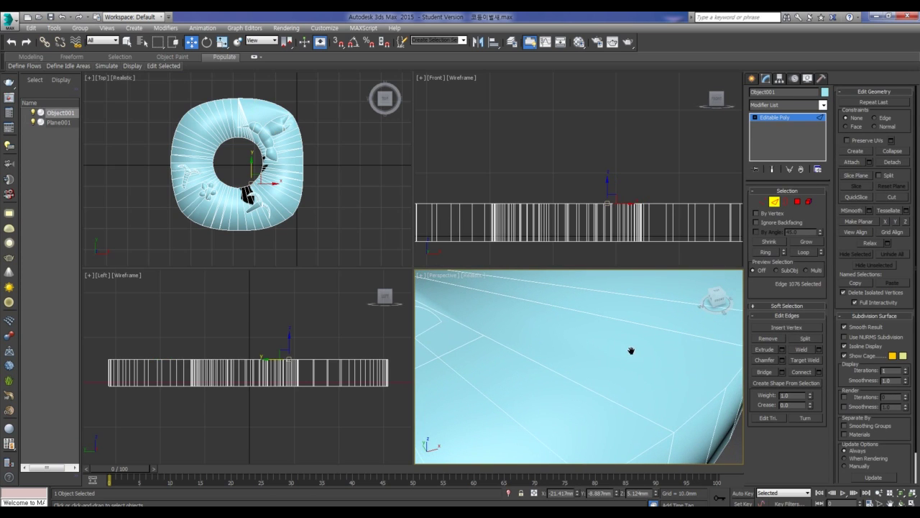
pyautogui.click(708, 401)
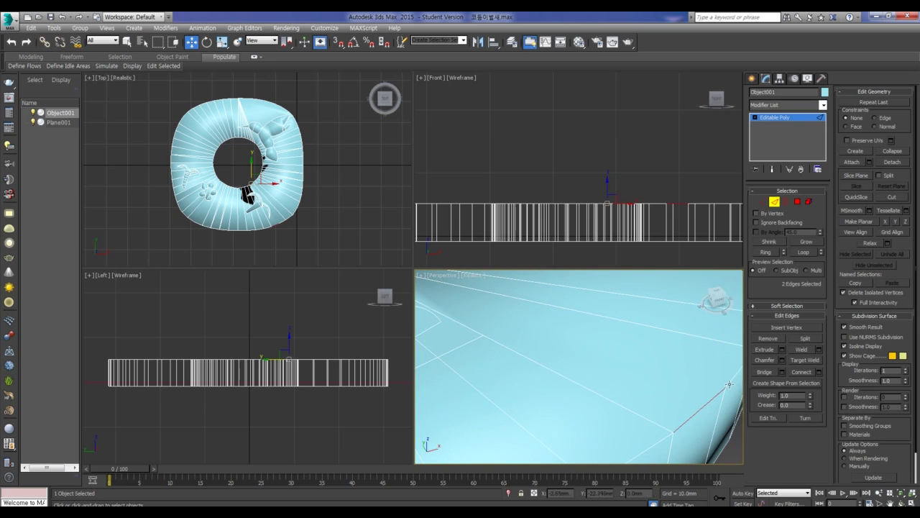
pyautogui.keyDown('ctrl'); pyautogui.click(732, 380); pyautogui.keyUp('ctrl')
pyautogui.click(802, 373)
# - Select three edges on the ring's outer lower rim and connect them upward
pyautogui.moveTo(567, 390)
pyautogui.keyDown('alt'); pyautogui.mouseDown(button='middle')
pyautogui.moveTo(589, 376)
pyautogui.moveTo(468, 427)
pyautogui.moveTo(616, 383)
pyautogui.mouseUp(button='middle'); pyautogui.keyUp('alt')
pyautogui.keyDown('alt'); pyautogui.moveTo(585, 423); pyautogui.dragTo(604, 384, button='middle'); pyautogui.keyUp('alt')
pyautogui.click(603, 427)
pyautogui.click(603, 427)
pyautogui.keyDown('ctrl'); pyautogui.click(641, 428); pyautogui.keyUp('ctrl')
pyautogui.keyDown('alt'); pyautogui.moveTo(652, 411); pyautogui.dragTo(647, 324, button='middle'); pyautogui.keyUp('alt')
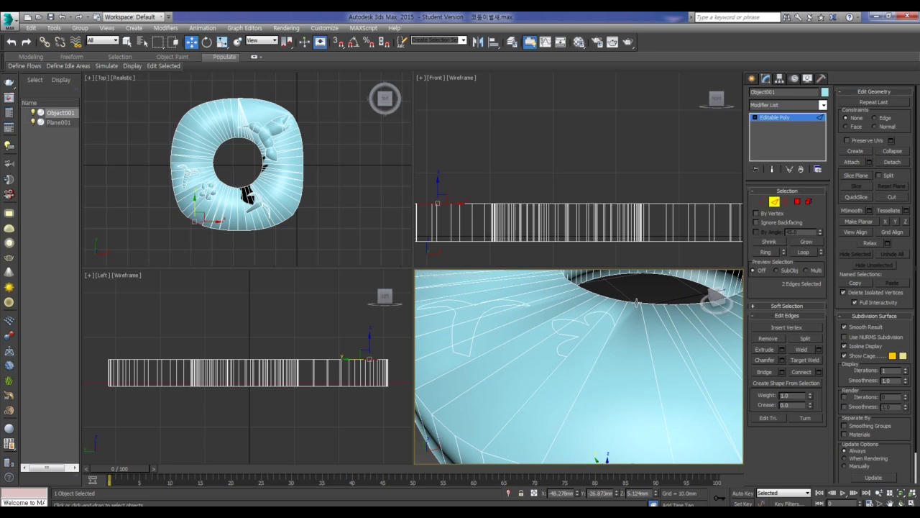
pyautogui.keyDown('alt'); pyautogui.moveTo(663, 379); pyautogui.dragTo(644, 397, button='middle'); pyautogui.keyUp('alt')
pyautogui.keyDown('ctrl'); pyautogui.click(644, 397); pyautogui.keyUp('ctrl')
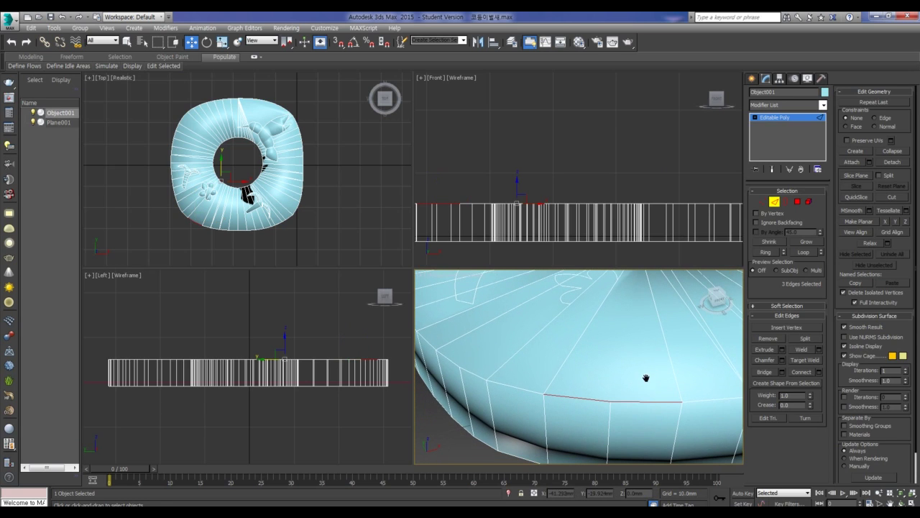
pyautogui.click(806, 375)
# - Return to object level and zoom out to view the whole ring
pyautogui.moveTo(613, 386)
pyautogui.keyDown('alt'); pyautogui.mouseDown(button='middle')
pyautogui.moveTo(643, 388)
pyautogui.moveTo(627, 408)
pyautogui.mouseUp(button='middle'); pyautogui.keyUp('alt')
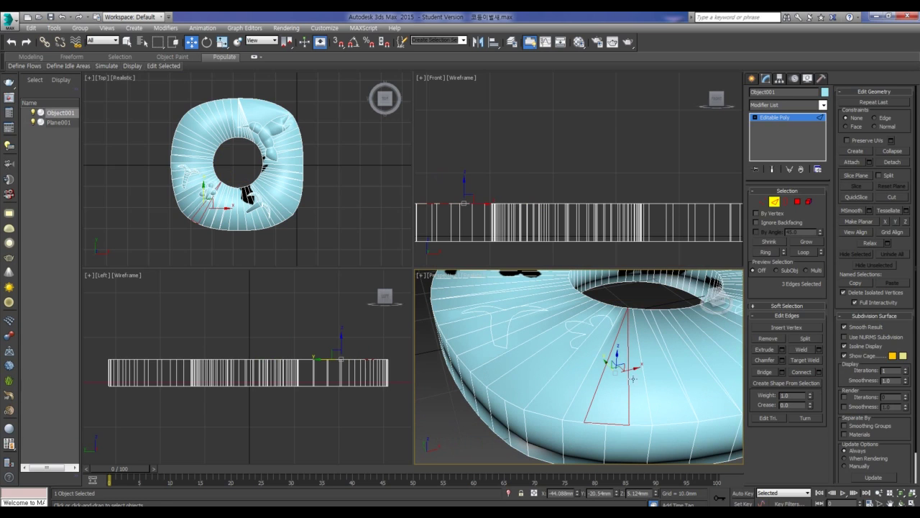
pyautogui.click(775, 202)
pyautogui.scroll(-3, 611, 194)
pyautogui.scroll(-2, 612, 179)
pyautogui.scroll(-1, 613, 167)
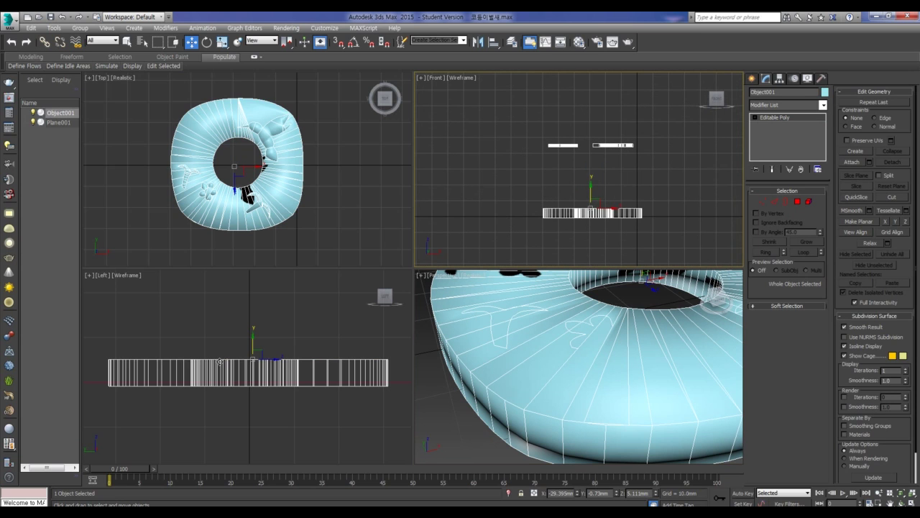
# - Frame the ring in the Left and Front views and box-select the flower shape's polygons
pyautogui.moveTo(220, 361); pyautogui.dragTo(227, 401, button='middle')
pyautogui.moveTo(241, 365); pyautogui.dragTo(277, 230, button='middle')
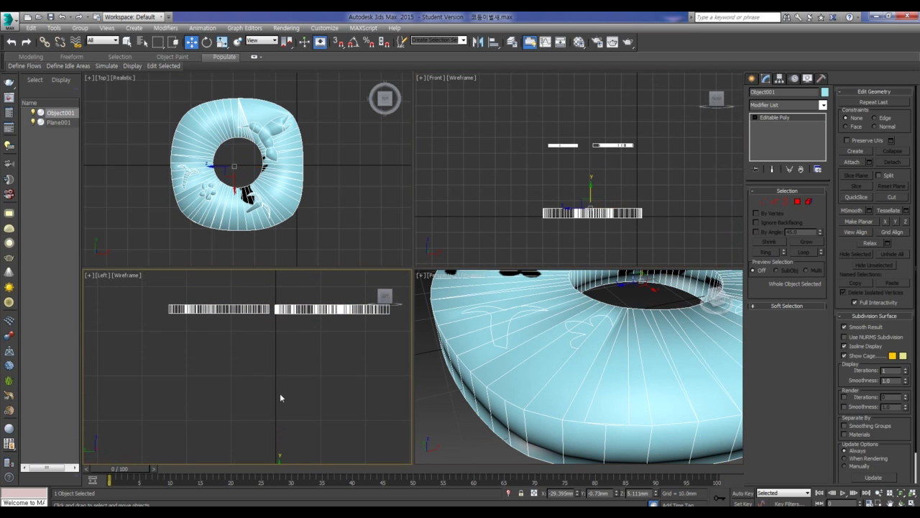
pyautogui.moveTo(616, 151); pyautogui.dragTo(610, 160, button='middle')
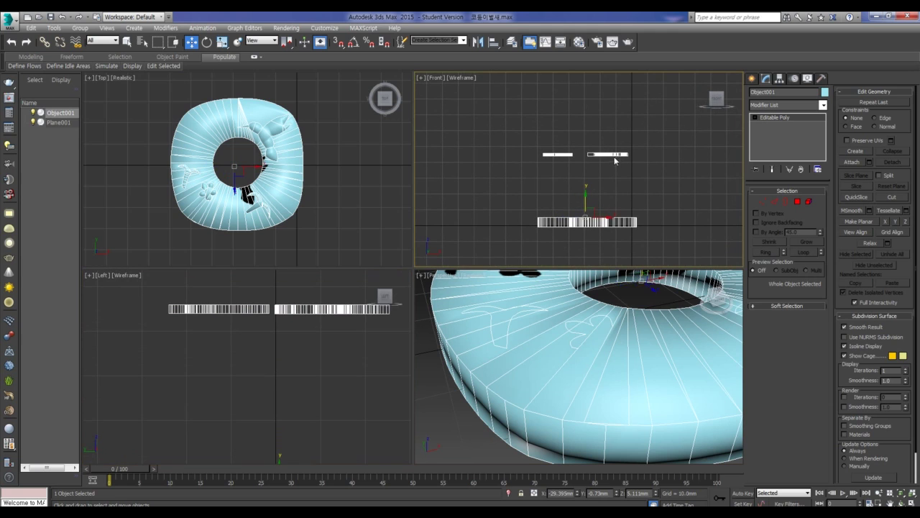
pyautogui.scroll(-3, 616, 311)
pyautogui.scroll(-2, 618, 309)
pyautogui.moveTo(626, 302); pyautogui.dragTo(601, 353, button='middle')
pyautogui.click(797, 201)
pyautogui.moveTo(573, 367); pyautogui.dragTo(532, 333)
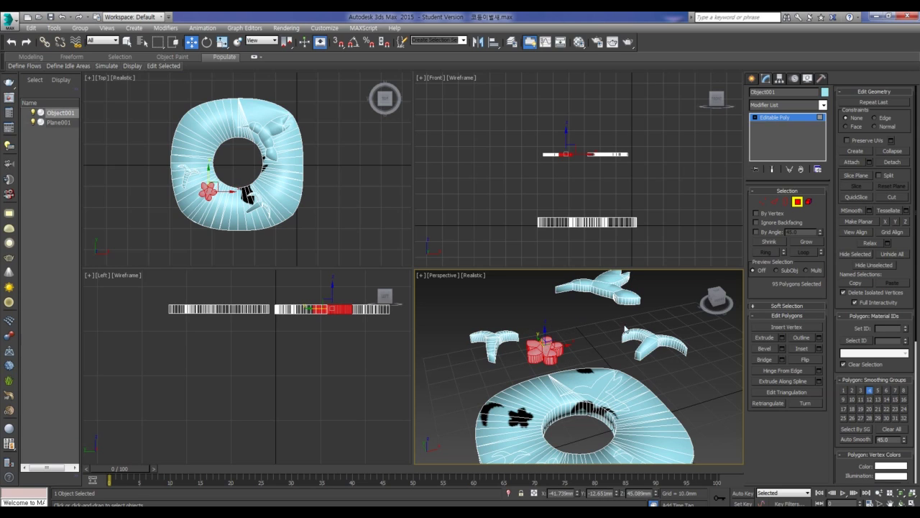
# - In Edge mode, box-select the raised decorations' edges in the Front view, then deselect extras
pyautogui.click(774, 201)
pyautogui.rightClick(658, 174)
pyautogui.moveTo(658, 171)
pyautogui.mouseDown()
pyautogui.moveTo(514, 147)
pyautogui.moveTo(514, 159)
pyautogui.mouseUp()
pyautogui.scroll(4, 601, 164)
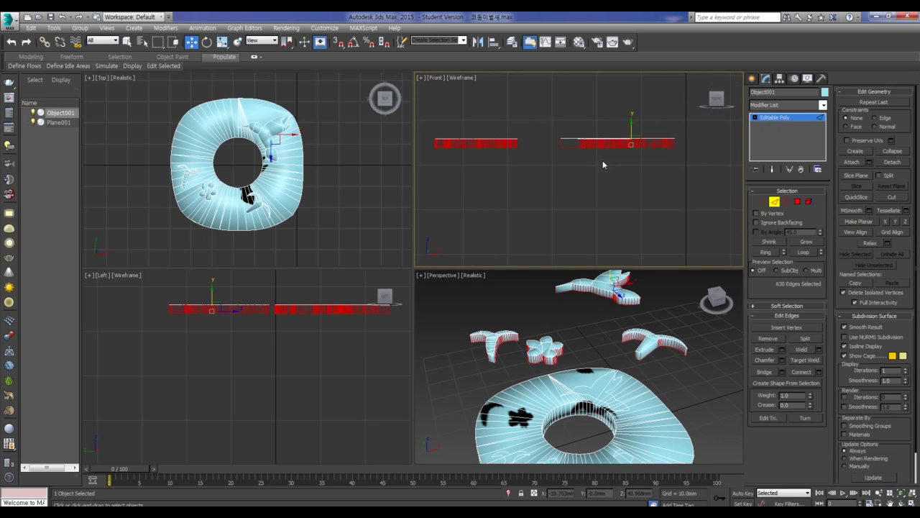
pyautogui.moveTo(649, 148); pyautogui.dragTo(428, 109)
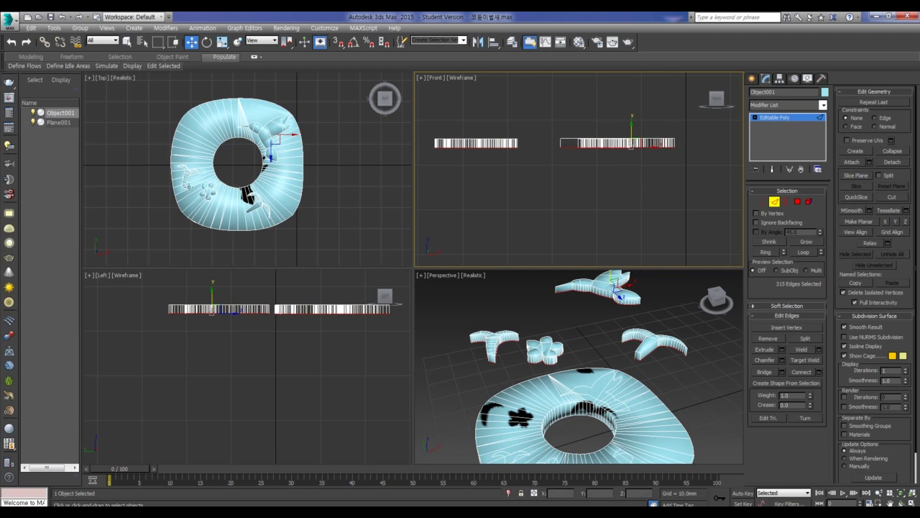
pyautogui.keyDown('alt'); pyautogui.moveTo(185, 210); pyautogui.dragTo(169, 151); pyautogui.keyUp('alt')
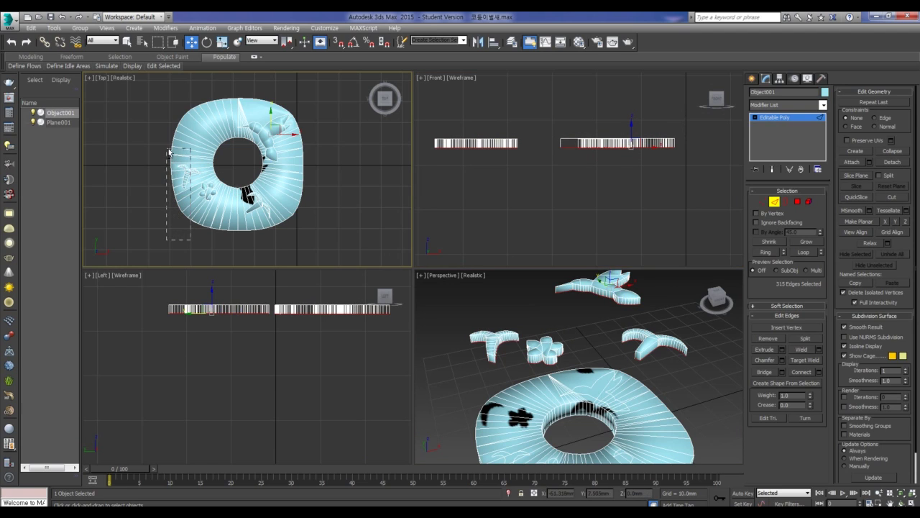
# - Deselect the leftover edges along the ring's left side, keeping the decorations' 151 edges
pyautogui.keyDown('alt'); pyautogui.moveTo(207, 176); pyautogui.dragTo(179, 154); pyautogui.keyUp('alt')
pyautogui.keyDown('alt'); pyautogui.moveTo(327, 174); pyautogui.dragTo(235, 108); pyautogui.keyUp('alt')
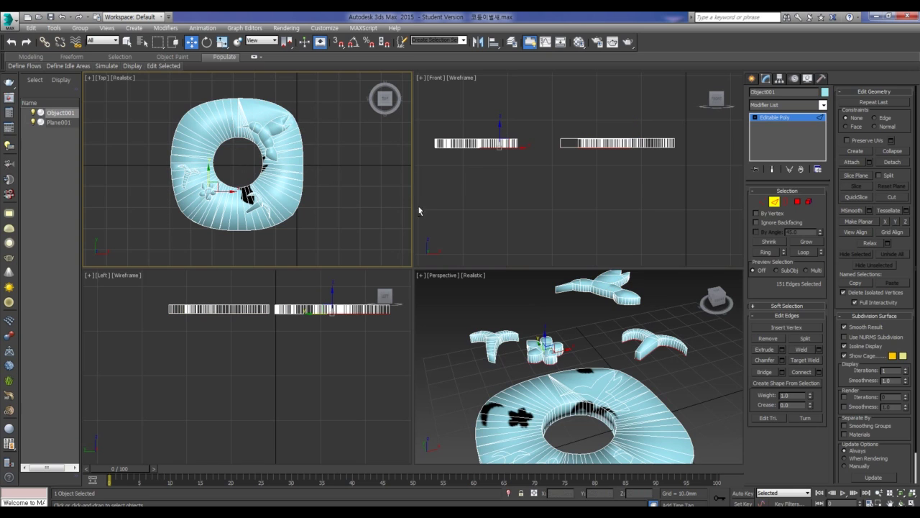
pyautogui.moveTo(604, 338)
pyautogui.keyDown('alt'); pyautogui.mouseDown(button='middle')
pyautogui.moveTo(579, 330)
pyautogui.moveTo(584, 317)
pyautogui.mouseUp(button='middle'); pyautogui.keyUp('alt')
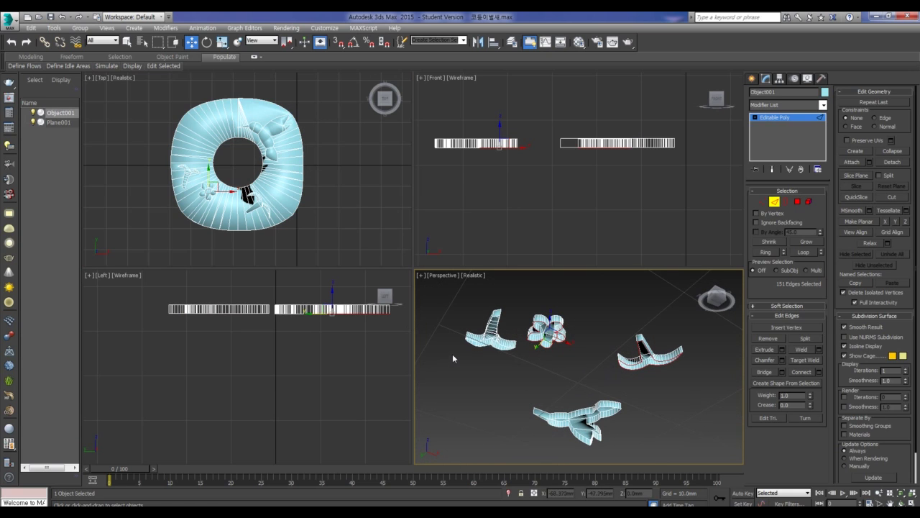
pyautogui.scroll(1, 592, 343)
pyautogui.scroll(1, 558, 348)
pyautogui.scroll(1, 483, 347)
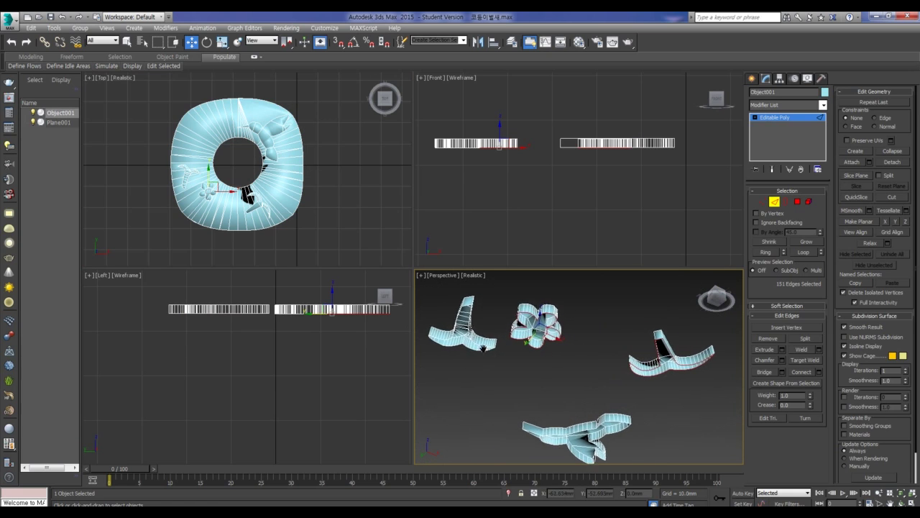
pyautogui.scroll(1, 483, 347)
pyautogui.scroll(1, 496, 363)
pyautogui.scroll(2, 511, 381)
pyautogui.scroll(2, 524, 403)
pyautogui.moveTo(523, 403)
pyautogui.mouseDown(button='middle')
pyautogui.moveTo(537, 342)
pyautogui.moveTo(498, 355)
pyautogui.moveTo(612, 289)
pyautogui.moveTo(596, 361)
pyautogui.moveTo(573, 356)
pyautogui.mouseUp(button='middle')
# - Check the 151-edge selection from other angles in the Perspective view
pyautogui.moveTo(690, 350)
pyautogui.keyDown('alt'); pyautogui.mouseDown(button='middle')
pyautogui.moveTo(581, 356)
pyautogui.moveTo(621, 368)
pyautogui.moveTo(565, 347)
pyautogui.moveTo(665, 381)
pyautogui.mouseUp(button='middle'); pyautogui.keyUp('alt')
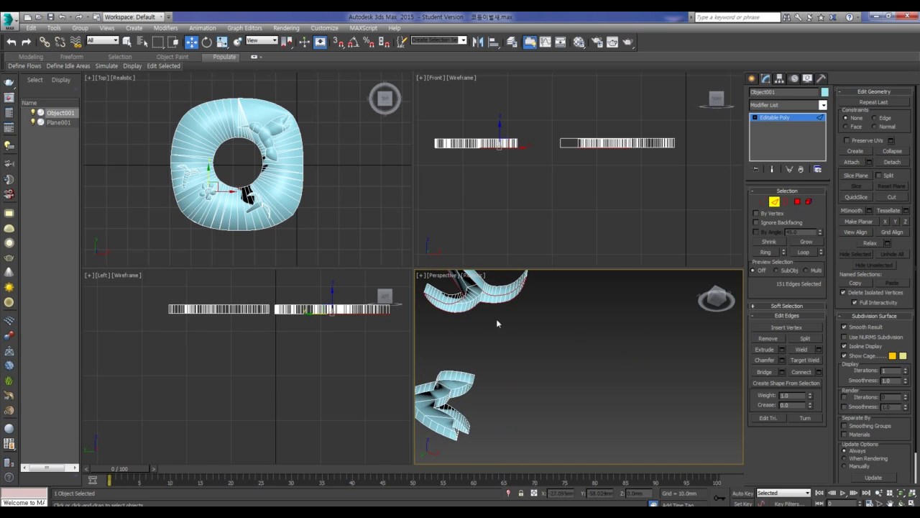
pyautogui.moveTo(496, 319)
pyautogui.keyDown('alt'); pyautogui.mouseDown(button='middle')
pyautogui.moveTo(476, 316)
pyautogui.moveTo(508, 363)
pyautogui.moveTo(470, 339)
pyautogui.moveTo(582, 350)
pyautogui.moveTo(489, 341)
pyautogui.moveTo(545, 347)
pyautogui.mouseUp(button='middle'); pyautogui.keyUp('alt')
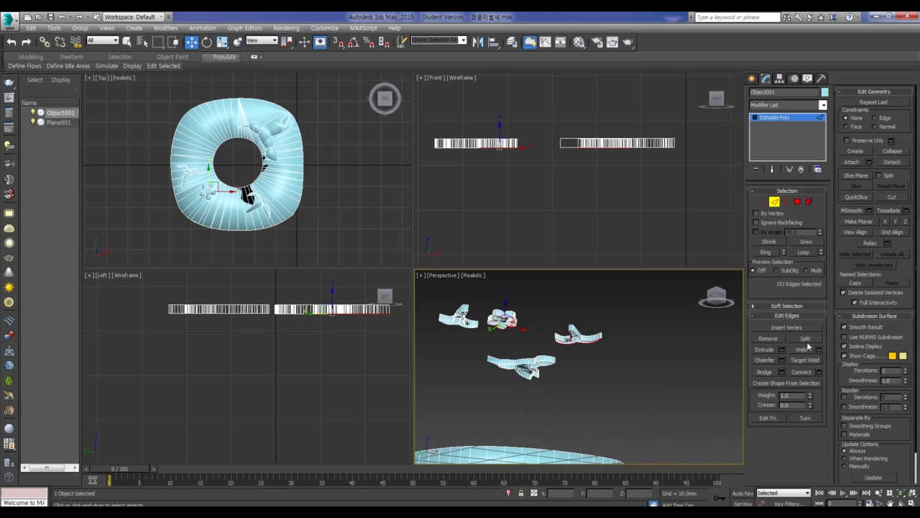
pyautogui.click(896, 164)
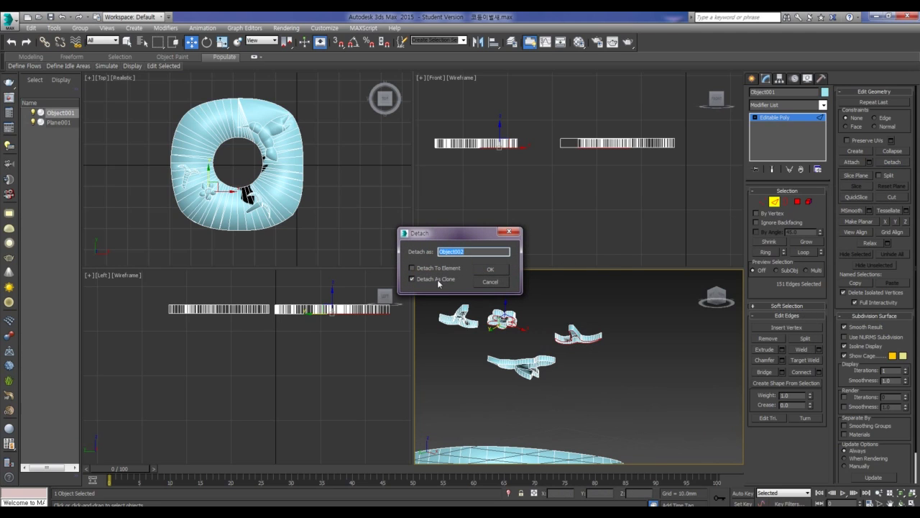
# - Detach the decoration edges as a clone named Object002 and select Object002
pyautogui.click(490, 270)
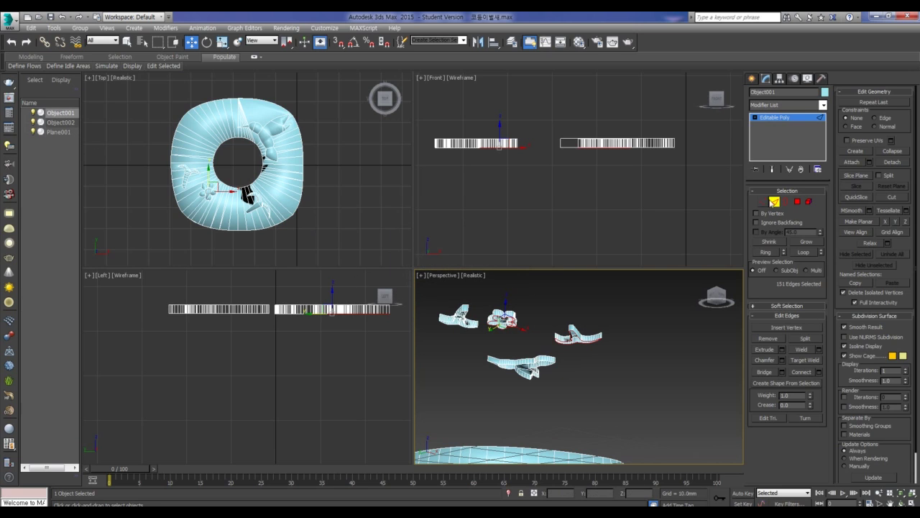
pyautogui.click(774, 202)
pyautogui.click(60, 122)
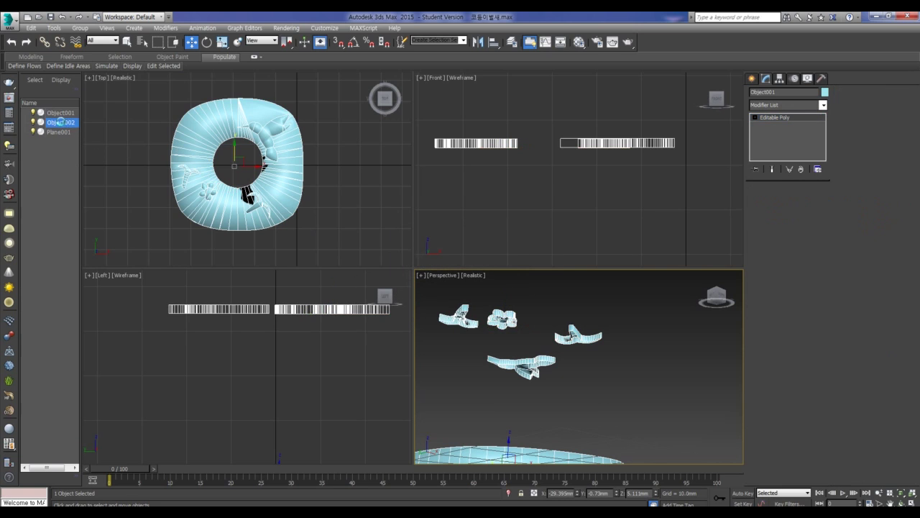
pyautogui.keyDown('alt'); pyautogui.moveTo(567, 309); pyautogui.dragTo(579, 317, button='middle'); pyautogui.keyUp('alt')
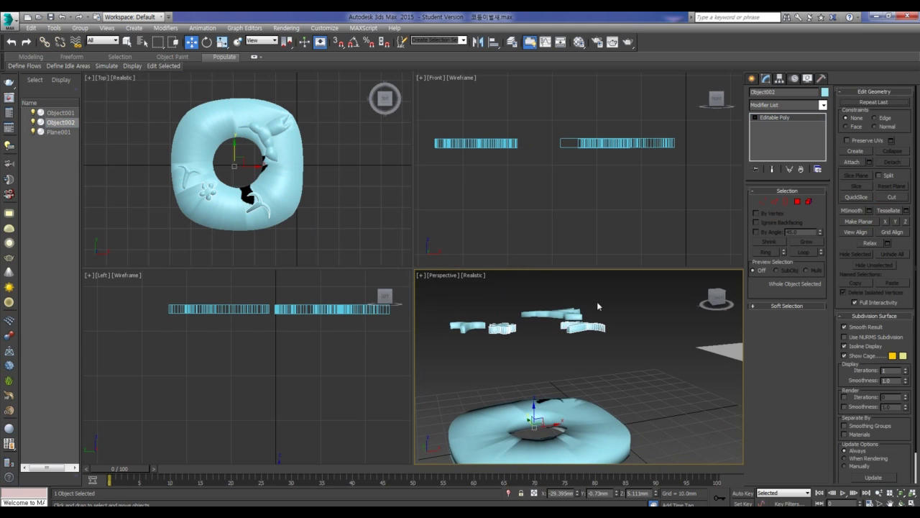
pyautogui.scroll(-5, 612, 198)
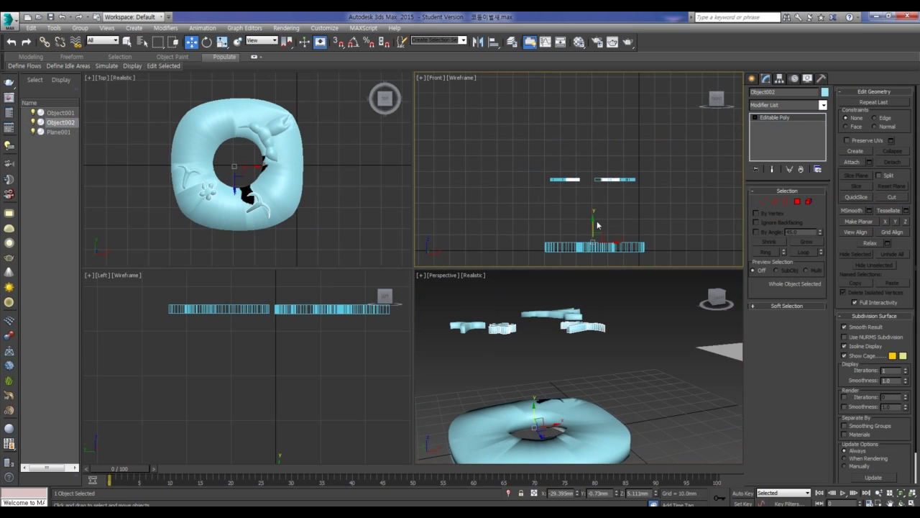
pyautogui.click(779, 78)
# - Centre Object002's pivot on the object using Affect Pivot Only
pyautogui.click(789, 140)
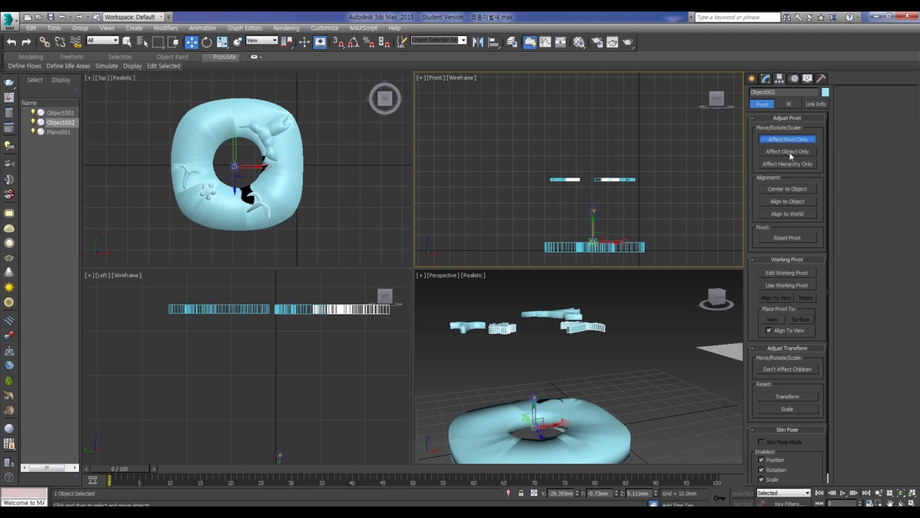
pyautogui.click(799, 191)
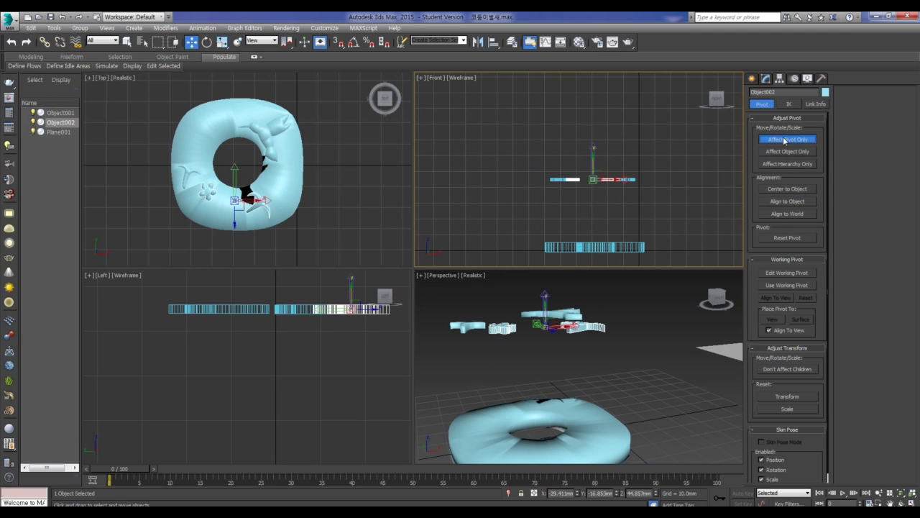
pyautogui.click(789, 139)
pyautogui.click(764, 80)
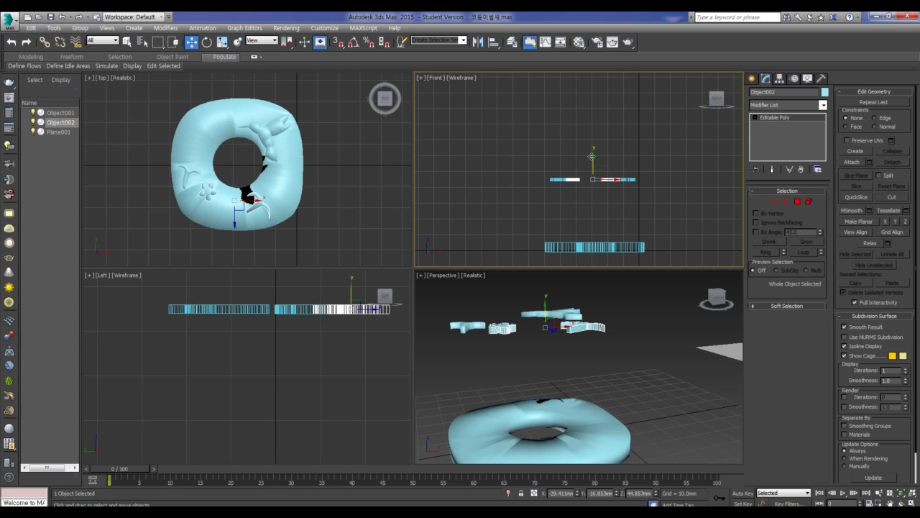
# - Lower Object002 into the ring's cut-outs at Z 5.09mm
pyautogui.moveTo(592, 156); pyautogui.dragTo(580, 220)
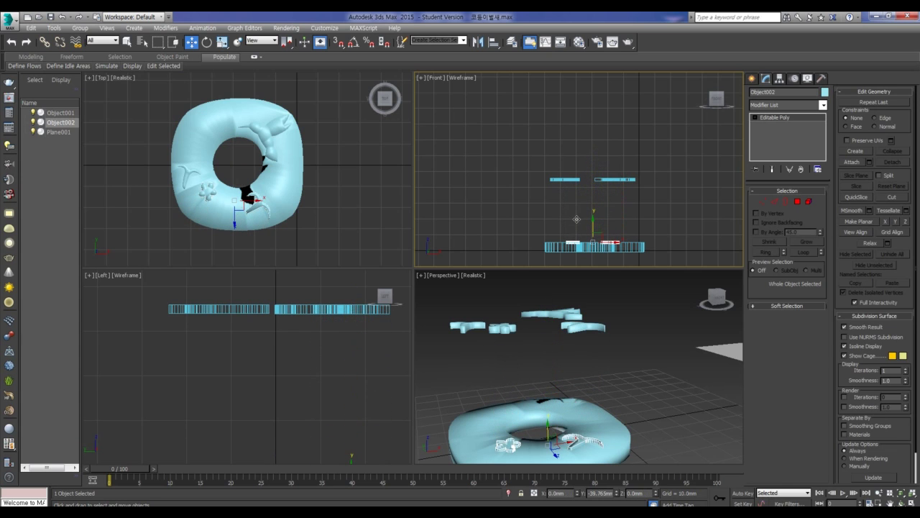
pyautogui.scroll(4, 604, 376)
pyautogui.scroll(2, 603, 376)
pyautogui.scroll(2, 604, 376)
pyautogui.keyDown('alt'); pyautogui.moveTo(613, 377); pyautogui.dragTo(608, 401, button='middle'); pyautogui.keyUp('alt')
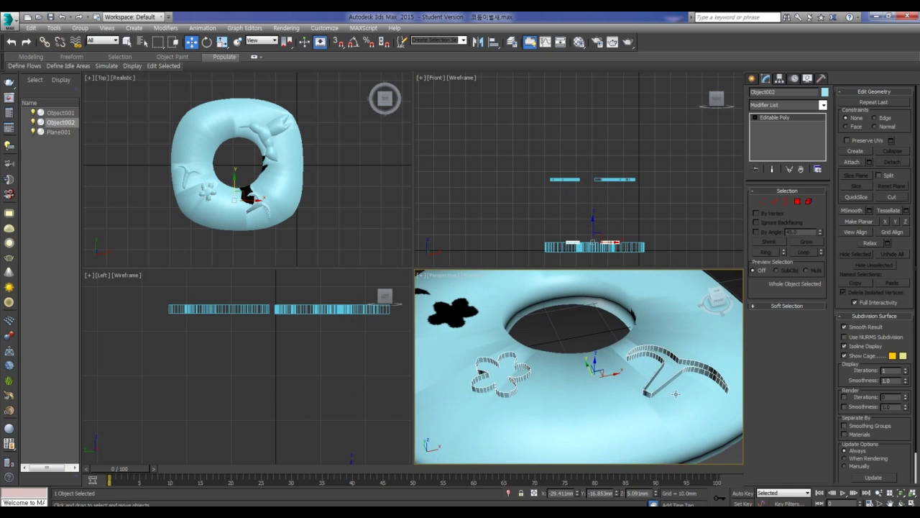
pyautogui.scroll(2, 643, 242)
pyautogui.scroll(2, 632, 243)
pyautogui.scroll(3, 611, 243)
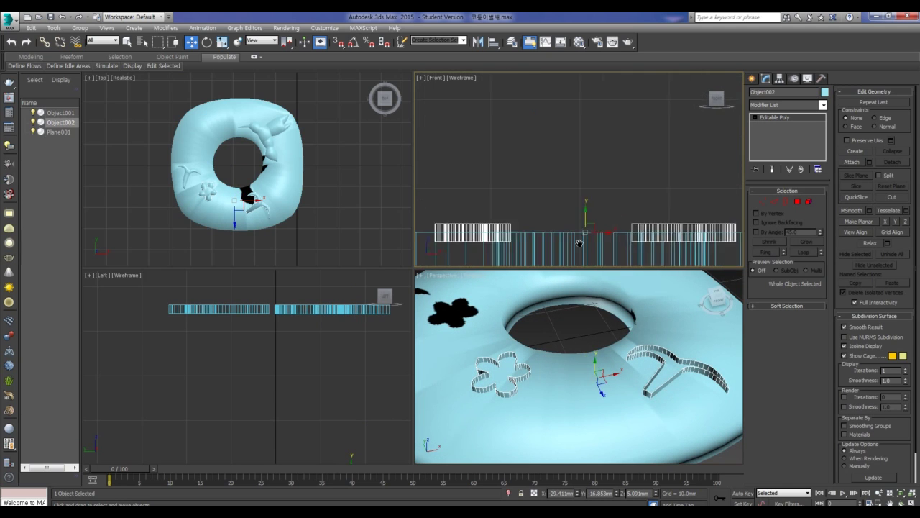
pyautogui.scroll(2, 586, 244)
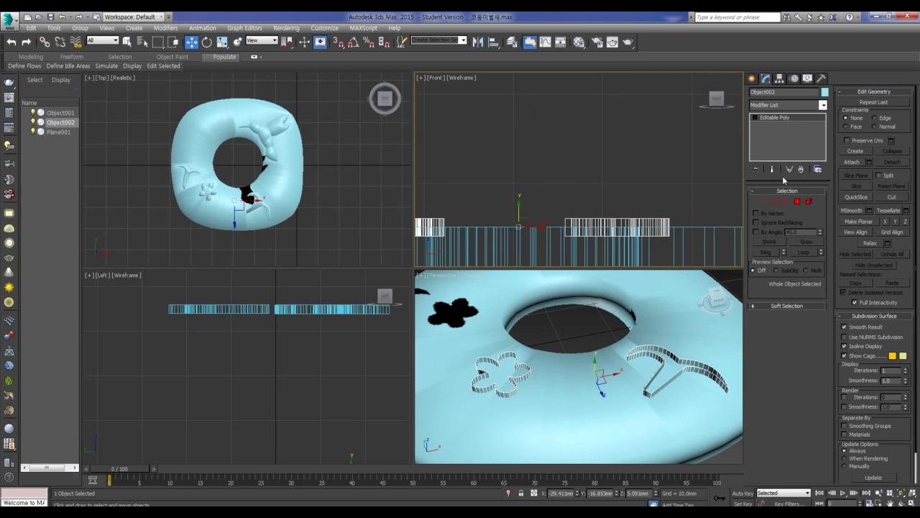
# - Create a Boolean Subtraction (B-A) from Object002 with Object001 as operand B
pyautogui.click(752, 79)
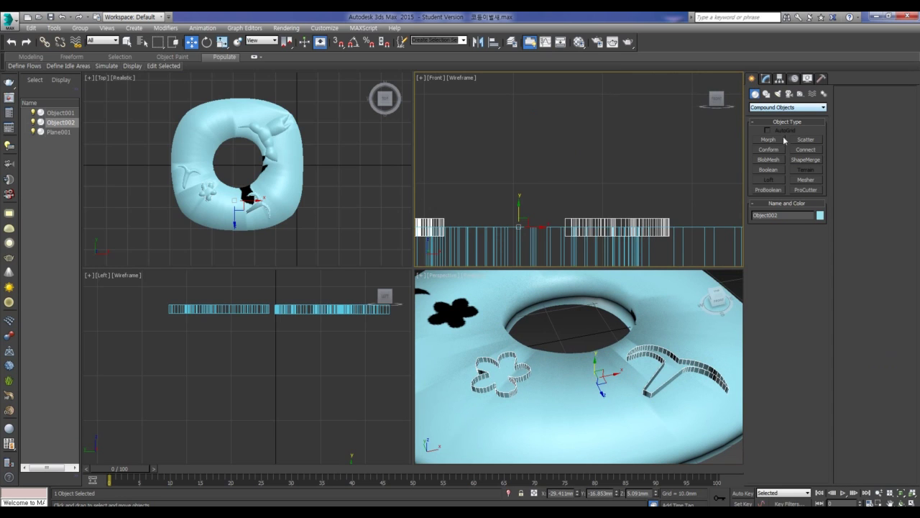
pyautogui.click(768, 170)
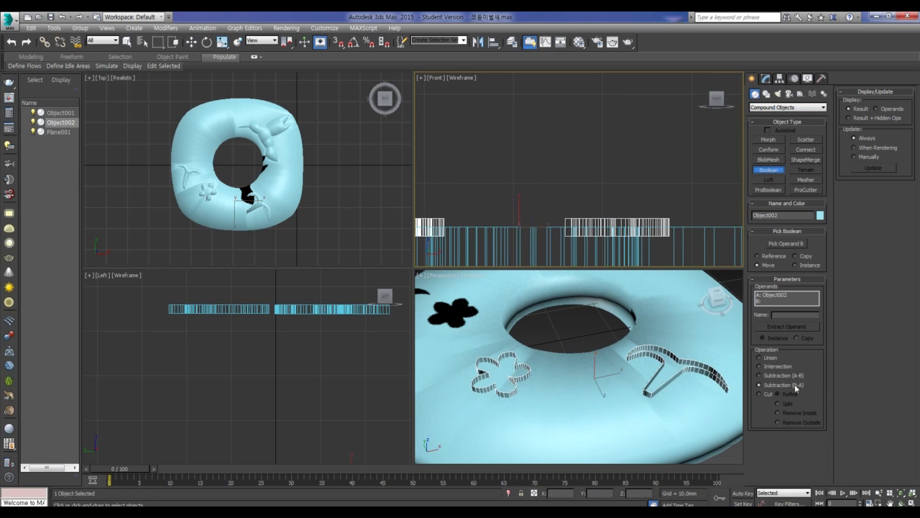
pyautogui.click(784, 245)
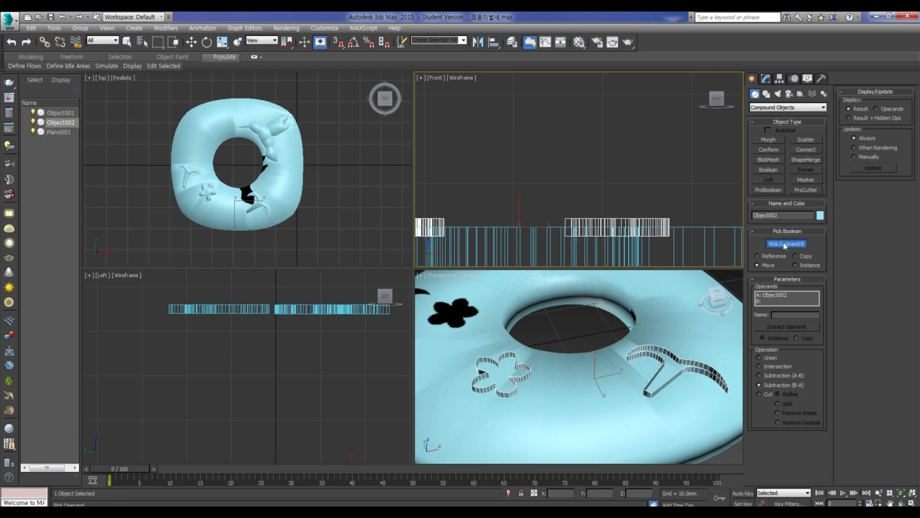
pyautogui.click(560, 422)
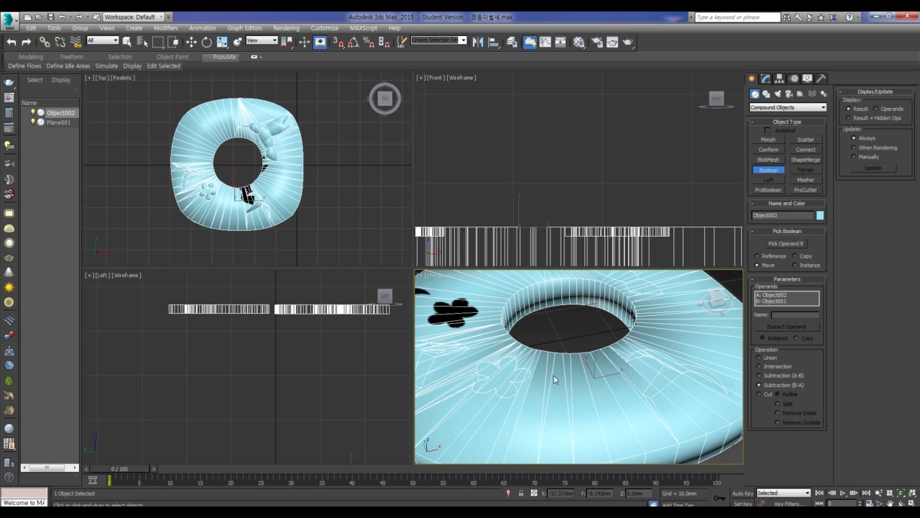
# - Inspect the Boolean cut-out edges up close and end operand picking
pyautogui.scroll(5, 509, 392)
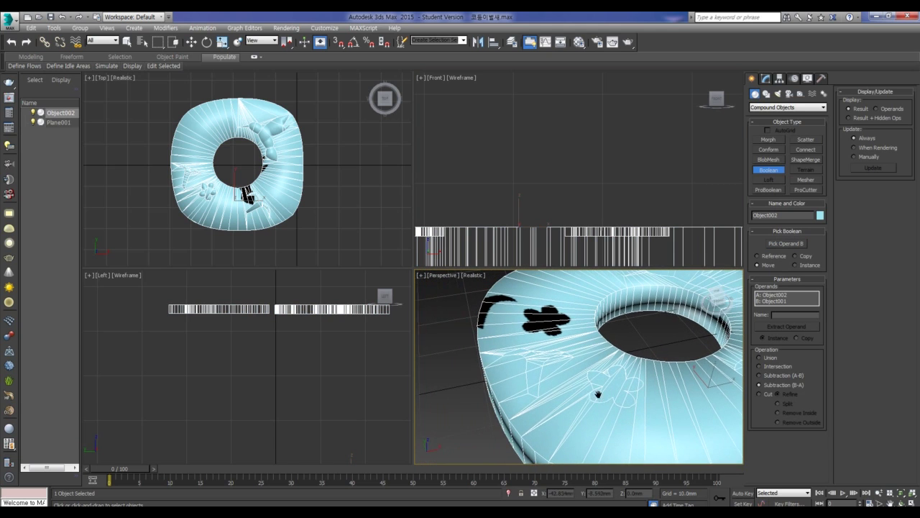
pyautogui.scroll(2, 533, 383)
pyautogui.scroll(2, 533, 384)
pyautogui.scroll(2, 533, 384)
pyautogui.scroll(-2, 534, 384)
pyautogui.scroll(-4, 543, 378)
pyautogui.keyDown('alt'); pyautogui.moveTo(546, 376); pyautogui.dragTo(620, 344, button='middle'); pyautogui.keyUp('alt')
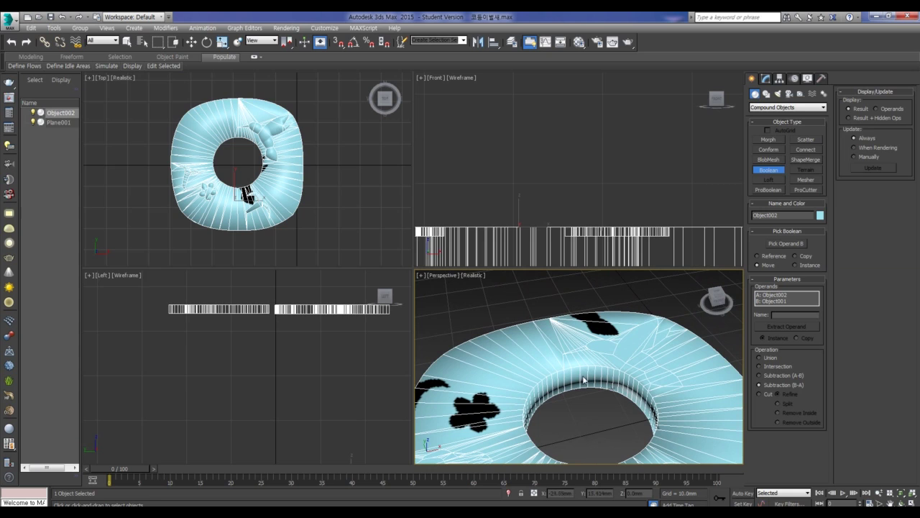
pyautogui.scroll(2, 619, 343)
pyautogui.scroll(2, 620, 348)
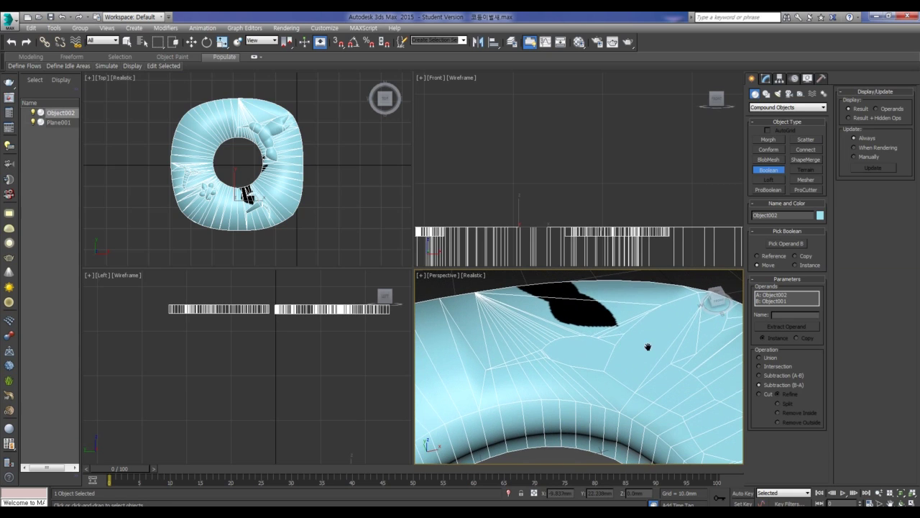
pyautogui.scroll(1, 648, 346)
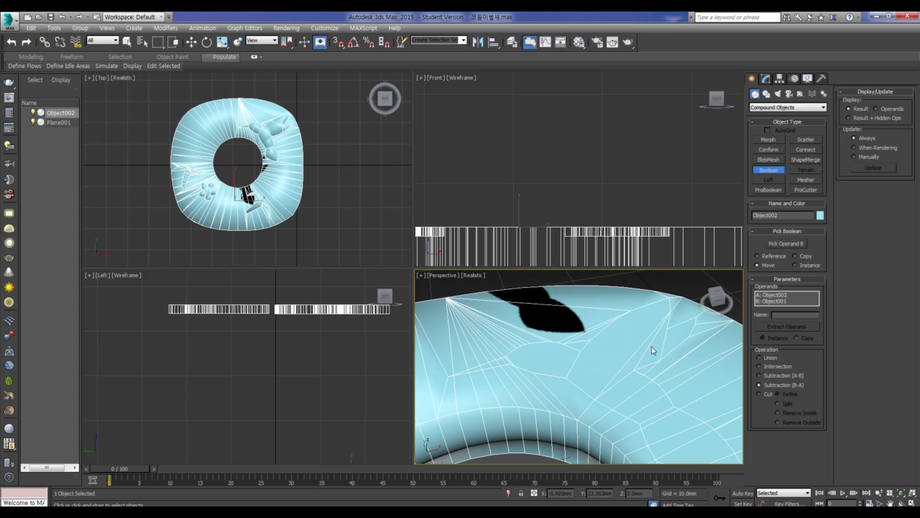
pyautogui.scroll(1, 683, 342)
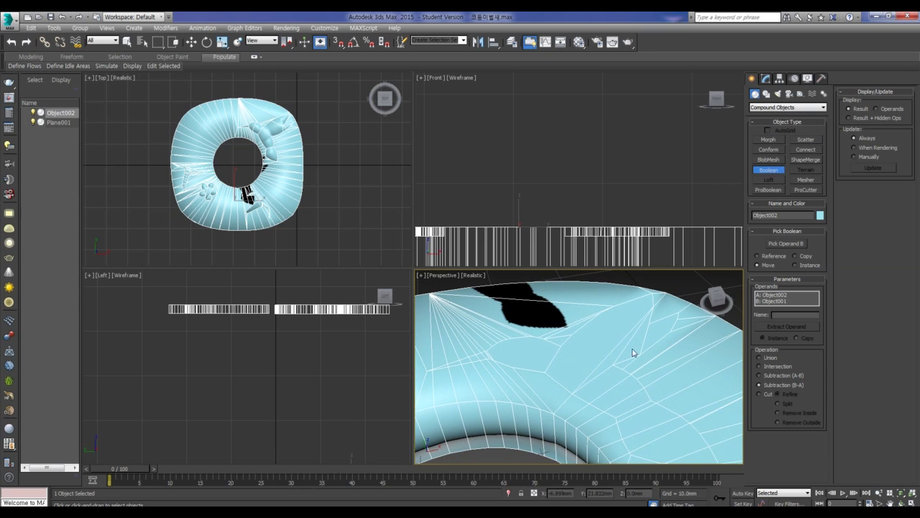
pyautogui.rightClick(678, 289)
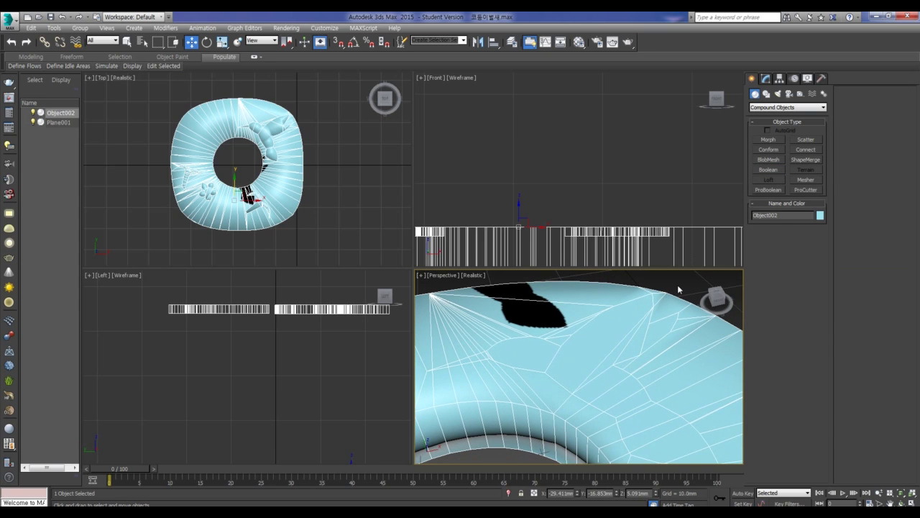
# - Convert the Boolean result to Editable Poly and enter Polygon mode
pyautogui.click(766, 79)
pyautogui.rightClick(596, 365)
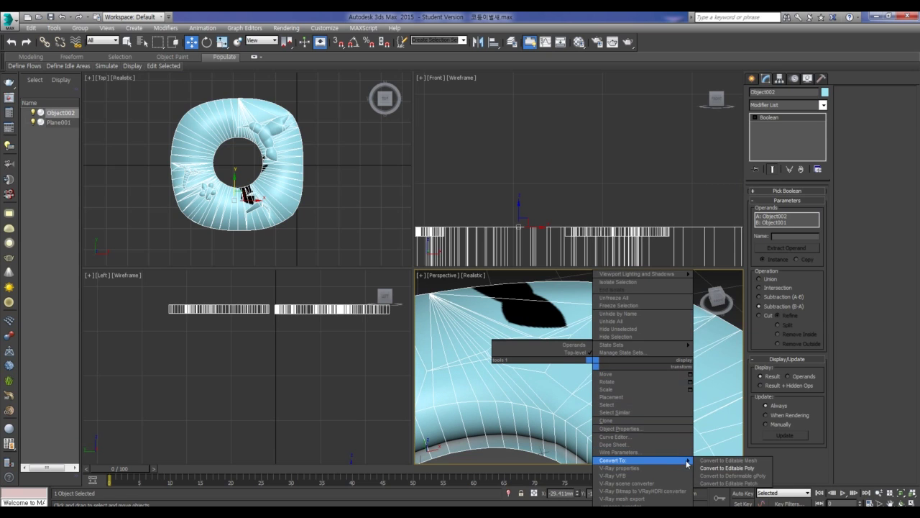
pyautogui.click(725, 467)
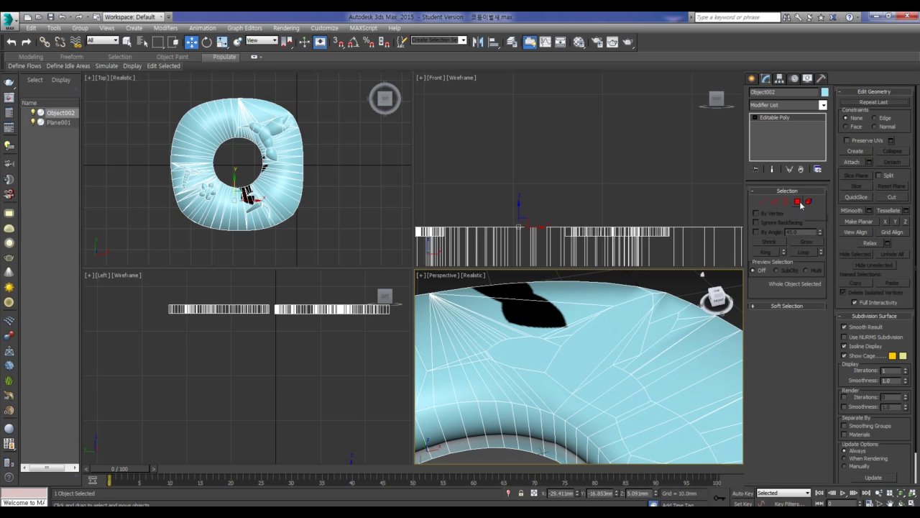
pyautogui.click(797, 202)
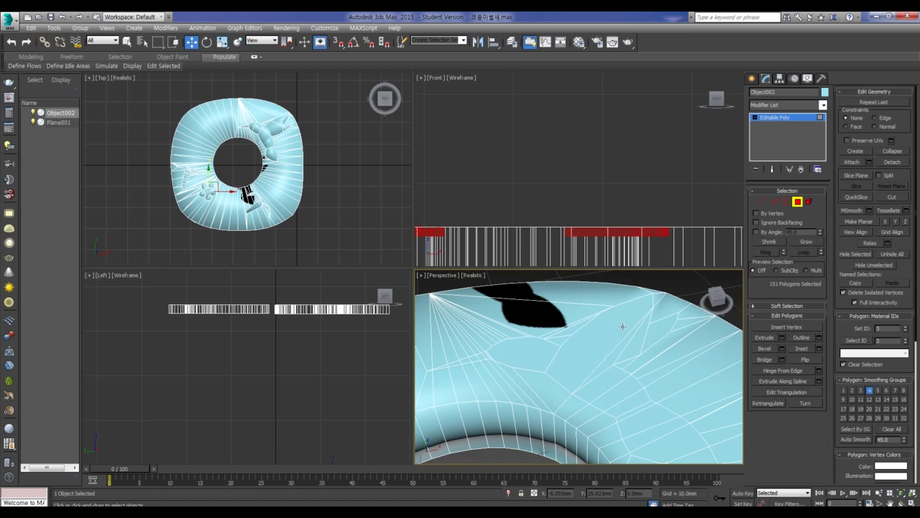
# - Clear the polygon selection and reframe the Front and Perspective views
pyautogui.moveTo(618, 228); pyautogui.dragTo(663, 219, button='middle')
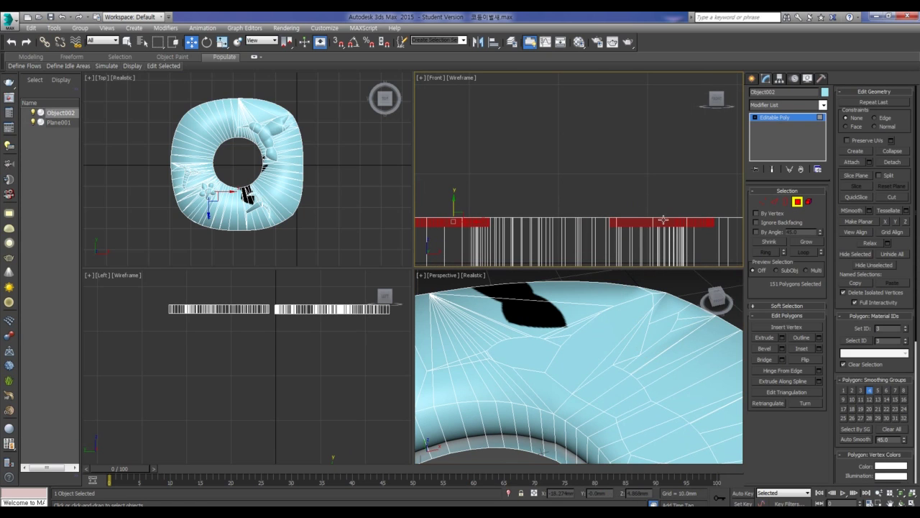
pyautogui.click(663, 215)
pyautogui.moveTo(602, 363); pyautogui.dragTo(612, 399, button='middle')
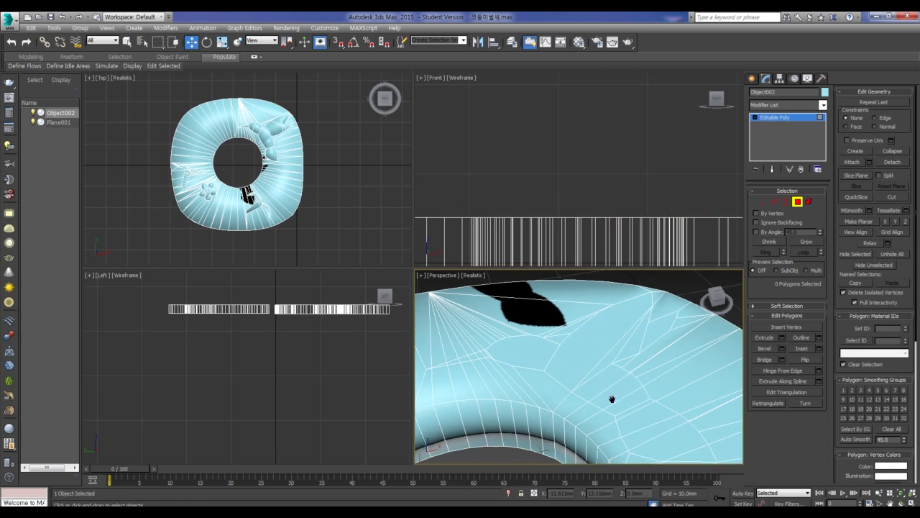
pyautogui.scroll(-5, 611, 399)
pyautogui.scroll(2, 534, 413)
pyautogui.scroll(2, 529, 408)
pyautogui.scroll(2, 525, 405)
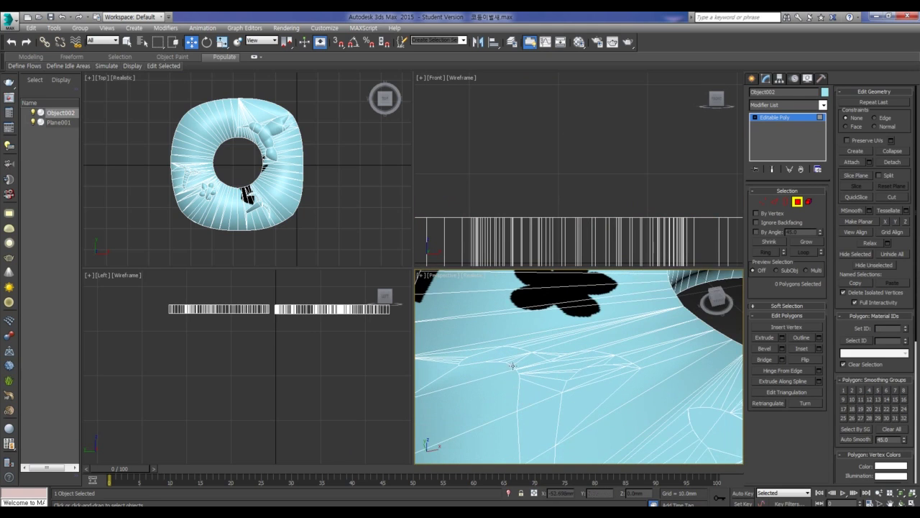
pyautogui.scroll(2, 512, 365)
pyautogui.click(486, 342)
pyautogui.moveTo(486, 343); pyautogui.dragTo(582, 330, button='middle')
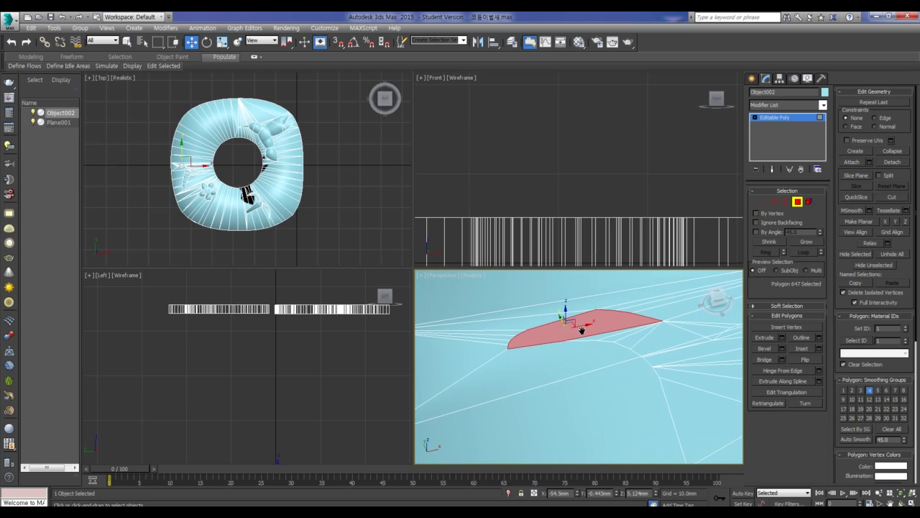
pyautogui.scroll(1, 584, 328)
pyautogui.scroll(1, 575, 327)
pyautogui.scroll(2, 560, 327)
pyautogui.scroll(-1, 558, 329)
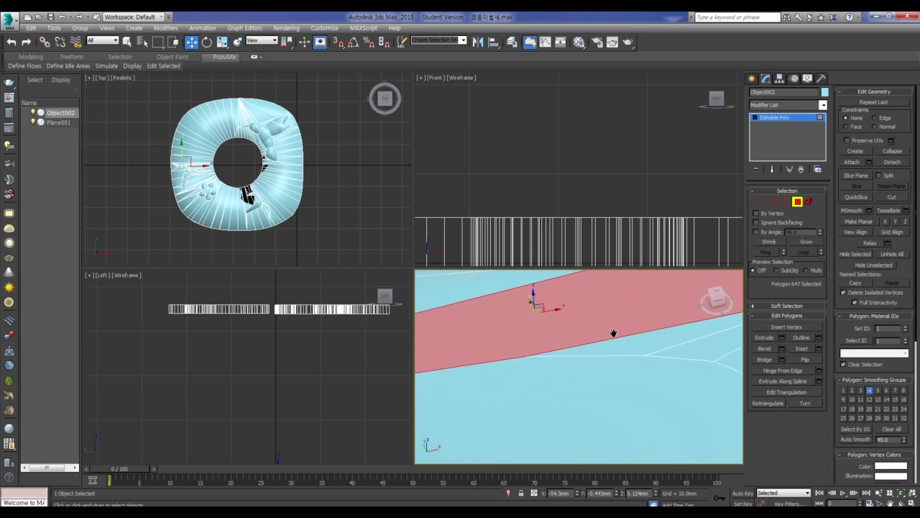
pyautogui.scroll(-2, 623, 330)
pyautogui.scroll(1, 623, 329)
pyautogui.keyDown('ctrl'); pyautogui.click(589, 339); pyautogui.keyUp('ctrl')
pyautogui.keyDown('ctrl'); pyautogui.click(591, 337); pyautogui.keyUp('ctrl')
pyautogui.keyDown('ctrl'); pyautogui.click(624, 341); pyautogui.keyUp('ctrl')
pyautogui.keyDown('ctrl'); pyautogui.click(687, 342); pyautogui.keyUp('ctrl')
pyautogui.moveTo(690, 341); pyautogui.dragTo(538, 326, button='middle')
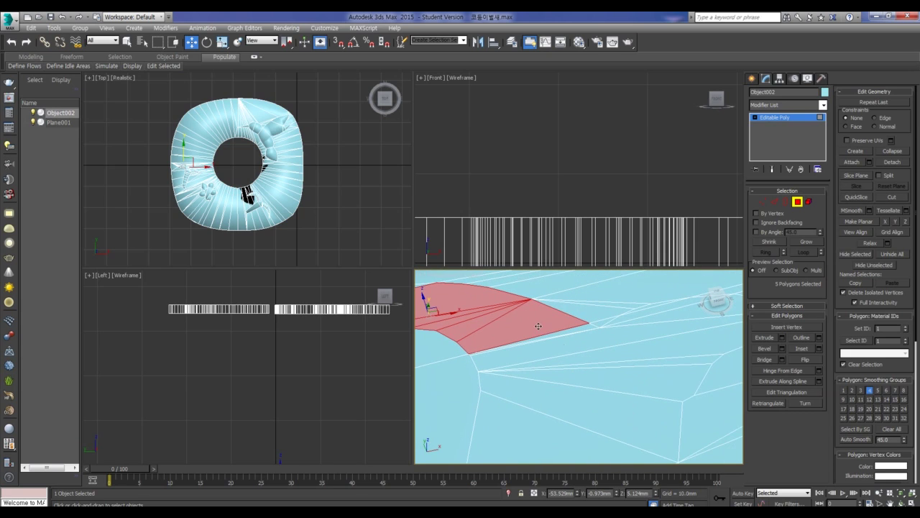
pyautogui.scroll(-1, 577, 341)
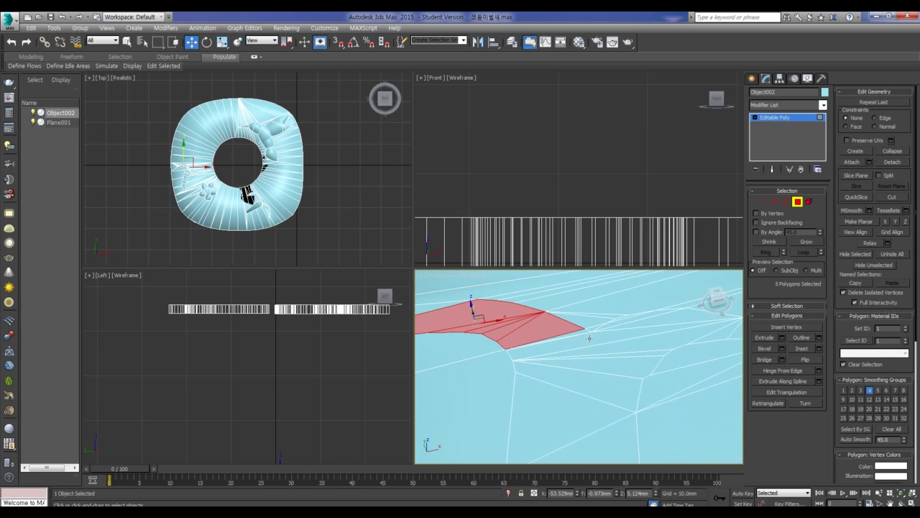
pyautogui.keyDown('ctrl'); pyautogui.click(584, 333); pyautogui.keyUp('ctrl')
pyautogui.keyDown('ctrl'); pyautogui.click(585, 331); pyautogui.keyUp('ctrl')
pyautogui.keyDown('ctrl'); pyautogui.click(625, 323); pyautogui.keyUp('ctrl')
pyautogui.keyDown('ctrl'); pyautogui.click(629, 323); pyautogui.keyUp('ctrl')
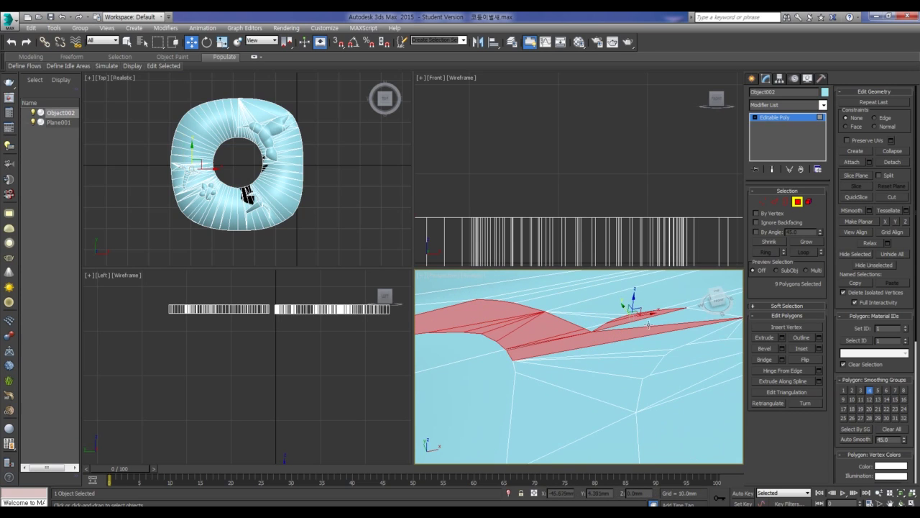
pyautogui.keyDown('ctrl'); pyautogui.click(650, 333); pyautogui.keyUp('ctrl')
pyautogui.keyDown('ctrl'); pyautogui.click(638, 343); pyautogui.keyUp('ctrl')
pyautogui.keyDown('ctrl'); pyautogui.click(638, 359); pyautogui.keyUp('ctrl')
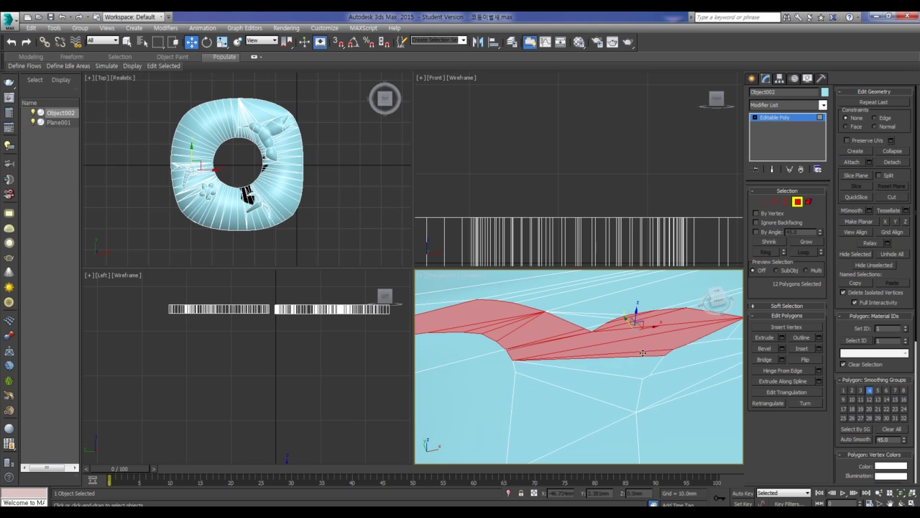
pyautogui.keyDown('ctrl'); pyautogui.click(636, 364); pyautogui.keyUp('ctrl')
pyautogui.keyDown('ctrl'); pyautogui.click(633, 367); pyautogui.keyUp('ctrl')
pyautogui.keyDown('ctrl'); pyautogui.click(601, 417); pyautogui.keyUp('ctrl')
pyautogui.moveTo(598, 422); pyautogui.dragTo(568, 337, button='middle')
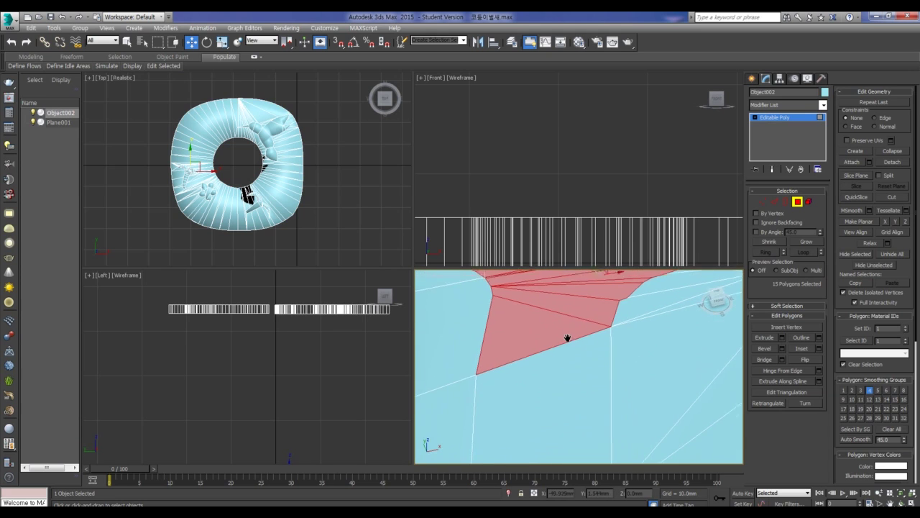
pyautogui.keyDown('ctrl'); pyautogui.click(568, 374); pyautogui.keyUp('ctrl')
pyautogui.moveTo(569, 373)
pyautogui.keyDown('alt'); pyautogui.mouseDown(button='middle')
pyautogui.moveTo(561, 300)
pyautogui.moveTo(562, 369)
pyautogui.moveTo(510, 436)
pyautogui.moveTo(571, 380)
pyautogui.mouseUp(button='middle'); pyautogui.keyUp('alt')
pyautogui.keyDown('ctrl'); pyautogui.click(562, 368); pyautogui.keyUp('ctrl')
pyautogui.keyDown('ctrl'); pyautogui.click(570, 366); pyautogui.keyUp('ctrl')
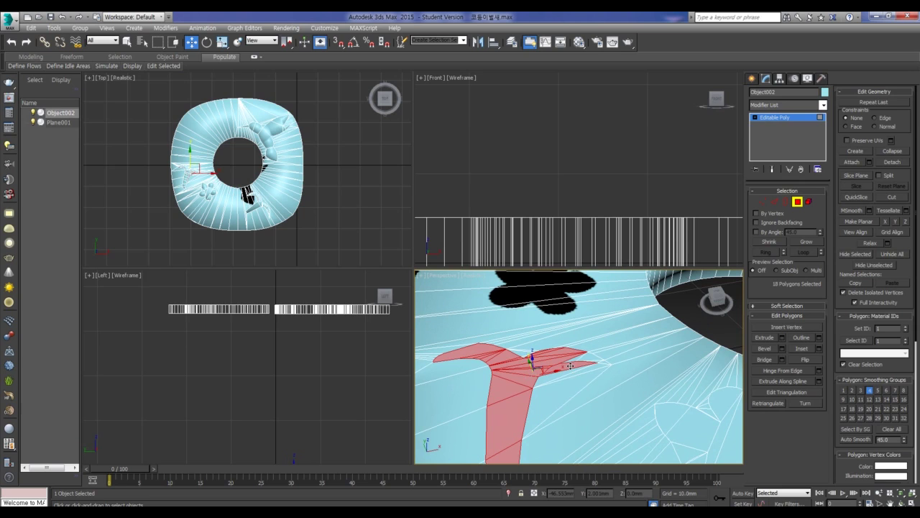
pyautogui.keyDown('alt'); pyautogui.click(570, 366); pyautogui.keyUp('alt')
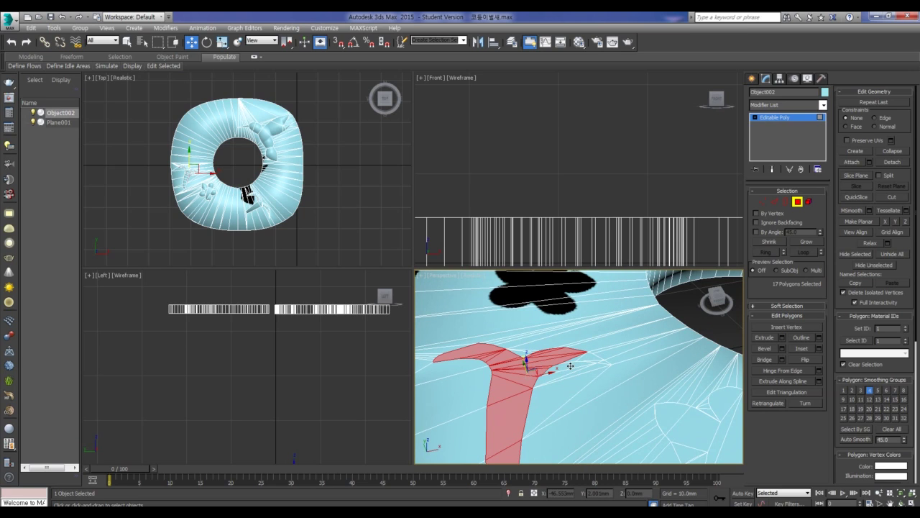
pyautogui.keyDown('ctrl'); pyautogui.click(570, 366); pyautogui.keyUp('ctrl')
pyautogui.scroll(2, 575, 363)
pyautogui.scroll(2, 576, 360)
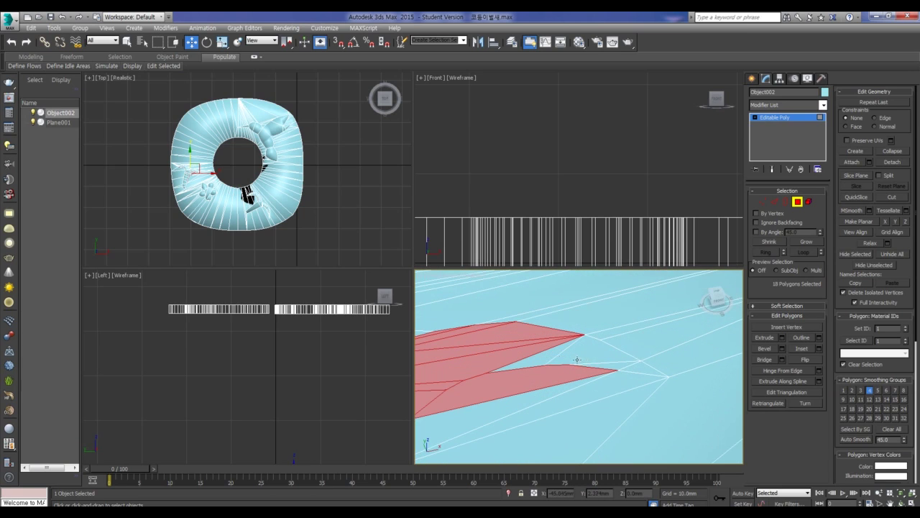
pyautogui.keyDown('alt'); pyautogui.click(538, 376); pyautogui.keyUp('alt')
pyautogui.keyDown('ctrl'); pyautogui.click(537, 361); pyautogui.keyUp('ctrl')
pyautogui.keyDown('ctrl'); pyautogui.click(587, 353); pyautogui.keyUp('ctrl')
pyautogui.keyDown('ctrl'); pyautogui.click(615, 365); pyautogui.keyUp('ctrl')
pyautogui.keyDown('ctrl'); pyautogui.click(642, 370); pyautogui.keyUp('ctrl')
pyautogui.scroll(2, 643, 363)
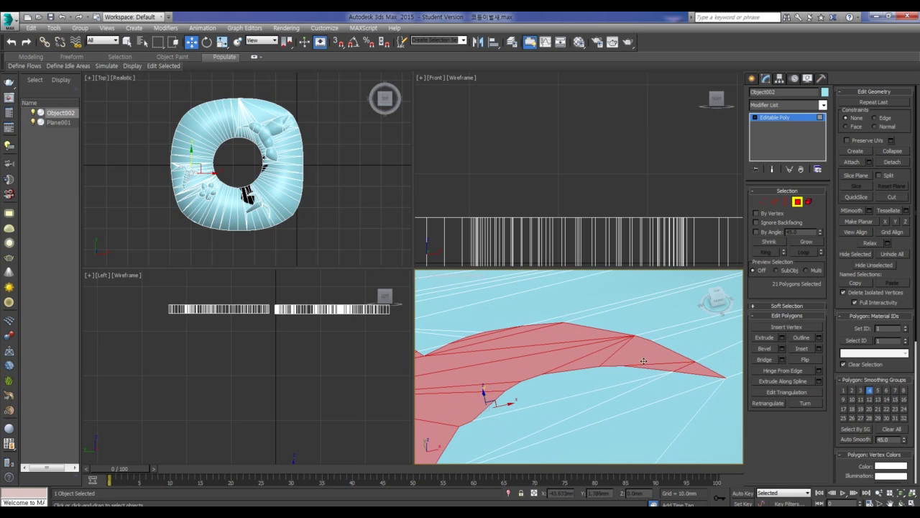
pyautogui.press('Delete')
pyautogui.keyDown('alt'); pyautogui.moveTo(543, 380); pyautogui.dragTo(624, 333, button='middle'); pyautogui.keyUp('alt')
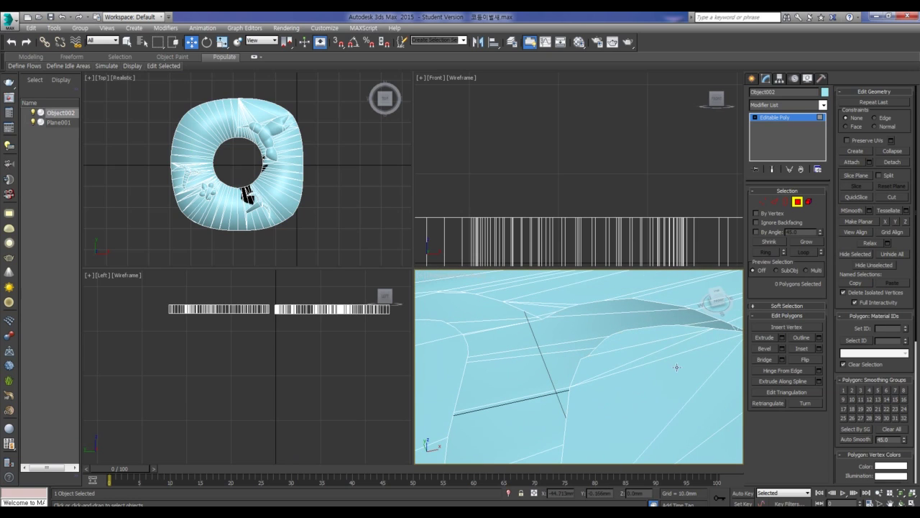
# - Begin selecting the flower's polygons: its three main faces plus the thin sliver faces beside them
pyautogui.scroll(-2, 653, 341)
pyautogui.scroll(-1, 617, 348)
pyautogui.scroll(-1, 573, 366)
pyautogui.scroll(-1, 572, 363)
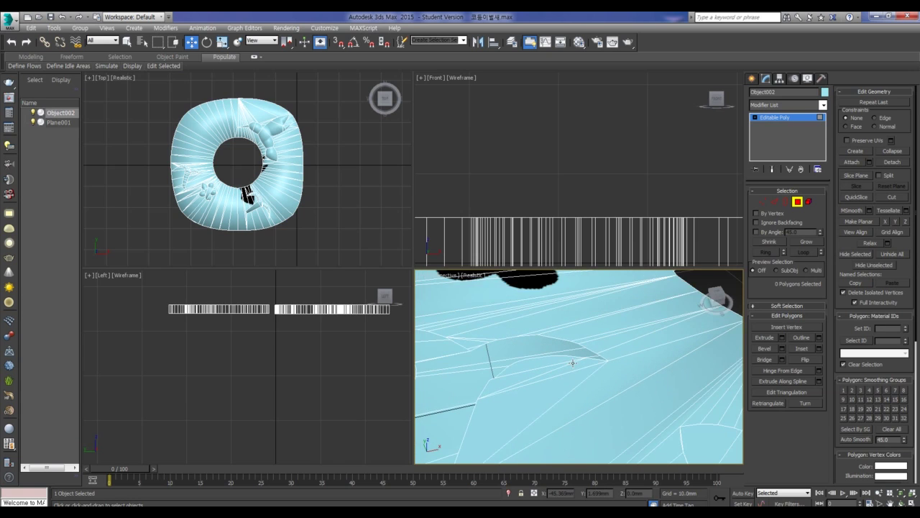
pyautogui.scroll(-1, 572, 362)
pyautogui.scroll(2, 577, 372)
pyautogui.scroll(1, 600, 345)
pyautogui.scroll(1, 602, 356)
pyautogui.click(605, 364)
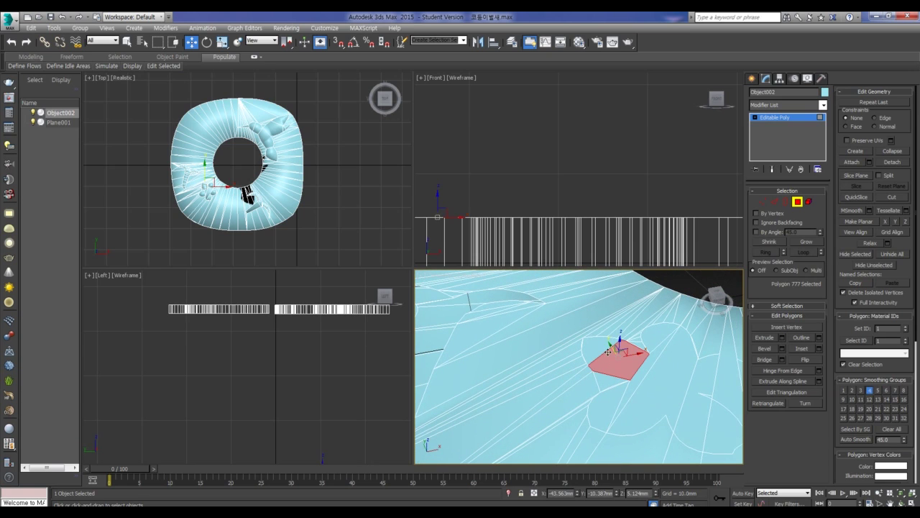
pyautogui.keyDown('ctrl'); pyautogui.click(598, 348); pyautogui.keyUp('ctrl')
pyautogui.keyDown('ctrl'); pyautogui.click(671, 340); pyautogui.keyUp('ctrl')
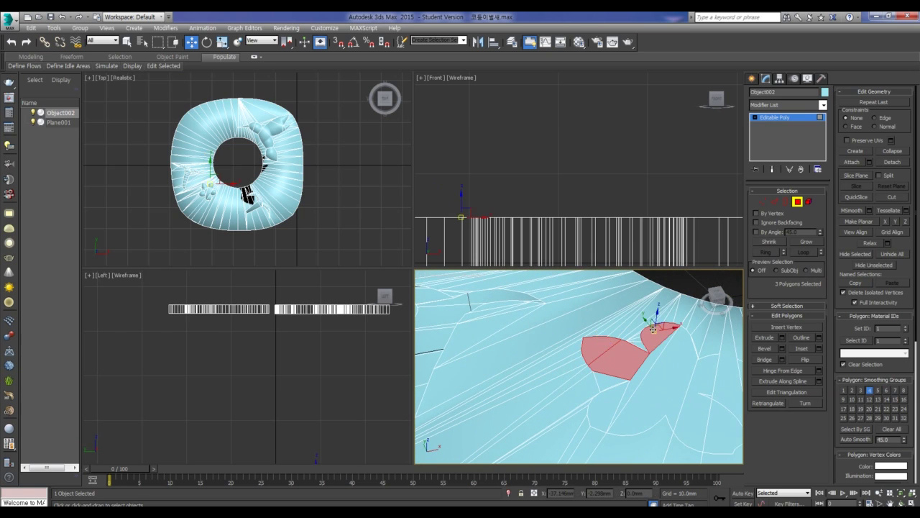
pyautogui.scroll(2, 670, 338)
pyautogui.moveTo(671, 338); pyautogui.dragTo(560, 312, button='middle')
pyautogui.scroll(1, 597, 344)
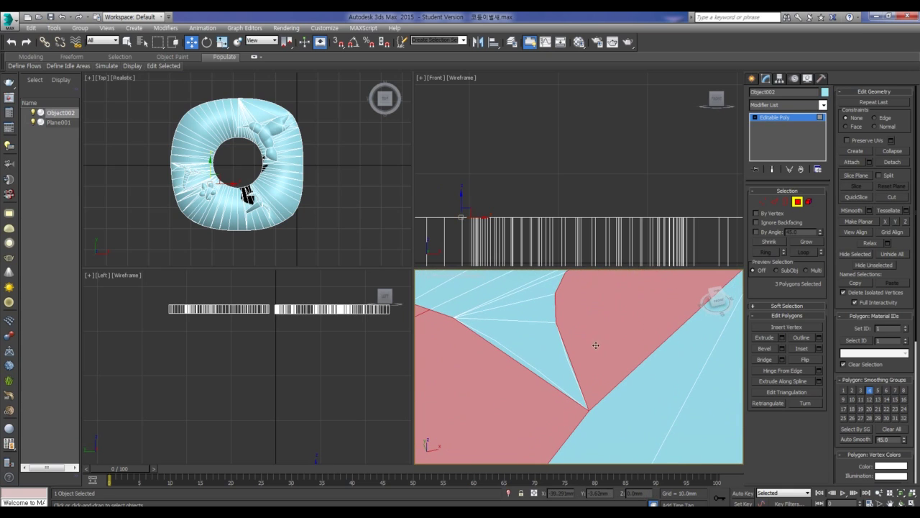
pyautogui.keyDown('ctrl'); pyautogui.click(523, 360); pyautogui.keyUp('ctrl')
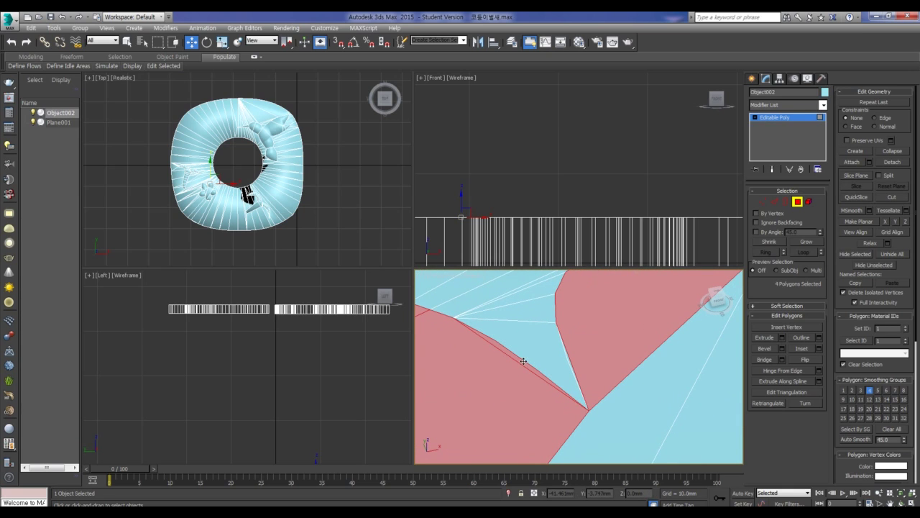
pyautogui.keyDown('ctrl'); pyautogui.click(567, 355); pyautogui.keyUp('ctrl')
pyautogui.scroll(2, 629, 349)
pyautogui.scroll(1, 575, 333)
pyautogui.moveTo(575, 333)
pyautogui.mouseDown(button='middle')
pyautogui.moveTo(634, 381)
pyautogui.moveTo(532, 367)
pyautogui.mouseUp(button='middle')
pyautogui.scroll(-2, 635, 380)
pyautogui.scroll(2, 626, 394)
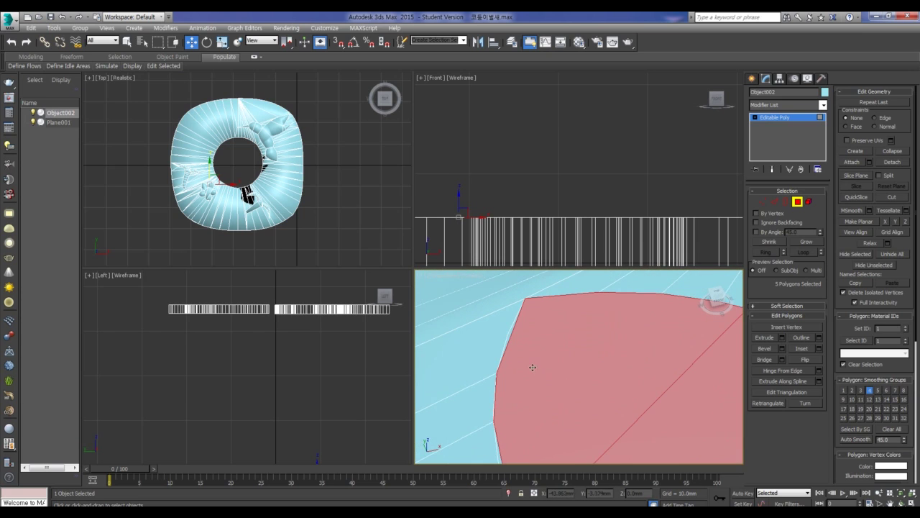
pyautogui.keyDown('ctrl'); pyautogui.click(509, 332); pyautogui.keyUp('ctrl')
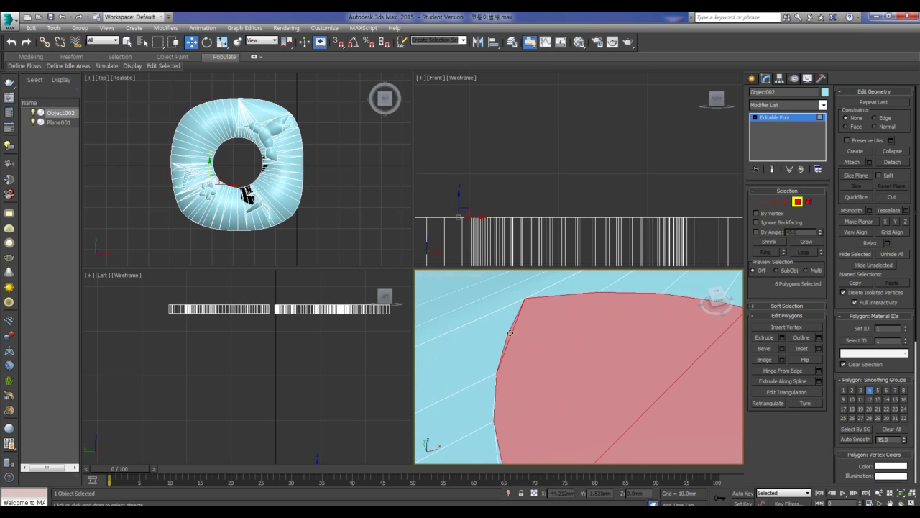
# - Add the flower's left-edge sliver faces to the polygon selection
pyautogui.scroll(2, 495, 391)
pyautogui.scroll(-2, 497, 386)
pyautogui.scroll(-1, 501, 378)
pyautogui.scroll(1, 505, 379)
pyautogui.scroll(1, 505, 379)
pyautogui.keyDown('ctrl'); pyautogui.click(496, 381); pyautogui.keyUp('ctrl')
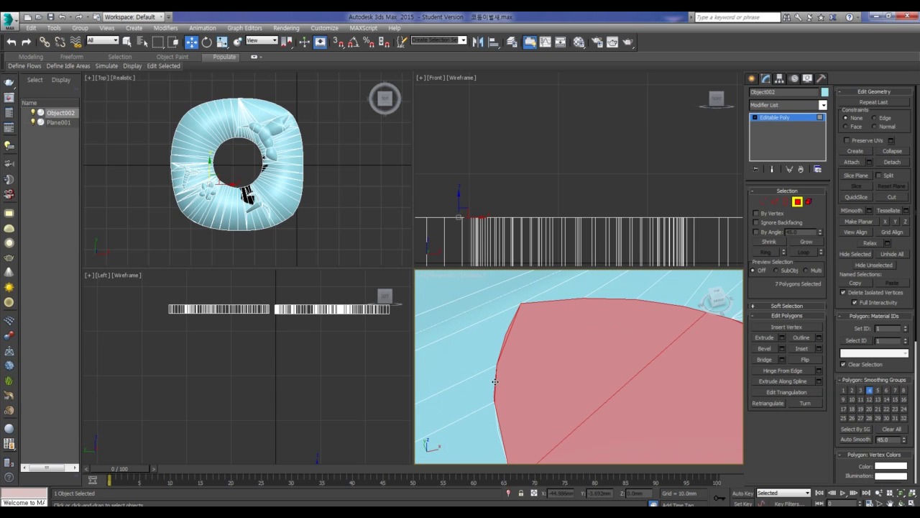
pyautogui.keyDown('ctrl'); pyautogui.click(496, 423); pyautogui.keyUp('ctrl')
pyautogui.moveTo(547, 415); pyautogui.dragTo(558, 323, button='middle')
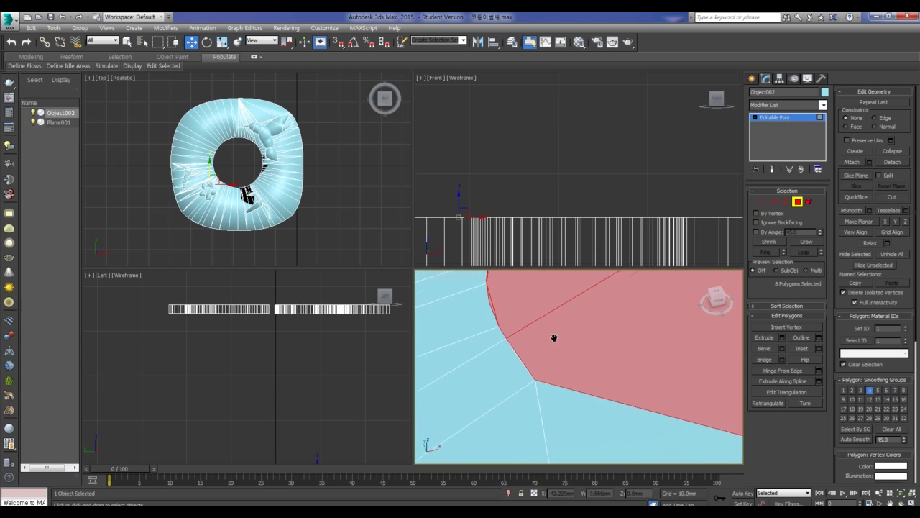
pyautogui.keyDown('ctrl'); pyautogui.click(511, 349); pyautogui.keyUp('ctrl')
pyautogui.moveTo(626, 367)
pyautogui.keyDown('alt'); pyautogui.mouseDown(button='middle')
pyautogui.moveTo(538, 362)
pyautogui.moveTo(559, 366)
pyautogui.mouseUp(button='middle'); pyautogui.keyUp('alt')
pyautogui.keyDown('alt'); pyautogui.moveTo(597, 398); pyautogui.dragTo(587, 359, button='middle'); pyautogui.keyUp('alt')
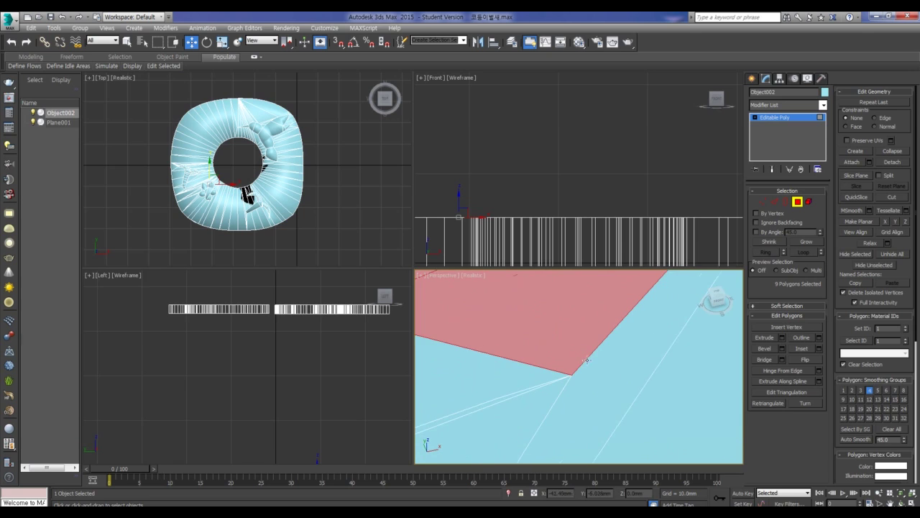
pyautogui.scroll(-4, 587, 360)
pyautogui.moveTo(596, 390)
pyautogui.mouseDown(button='middle')
pyautogui.moveTo(620, 343)
pyautogui.moveTo(596, 357)
pyautogui.mouseUp(button='middle')
pyautogui.scroll(-2, 618, 345)
# - Add the remaining petal and diagonal strip faces, then delete all selected flower polygons
pyautogui.keyDown('ctrl'); pyautogui.click(565, 379); pyautogui.keyUp('ctrl')
pyautogui.keyDown('ctrl'); pyautogui.click(599, 355); pyautogui.keyUp('ctrl')
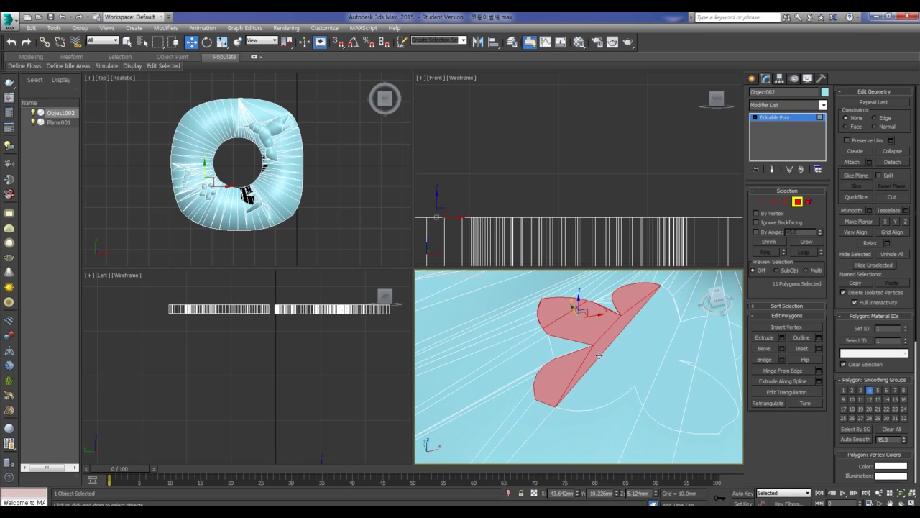
pyautogui.scroll(3, 591, 351)
pyautogui.scroll(3, 575, 343)
pyautogui.keyDown('ctrl'); pyautogui.click(569, 337); pyautogui.keyUp('ctrl')
pyautogui.scroll(-1, 637, 375)
pyautogui.scroll(-1, 627, 375)
pyautogui.keyDown('ctrl'); pyautogui.click(630, 374); pyautogui.keyUp('ctrl')
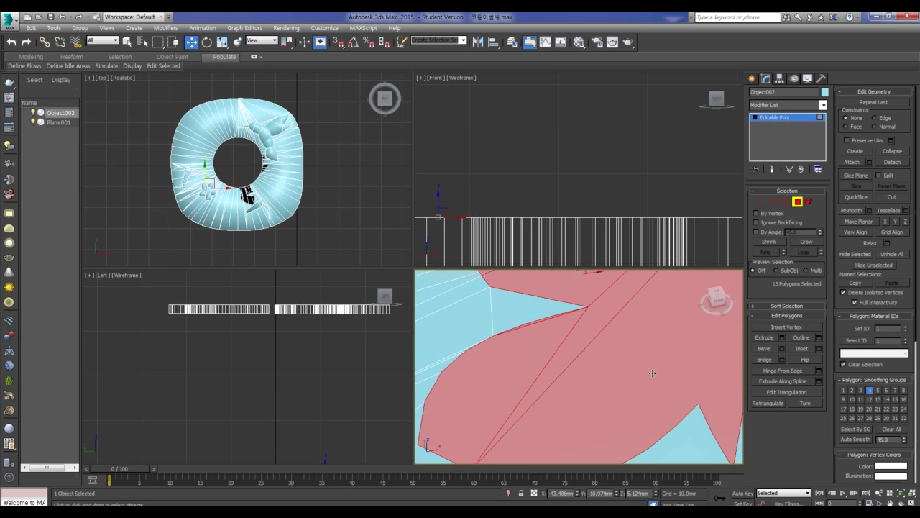
pyautogui.scroll(-1, 596, 319)
pyautogui.scroll(-1, 608, 329)
pyautogui.scroll(-1, 582, 342)
pyautogui.keyDown('ctrl'); pyautogui.click(616, 357); pyautogui.keyUp('ctrl')
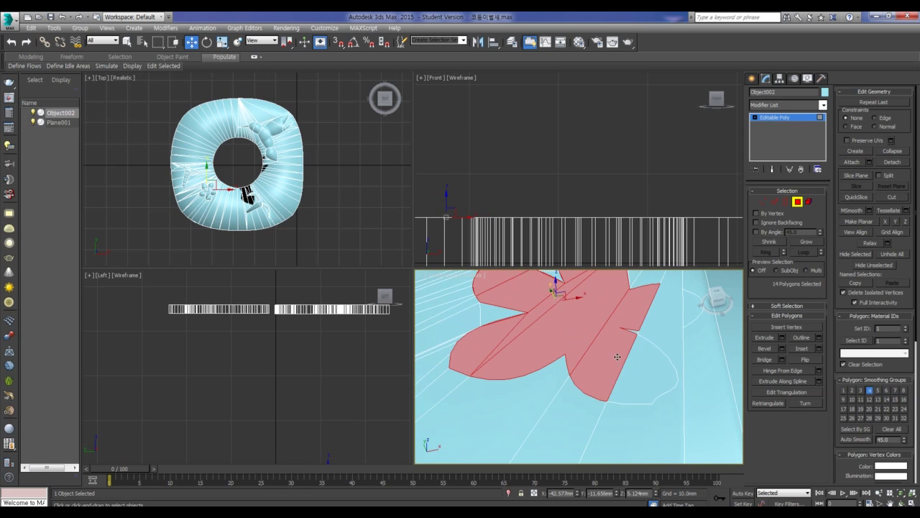
pyautogui.keyDown('ctrl'); pyautogui.click(651, 362); pyautogui.keyUp('ctrl')
pyautogui.keyDown('alt'); pyautogui.moveTo(656, 344); pyautogui.dragTo(628, 336, button='middle'); pyautogui.keyUp('alt')
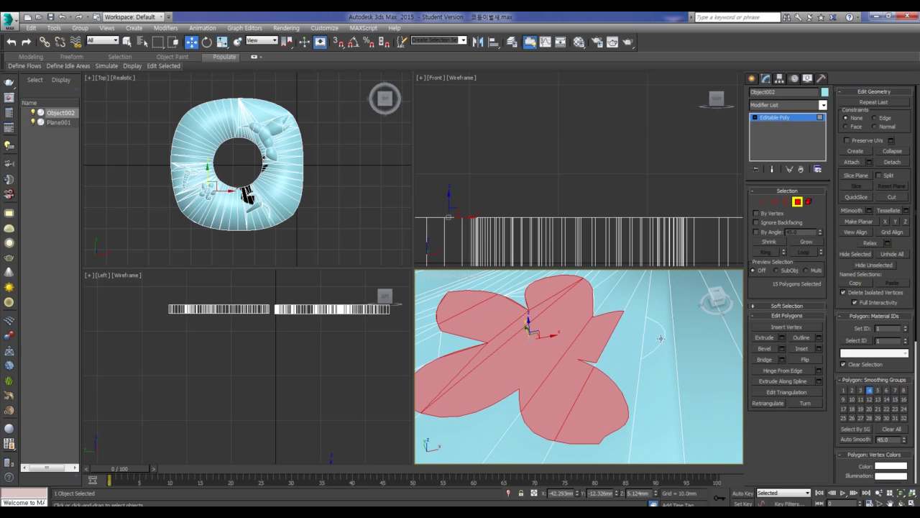
pyautogui.keyDown('ctrl'); pyautogui.click(660, 333); pyautogui.keyUp('ctrl')
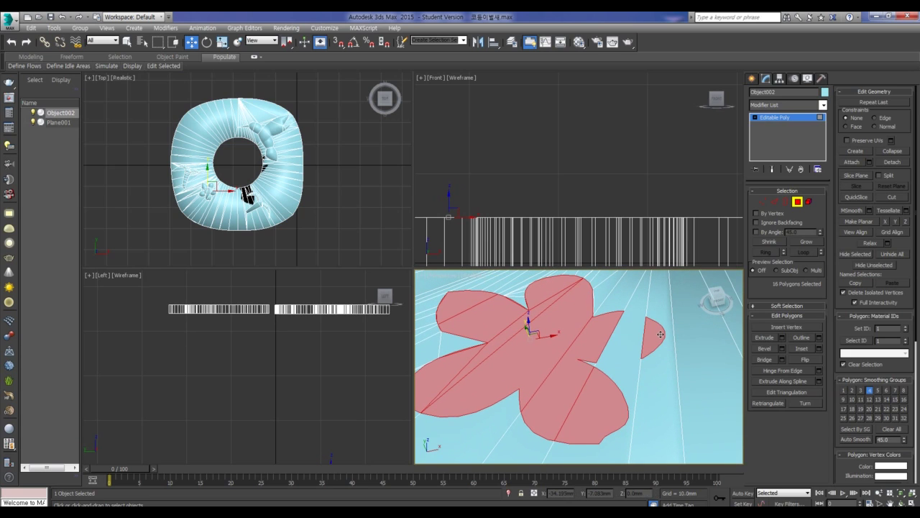
pyautogui.press('Delete')
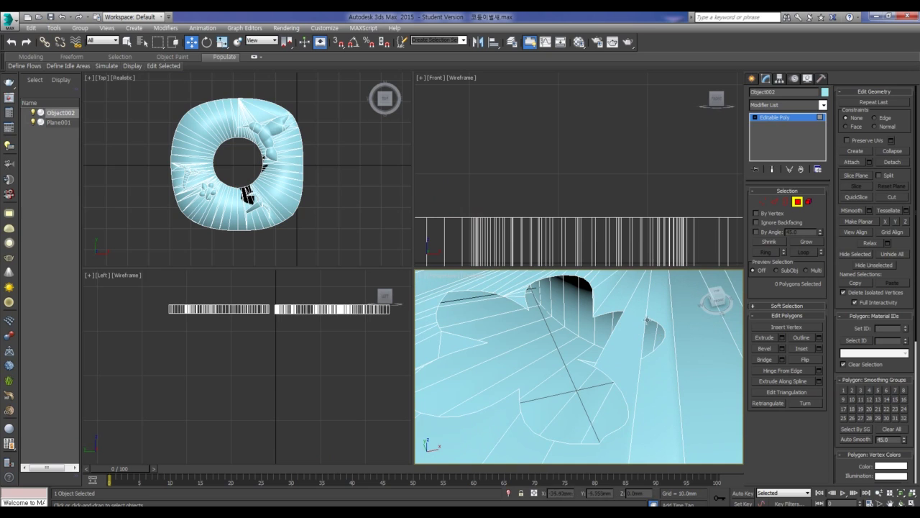
# - In Vertex mode, connect two vertices on the flower hole's border with a new edge
pyautogui.click(763, 201)
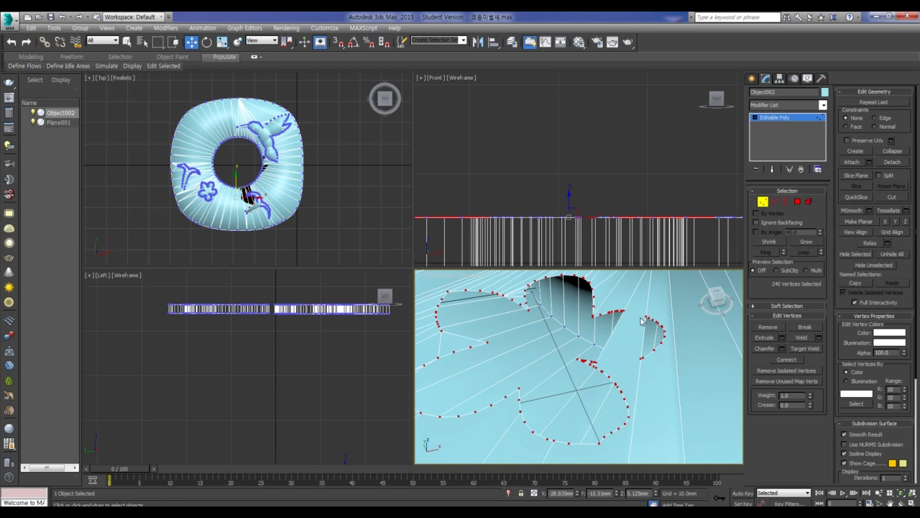
pyautogui.scroll(3, 642, 321)
pyautogui.hotkey('ctrl', 'i')
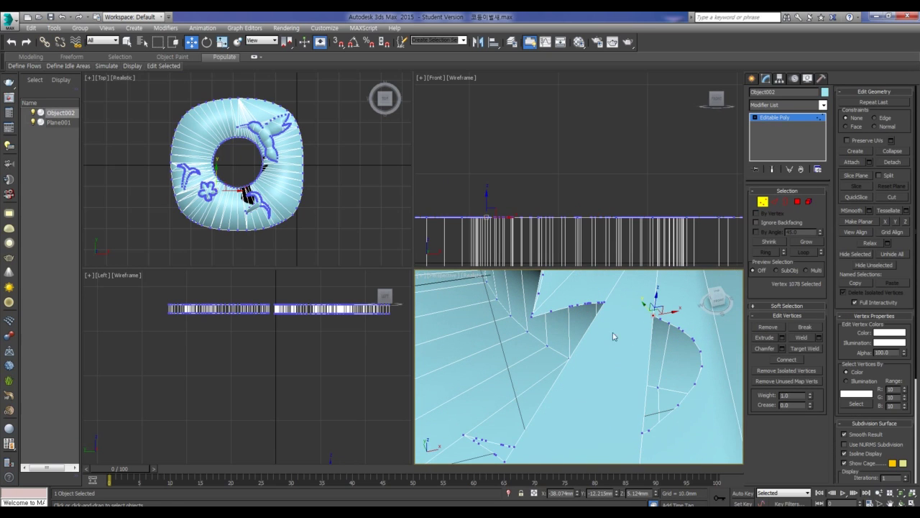
pyautogui.click(603, 303)
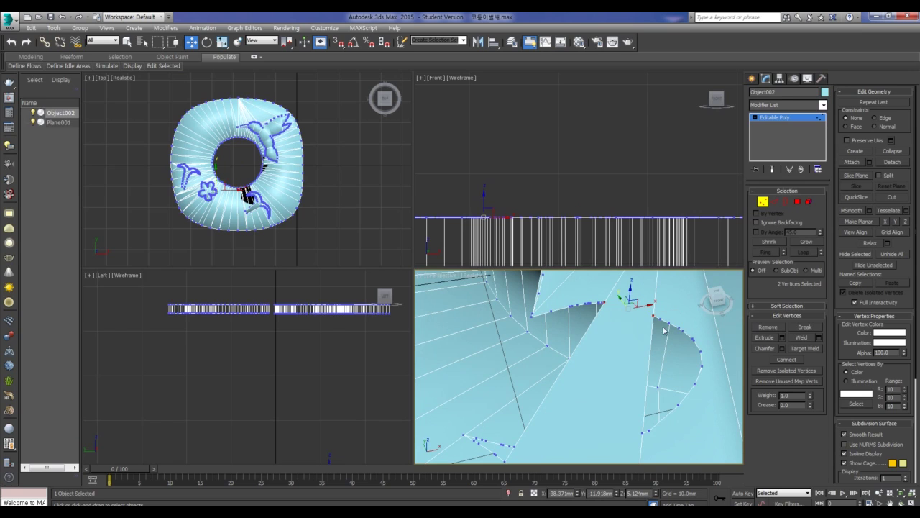
pyautogui.click(794, 361)
# - Connect a second pair of border vertices, then select the stray face inside the hole in Polygon mode
pyautogui.click(641, 432)
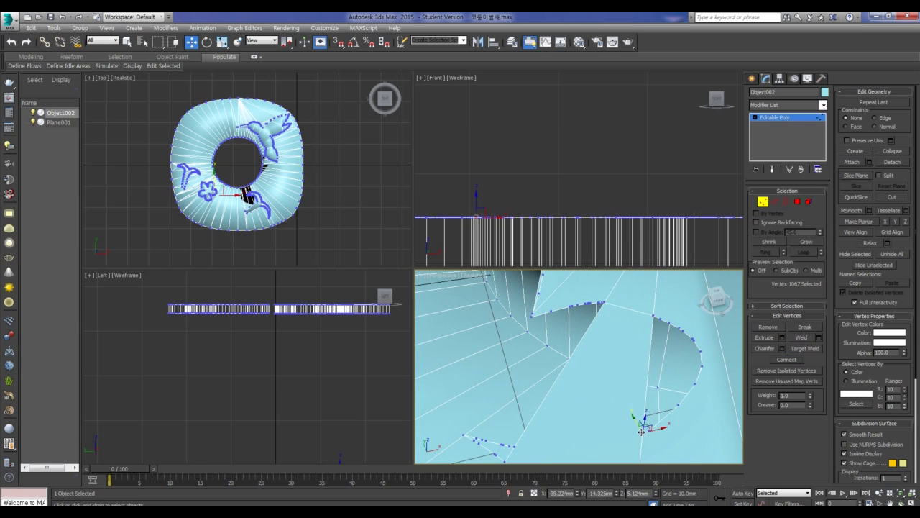
pyautogui.keyDown('ctrl'); pyautogui.click(513, 447); pyautogui.keyUp('ctrl')
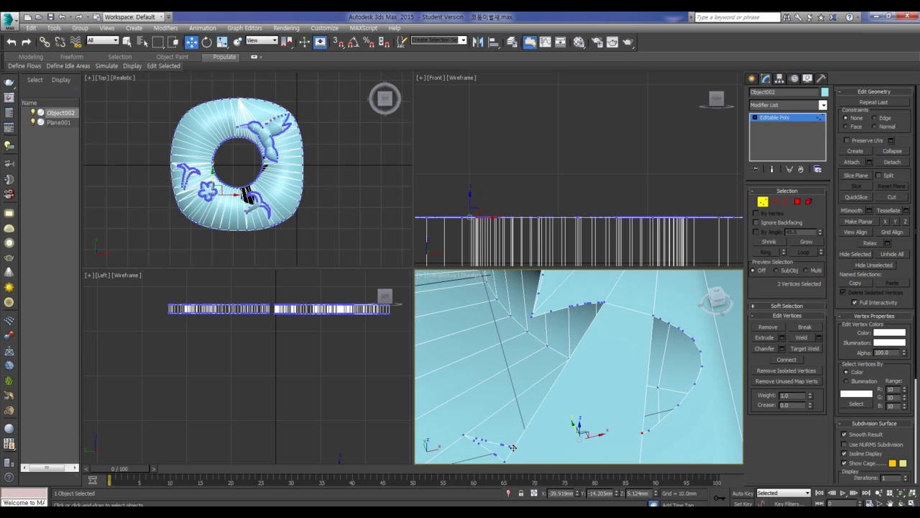
pyautogui.click(787, 359)
pyautogui.click(797, 201)
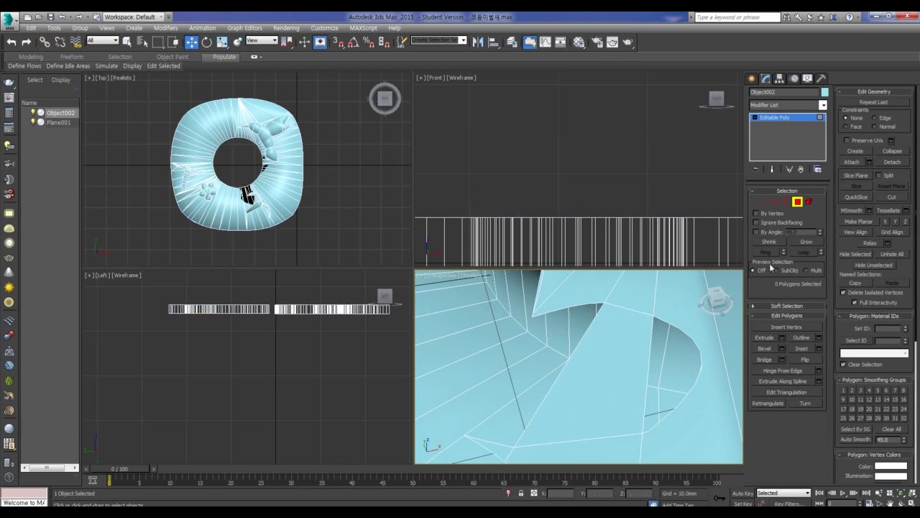
pyautogui.click(634, 385)
# - Delete the stray face in the flower hole and start selecting the bird's polygons, including tail slivers
pyautogui.press('Delete')
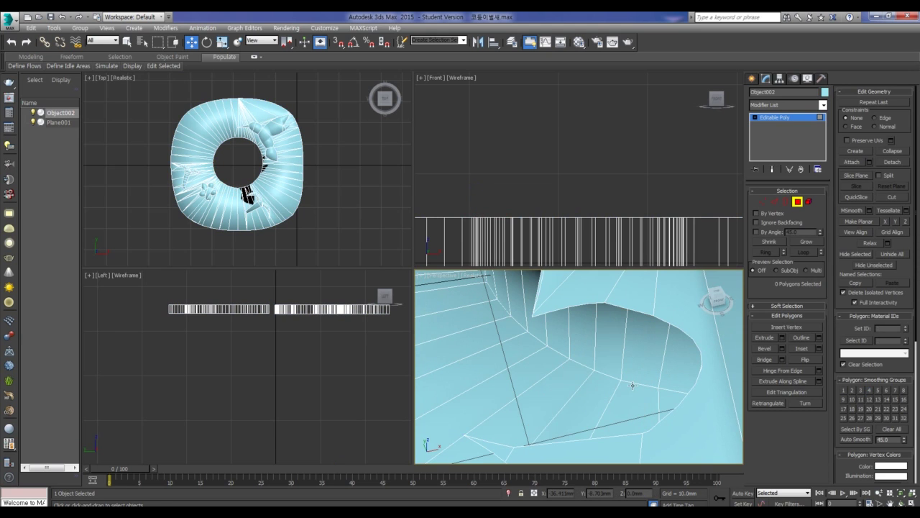
pyautogui.moveTo(633, 386)
pyautogui.mouseDown(button='middle')
pyautogui.moveTo(525, 419)
pyautogui.moveTo(637, 386)
pyautogui.moveTo(677, 393)
pyautogui.moveTo(575, 403)
pyautogui.moveTo(631, 347)
pyautogui.mouseUp(button='middle')
pyautogui.click(567, 403)
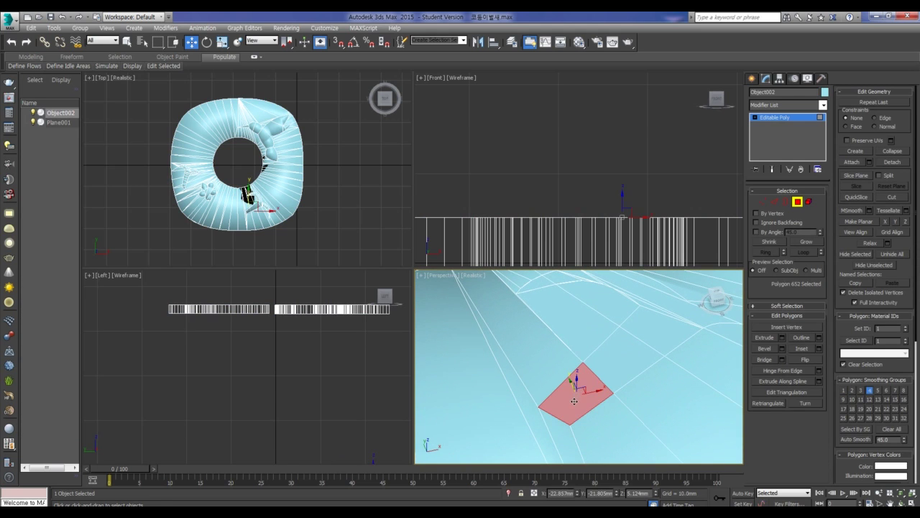
pyautogui.keyDown('ctrl'); pyautogui.click(618, 360); pyautogui.keyUp('ctrl')
pyautogui.keyDown('ctrl'); pyautogui.click(669, 324); pyautogui.keyUp('ctrl')
pyautogui.scroll(3, 632, 335)
pyautogui.scroll(3, 589, 348)
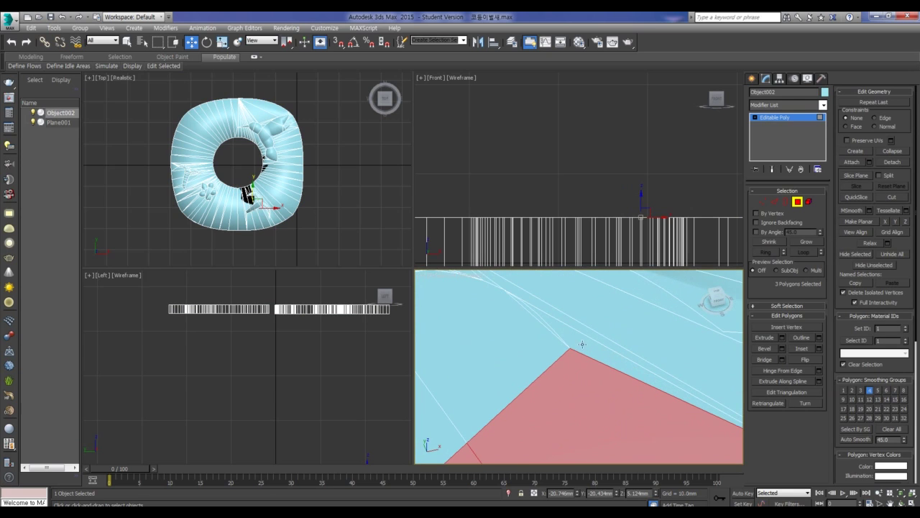
pyautogui.keyDown('ctrl'); pyautogui.click(551, 320); pyautogui.keyUp('ctrl')
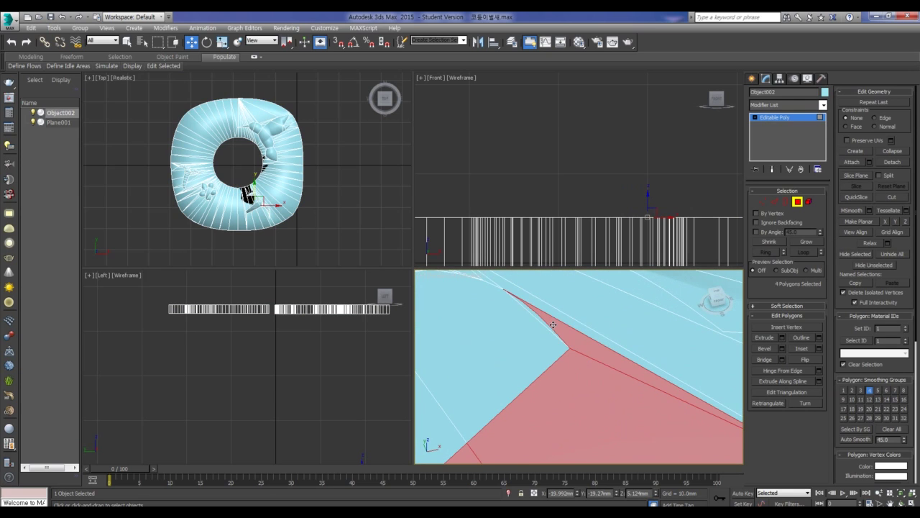
pyautogui.keyDown('ctrl'); pyautogui.click(528, 296); pyautogui.keyUp('ctrl')
# - Add more bird polygons, including the large body face and the lower-edge strip
pyautogui.scroll(3, 575, 338)
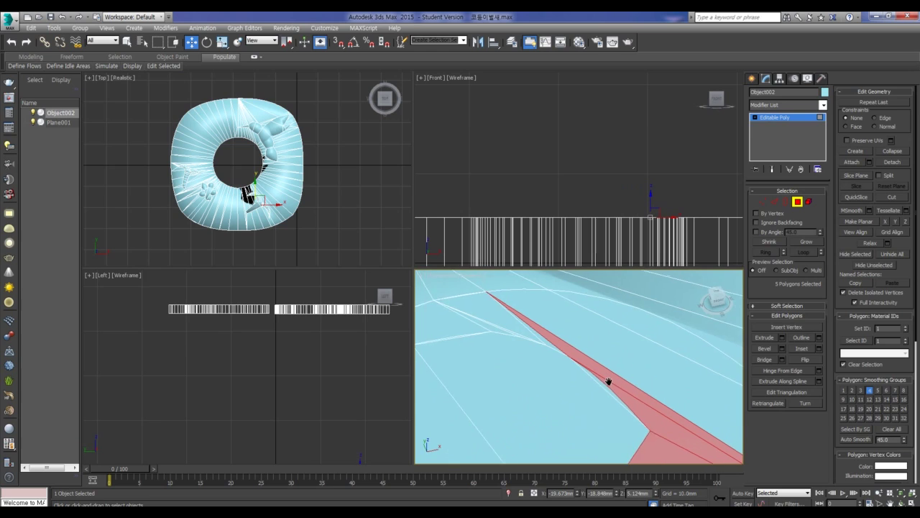
pyautogui.keyDown('ctrl'); pyautogui.click(556, 345); pyautogui.keyUp('ctrl')
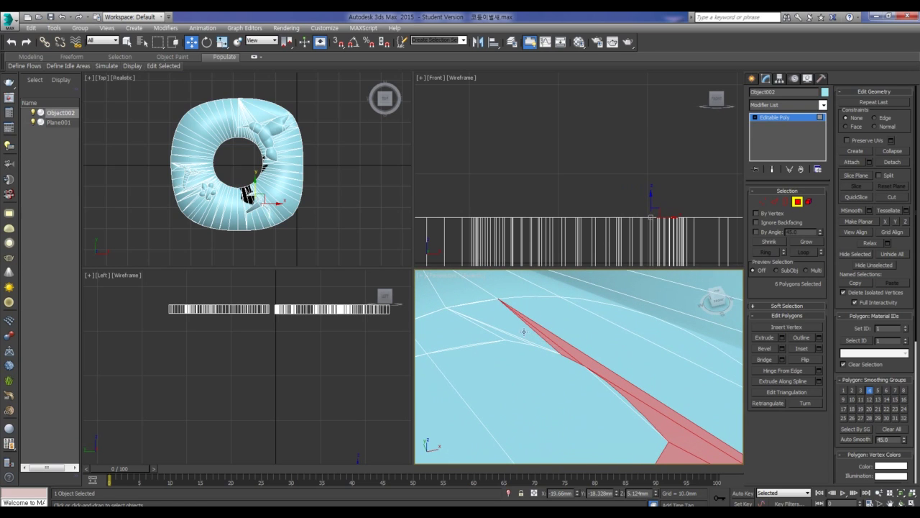
pyautogui.keyDown('ctrl'); pyautogui.click(524, 332); pyautogui.keyUp('ctrl')
pyautogui.keyDown('ctrl'); pyautogui.click(514, 336); pyautogui.keyUp('ctrl')
pyautogui.keyDown('ctrl'); pyautogui.click(507, 335); pyautogui.keyUp('ctrl')
pyautogui.keyDown('ctrl'); pyautogui.click(490, 340); pyautogui.keyUp('ctrl')
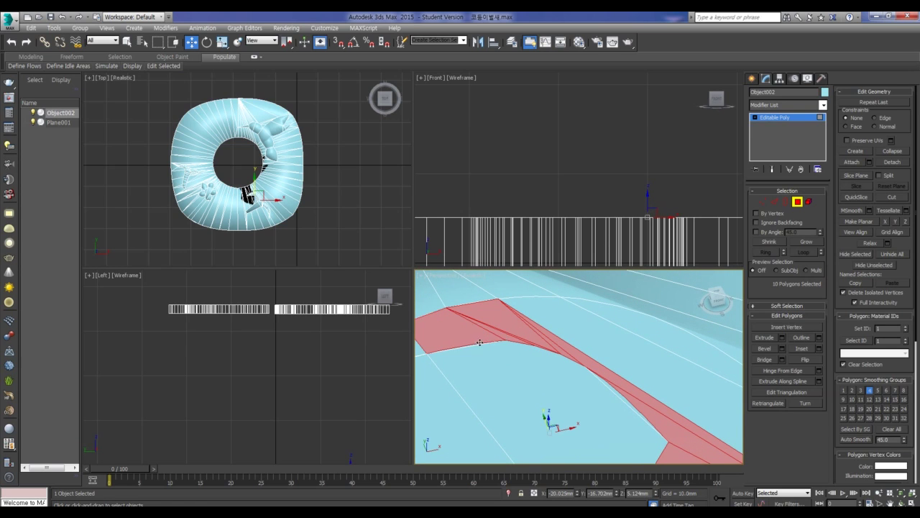
pyautogui.keyDown('alt'); pyautogui.moveTo(477, 344); pyautogui.dragTo(497, 367, button='middle'); pyautogui.keyUp('alt')
pyautogui.keyDown('ctrl'); pyautogui.click(497, 367); pyautogui.keyUp('ctrl')
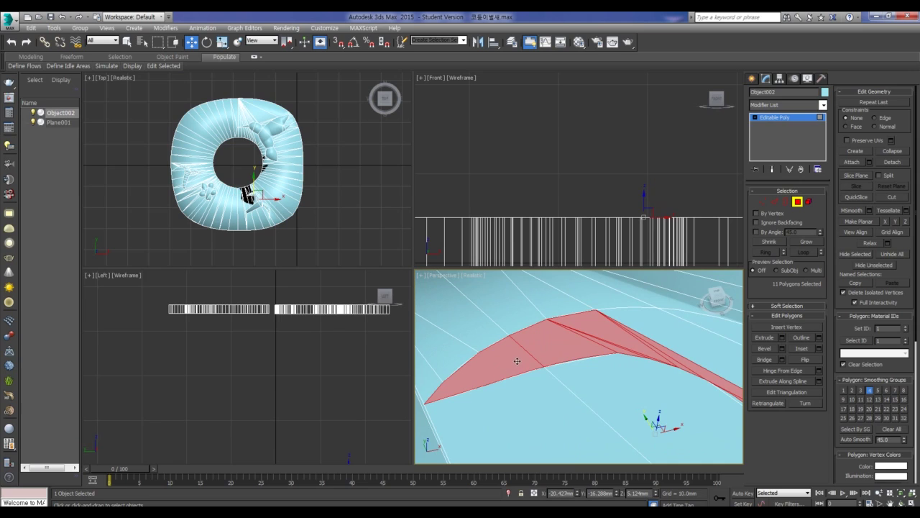
pyautogui.scroll(4, 517, 361)
pyautogui.keyDown('ctrl'); pyautogui.click(657, 357); pyautogui.keyUp('ctrl')
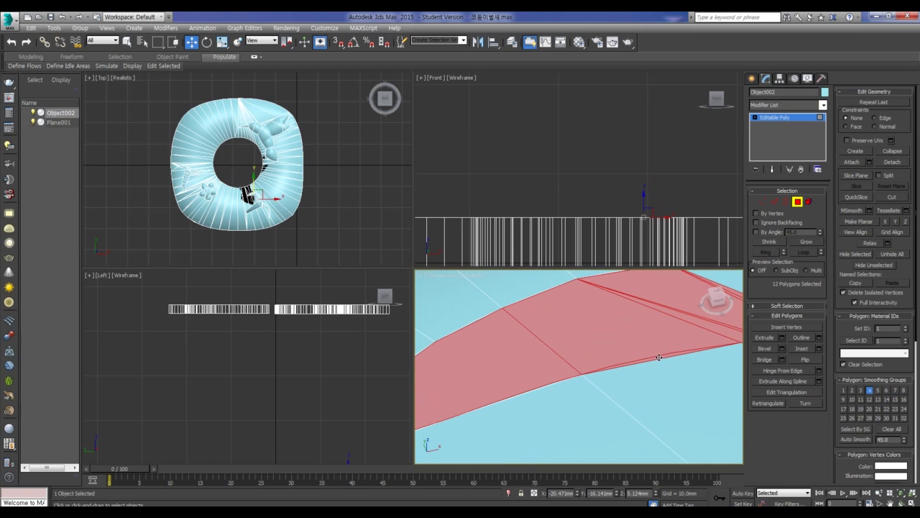
pyautogui.keyDown('ctrl'); pyautogui.click(525, 392); pyautogui.keyUp('ctrl')
pyautogui.moveTo(494, 375)
pyautogui.keyDown('alt'); pyautogui.mouseDown(button='middle')
pyautogui.moveTo(608, 366)
pyautogui.moveTo(548, 426)
pyautogui.moveTo(548, 396)
pyautogui.moveTo(581, 360)
pyautogui.moveTo(545, 431)
pyautogui.mouseUp(button='middle'); pyautogui.keyUp('alt')
pyautogui.keyDown('ctrl'); pyautogui.click(533, 429); pyautogui.keyUp('ctrl')
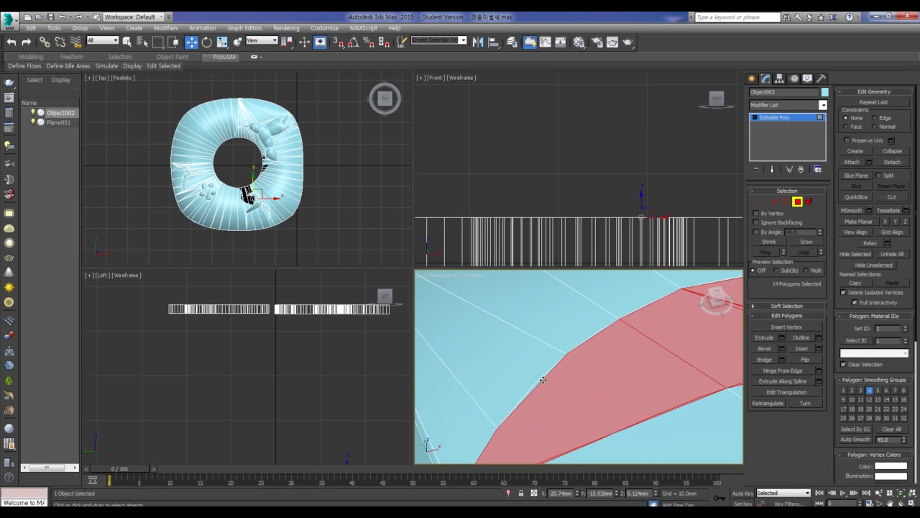
pyautogui.keyDown('ctrl'); pyautogui.click(539, 379); pyautogui.keyUp('ctrl')
pyautogui.keyDown('alt'); pyautogui.moveTo(581, 353); pyautogui.dragTo(532, 420, button='middle'); pyautogui.keyUp('alt')
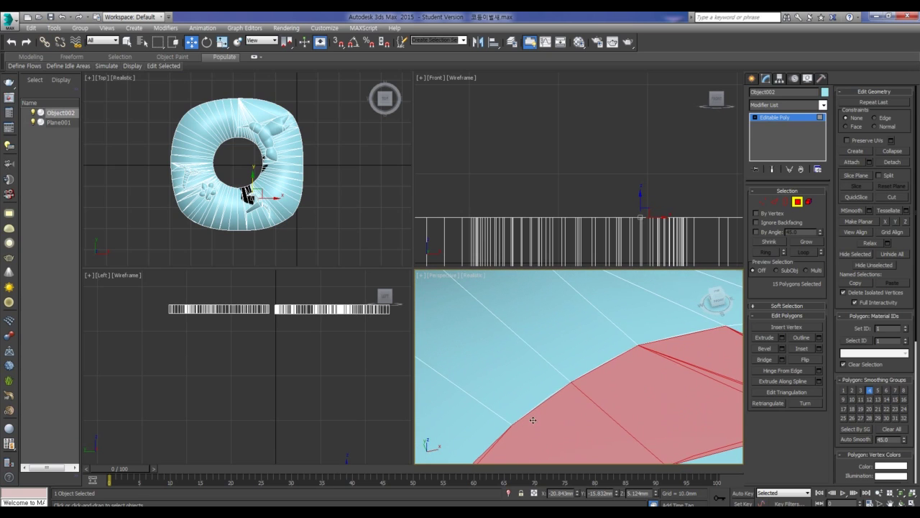
# - Drop the mis-picked polygons, add the last bird faces, and delete the bird selection
pyautogui.keyDown('ctrl'); pyautogui.click(559, 389); pyautogui.keyUp('ctrl')
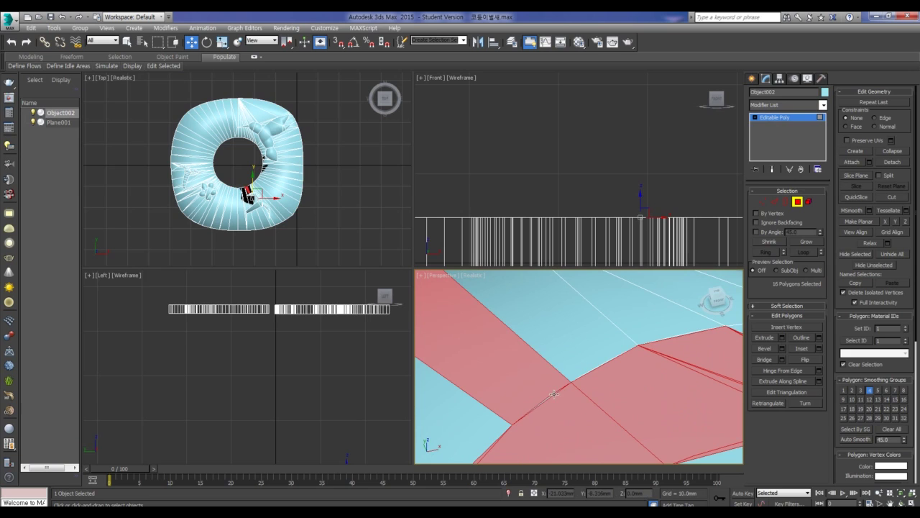
pyautogui.keyDown('alt'); pyautogui.click(550, 381); pyautogui.keyUp('alt')
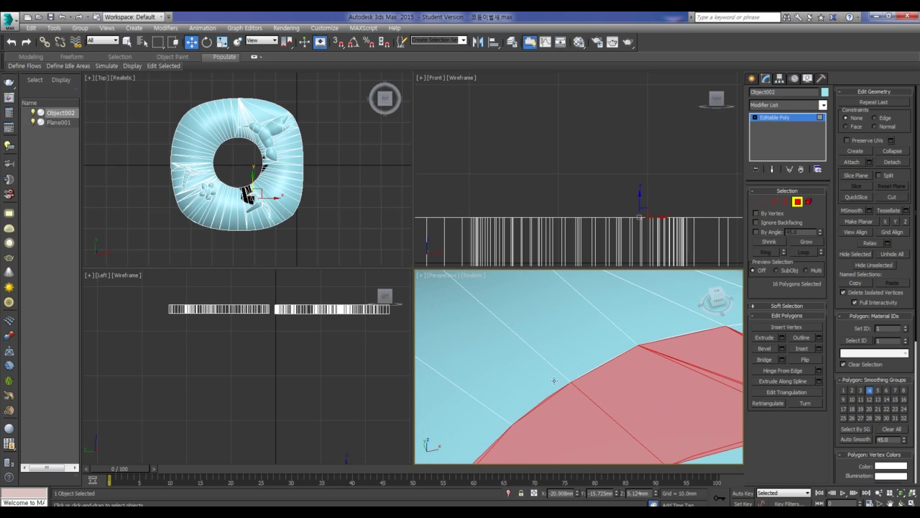
pyautogui.keyDown('ctrl'); pyautogui.click(608, 354); pyautogui.keyUp('ctrl')
pyautogui.keyDown('alt'); pyautogui.moveTo(608, 352); pyautogui.dragTo(507, 391, button='middle'); pyautogui.keyUp('alt')
pyautogui.keyDown('ctrl'); pyautogui.click(512, 388); pyautogui.keyUp('ctrl')
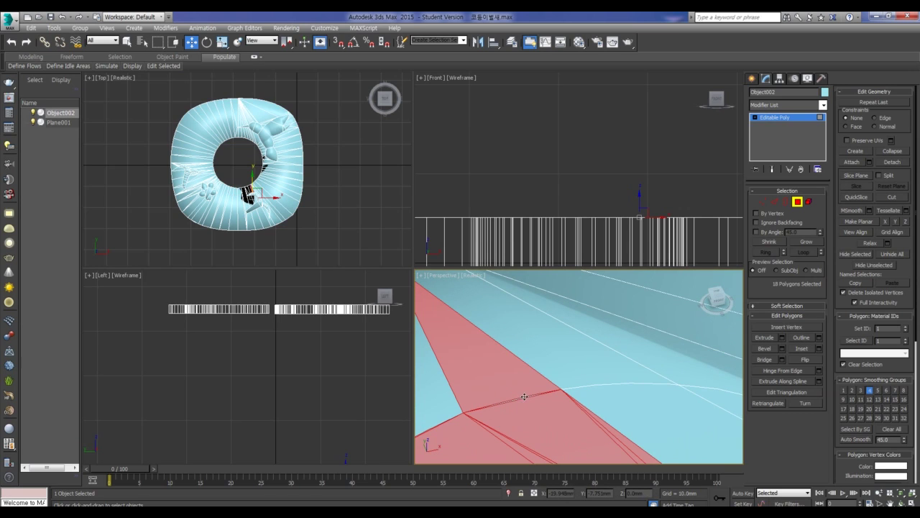
pyautogui.keyDown('alt'); pyautogui.click(518, 385); pyautogui.keyUp('alt')
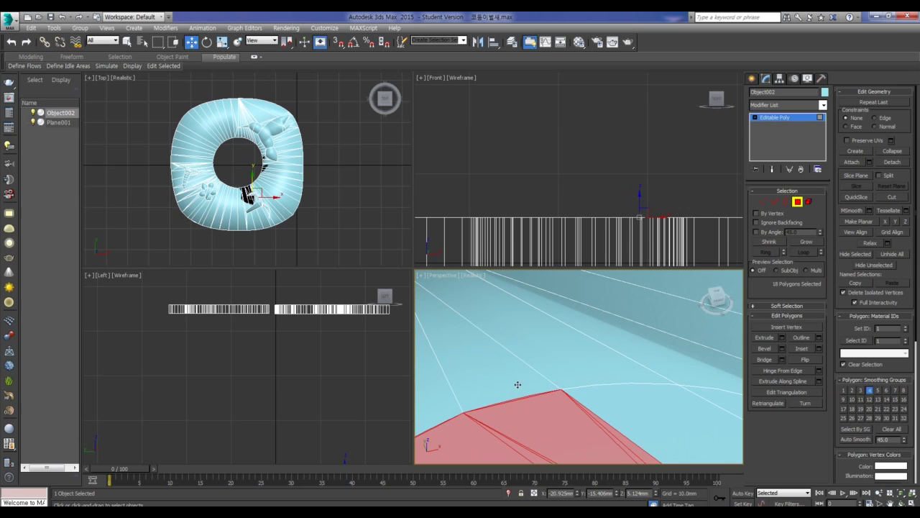
pyautogui.keyDown('ctrl'); pyautogui.click(621, 394); pyautogui.keyUp('ctrl')
pyautogui.keyDown('alt'); pyautogui.moveTo(651, 390); pyautogui.dragTo(518, 394, button='middle'); pyautogui.keyUp('alt')
pyautogui.keyDown('ctrl'); pyautogui.click(591, 401); pyautogui.keyUp('ctrl')
pyautogui.moveTo(590, 401)
pyautogui.keyDown('alt'); pyautogui.mouseDown(button='middle')
pyautogui.moveTo(551, 382)
pyautogui.moveTo(594, 381)
pyautogui.moveTo(636, 365)
pyautogui.mouseUp(button='middle'); pyautogui.keyUp('alt')
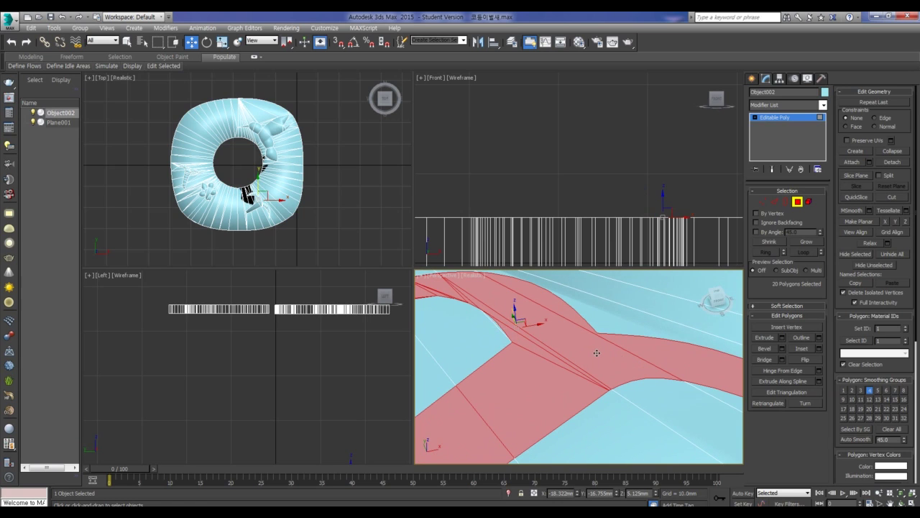
pyautogui.scroll(-2, 597, 352)
pyautogui.scroll(-2, 597, 376)
pyautogui.scroll(-2, 586, 381)
pyautogui.keyDown('ctrl'); pyautogui.click(600, 415); pyautogui.keyUp('ctrl')
pyautogui.moveTo(600, 414)
pyautogui.keyDown('alt'); pyautogui.mouseDown(button='middle')
pyautogui.moveTo(524, 407)
pyautogui.moveTo(547, 431)
pyautogui.mouseUp(button='middle'); pyautogui.keyUp('alt')
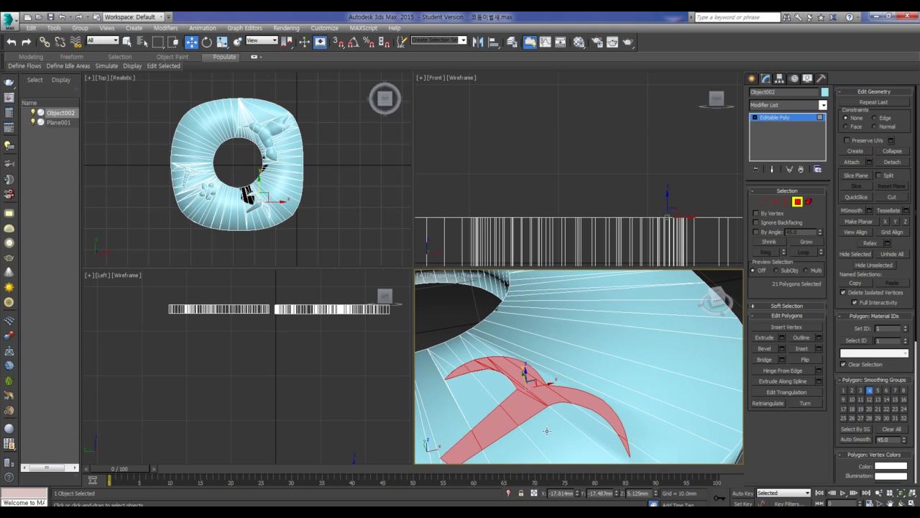
pyautogui.hotkey('ctrl', 'd')
pyautogui.scroll(-2, 554, 410)
pyautogui.moveTo(540, 443)
pyautogui.keyDown('alt'); pyautogui.mouseDown(button='middle')
pyautogui.moveTo(593, 423)
pyautogui.moveTo(614, 433)
pyautogui.moveTo(620, 426)
pyautogui.mouseUp(button='middle'); pyautogui.keyUp('alt')
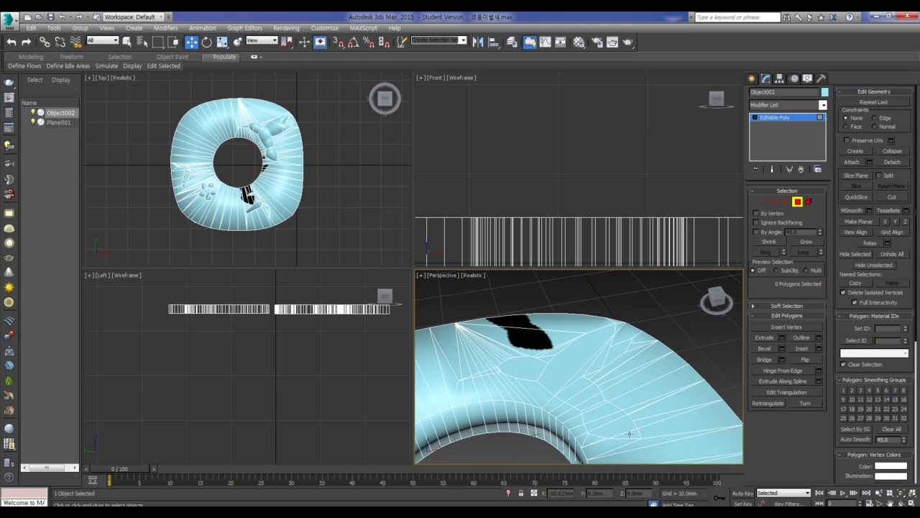
# - Select the polygons across the next bird's body up to its head
pyautogui.click(633, 434)
pyautogui.keyDown('ctrl'); pyautogui.click(618, 424); pyautogui.keyUp('ctrl')
pyautogui.keyDown('ctrl'); pyautogui.click(600, 412); pyautogui.keyUp('ctrl')
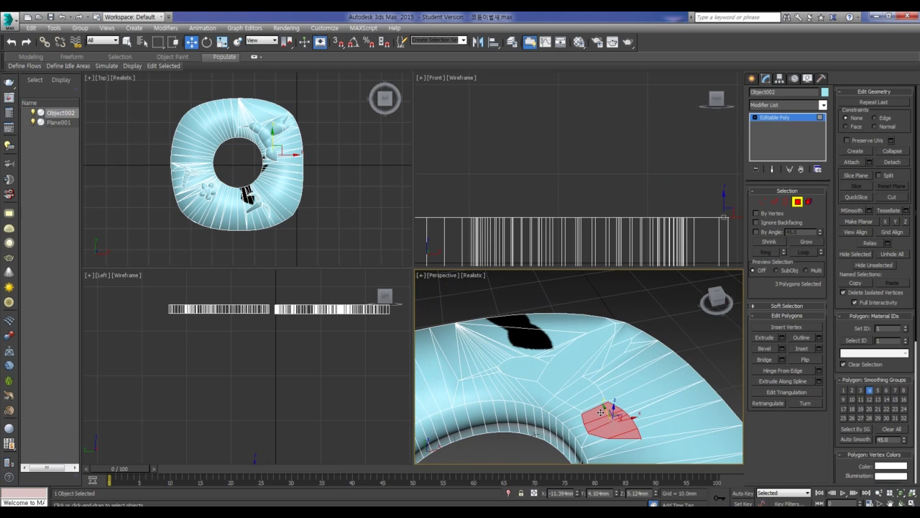
pyautogui.keyDown('ctrl'); pyautogui.click(609, 407); pyautogui.keyUp('ctrl')
pyautogui.keyDown('ctrl'); pyautogui.click(601, 399); pyautogui.keyUp('ctrl')
pyautogui.keyDown('ctrl'); pyautogui.click(591, 391); pyautogui.keyUp('ctrl')
pyautogui.keyDown('ctrl'); pyautogui.click(583, 382); pyautogui.keyUp('ctrl')
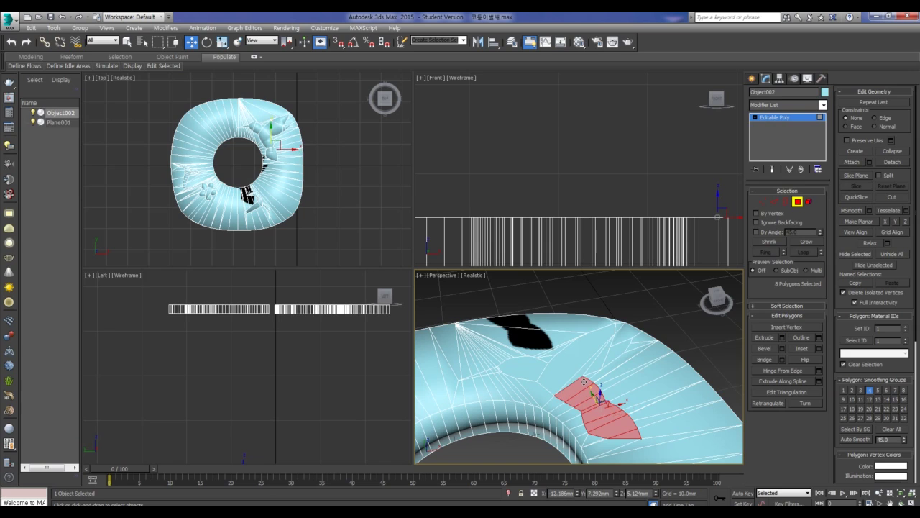
pyautogui.keyDown('ctrl'); pyautogui.click(585, 369); pyautogui.keyUp('ctrl')
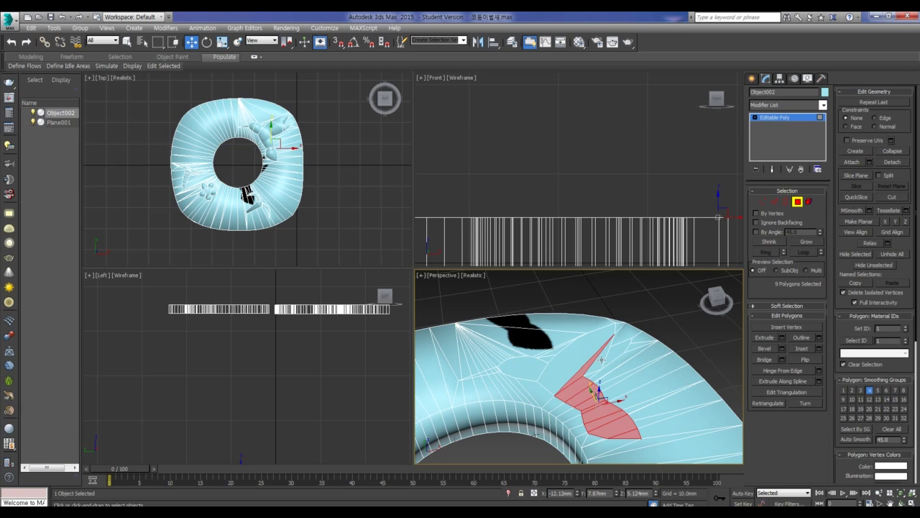
pyautogui.keyDown('ctrl'); pyautogui.click(585, 358); pyautogui.keyUp('ctrl')
pyautogui.keyDown('ctrl'); pyautogui.click(523, 375); pyautogui.keyUp('ctrl')
pyautogui.keyDown('ctrl'); pyautogui.click(497, 368); pyautogui.keyUp('ctrl')
pyautogui.keyDown('ctrl'); pyautogui.click(494, 368); pyautogui.keyUp('ctrl')
# - Extend the selection along the tail to its tip and add both wing-tip polygons, totalling 22
pyautogui.scroll(6, 487, 376)
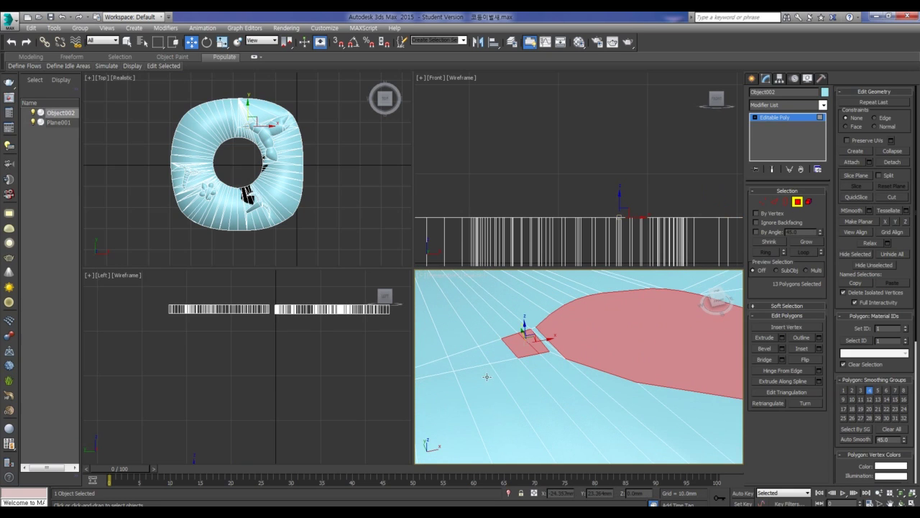
pyautogui.keyDown('ctrl'); pyautogui.click(521, 350); pyautogui.keyUp('ctrl')
pyautogui.keyDown('ctrl'); pyautogui.click(496, 354); pyautogui.keyUp('ctrl')
pyautogui.keyDown('ctrl'); pyautogui.click(469, 361); pyautogui.keyUp('ctrl')
pyautogui.keyDown('ctrl'); pyautogui.click(438, 371); pyautogui.keyUp('ctrl')
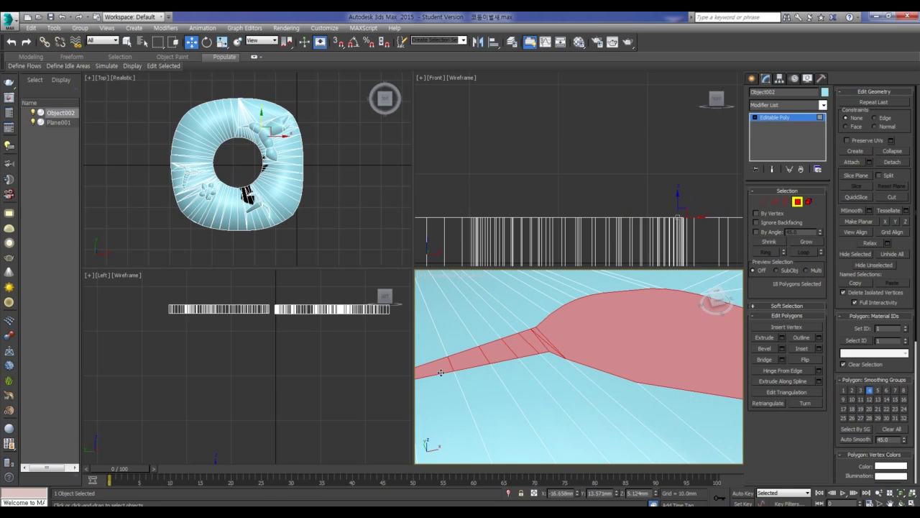
pyautogui.scroll(-4, 439, 370)
pyautogui.scroll(-1, 504, 381)
pyautogui.keyDown('ctrl'); pyautogui.click(559, 391); pyautogui.keyUp('ctrl')
pyautogui.keyDown('ctrl'); pyautogui.click(551, 394); pyautogui.keyUp('ctrl')
pyautogui.scroll(2, 546, 394)
pyautogui.scroll(2, 539, 395)
pyautogui.scroll(2, 534, 395)
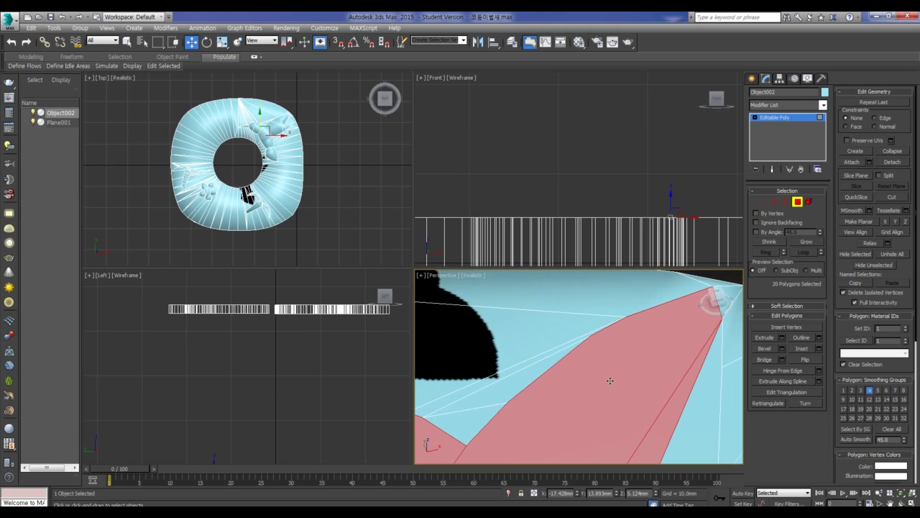
pyautogui.scroll(-3, 534, 396)
pyautogui.scroll(-4, 575, 385)
pyautogui.scroll(-3, 618, 374)
pyautogui.scroll(5, 629, 373)
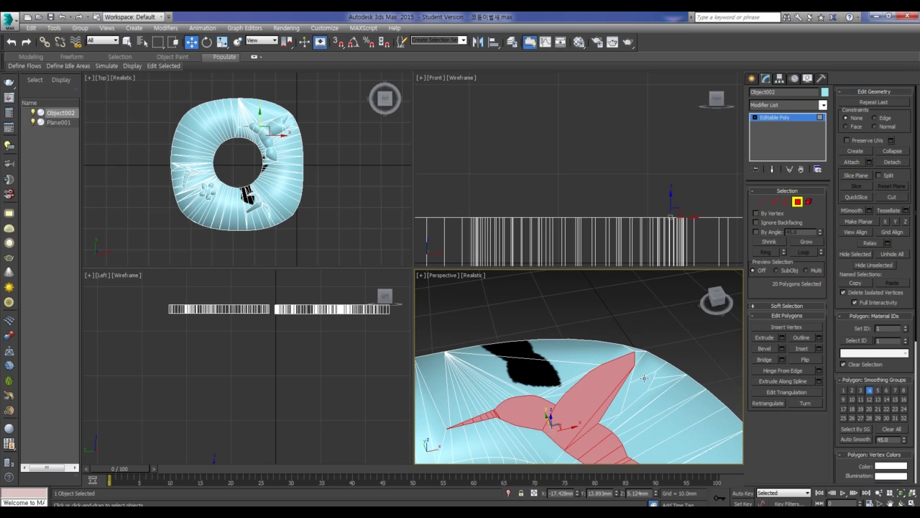
pyautogui.keyDown('ctrl'); pyautogui.click(644, 377); pyautogui.keyUp('ctrl')
pyautogui.keyDown('ctrl'); pyautogui.click(642, 376); pyautogui.keyUp('ctrl')
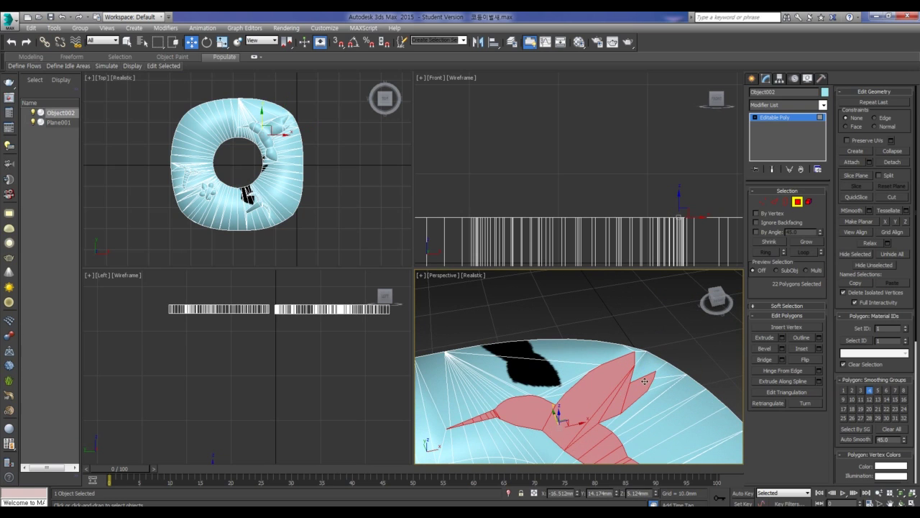
pyautogui.scroll(-3, 644, 381)
pyautogui.scroll(-3, 644, 378)
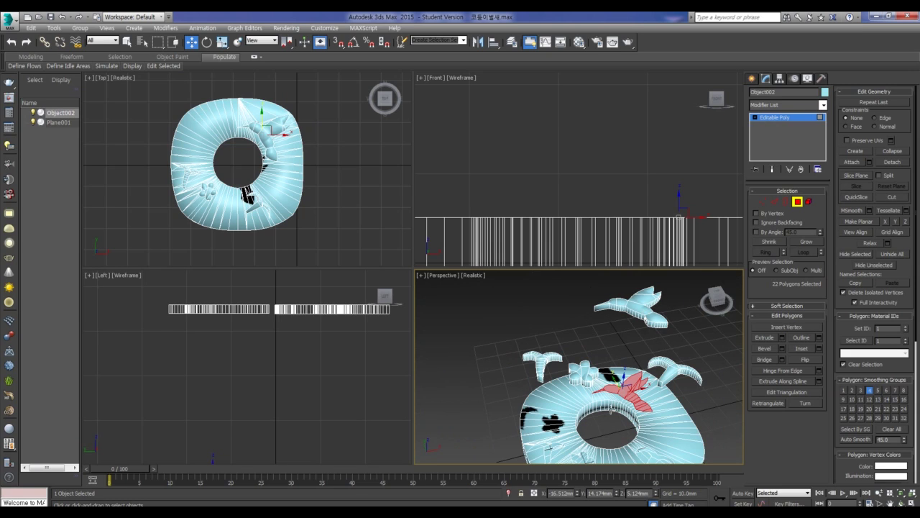
# - Clear the selection, box-select all the floating decoration pieces, try lowering them, then undo
pyautogui.hotkey('ctrl', 'd')
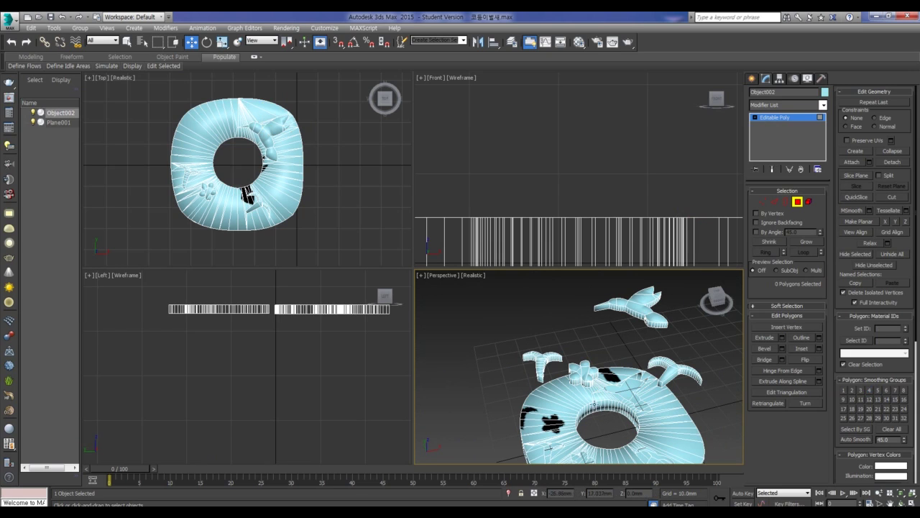
pyautogui.scroll(-1, 657, 200)
pyautogui.scroll(-4, 670, 194)
pyautogui.scroll(-2, 670, 193)
pyautogui.moveTo(673, 191); pyautogui.dragTo(541, 155)
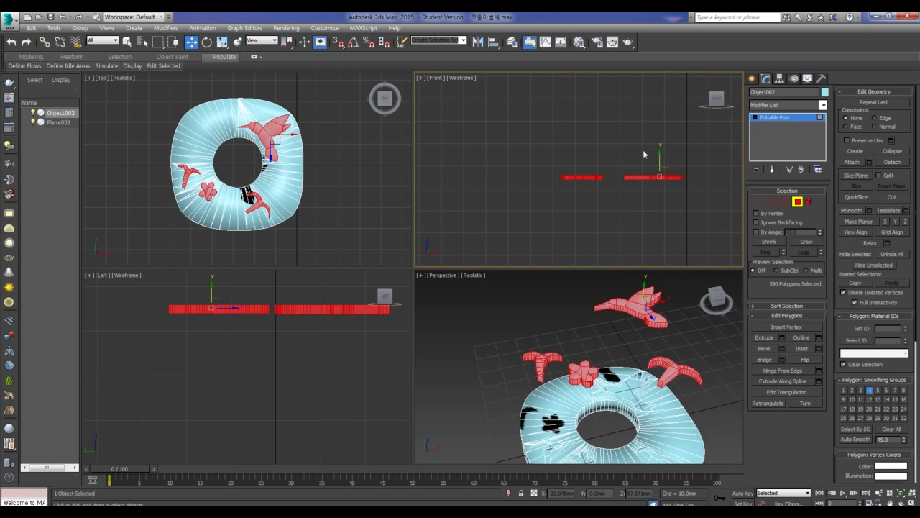
pyautogui.moveTo(658, 153); pyautogui.dragTo(647, 245)
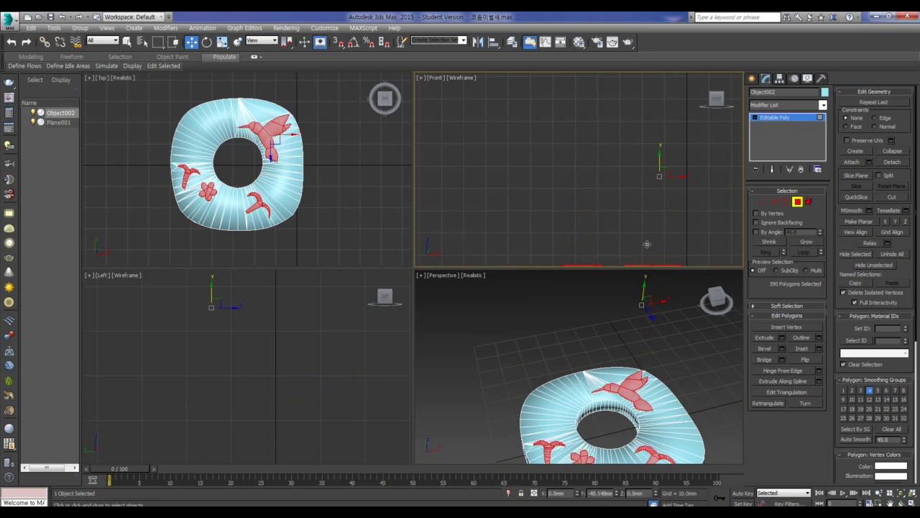
pyautogui.hotkey('ctrl', 'z')
# - Lower the decoration pieces in small moves in the Front view until they sit on the ring surface
pyautogui.scroll(2, 654, 153)
pyautogui.scroll(2, 654, 180)
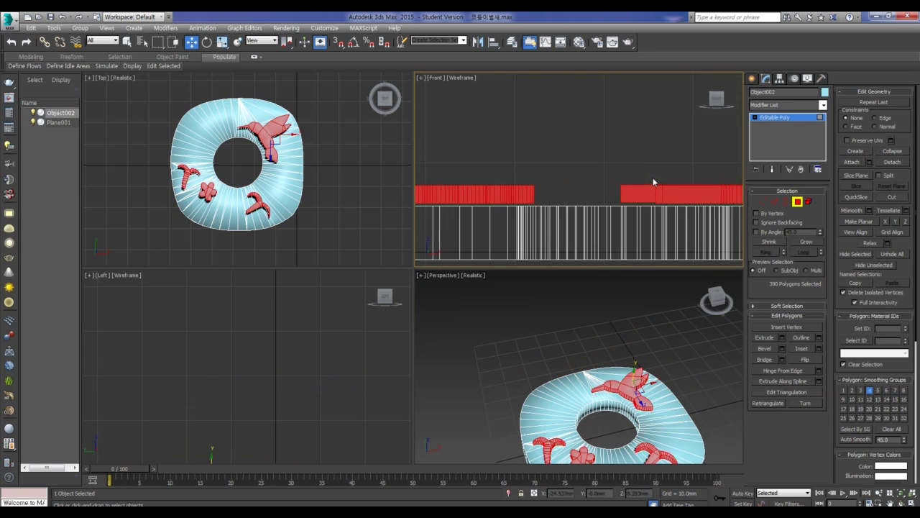
pyautogui.scroll(2, 653, 182)
pyautogui.scroll(2, 665, 180)
pyautogui.scroll(2, 613, 160)
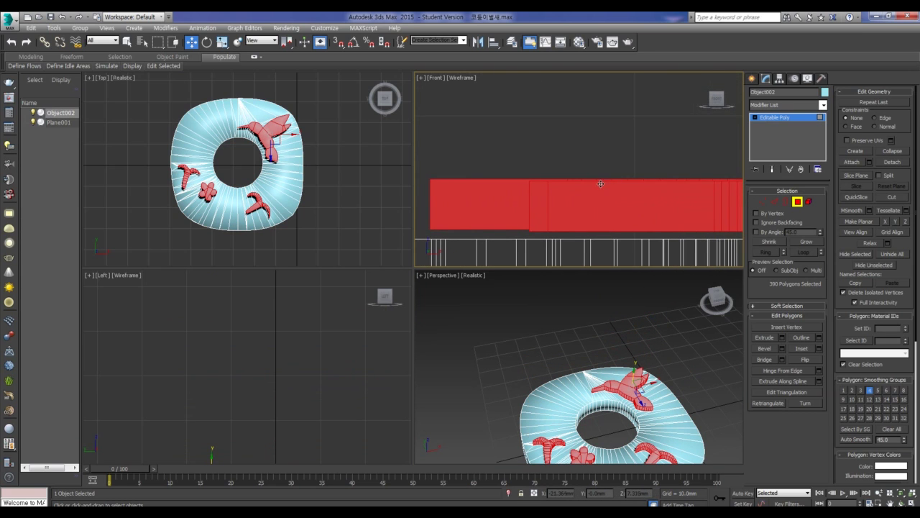
pyautogui.scroll(2, 575, 144)
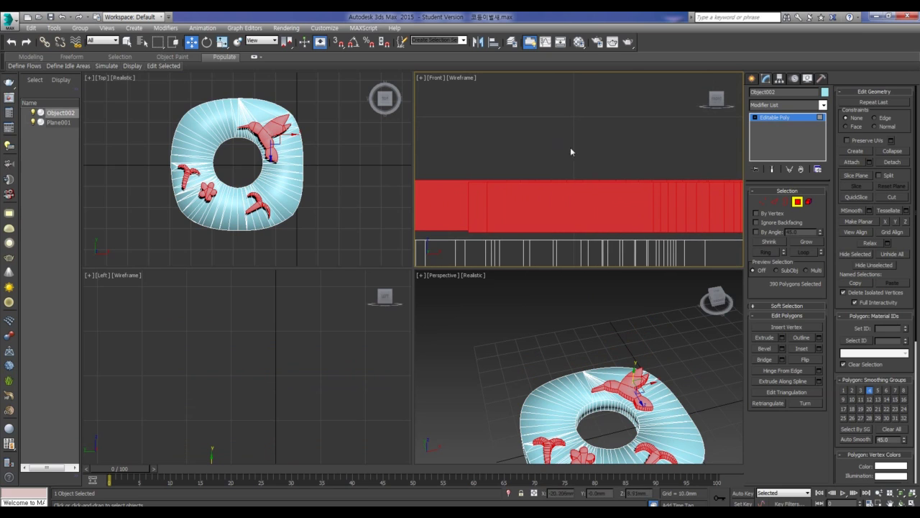
pyautogui.moveTo(580, 153); pyautogui.dragTo(641, 109, button='middle')
pyautogui.scroll(-1, 648, 109)
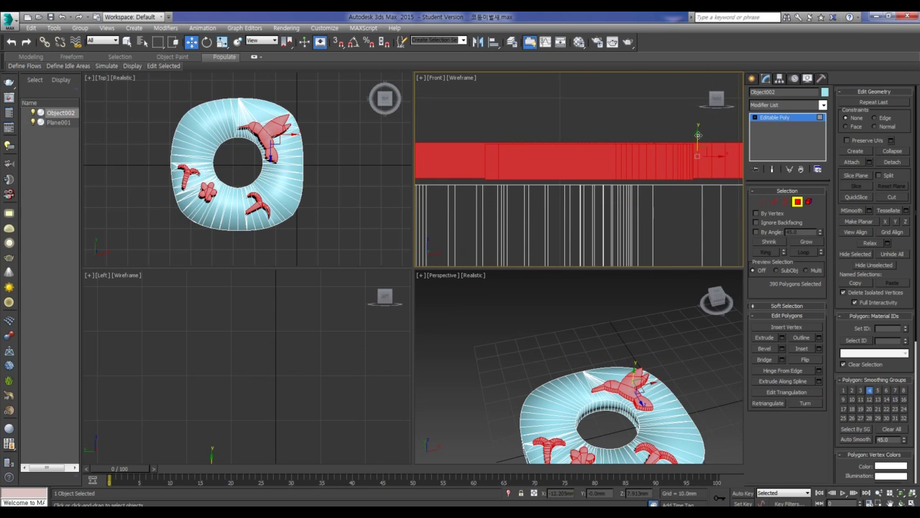
pyautogui.moveTo(697, 135); pyautogui.dragTo(697, 141, button='middle')
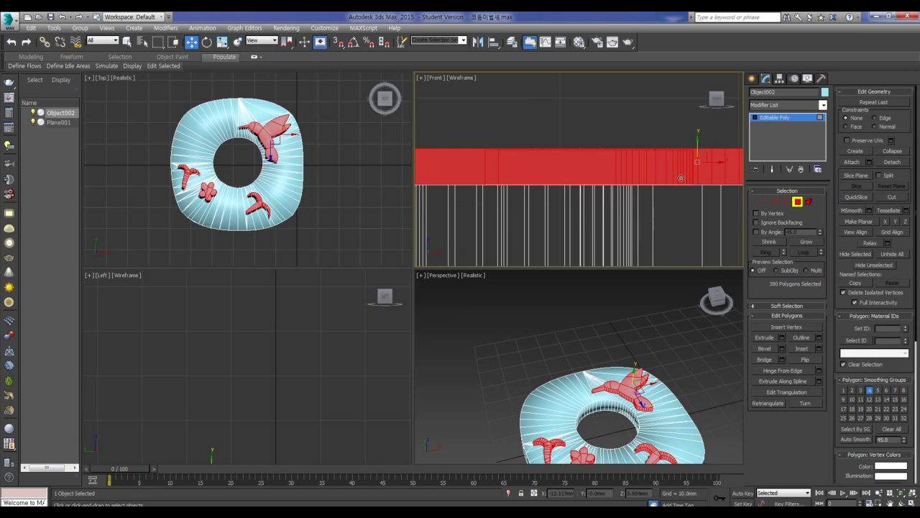
pyautogui.scroll(3, 677, 178)
pyautogui.scroll(-1, 677, 158)
pyautogui.moveTo(678, 144); pyautogui.dragTo(581, 161, button='middle')
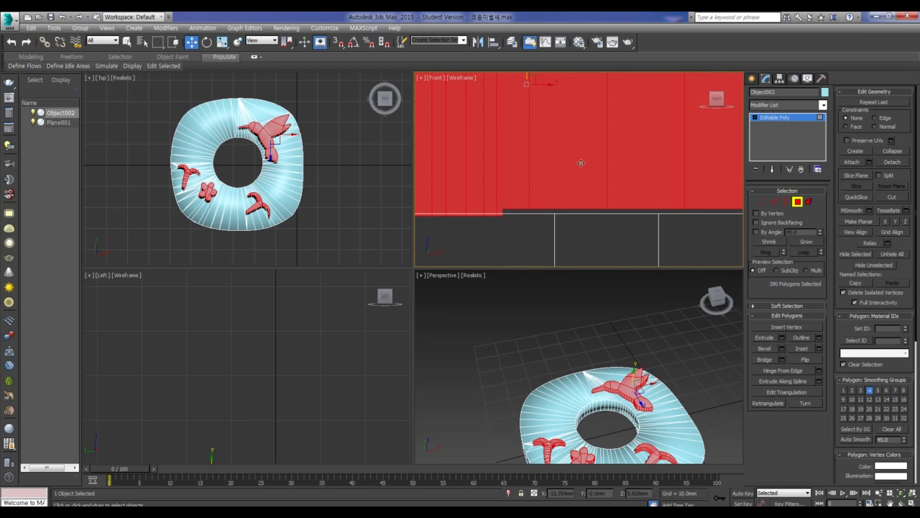
pyautogui.moveTo(529, 82); pyautogui.dragTo(528, 84)
pyautogui.moveTo(554, 205); pyautogui.dragTo(554, 214)
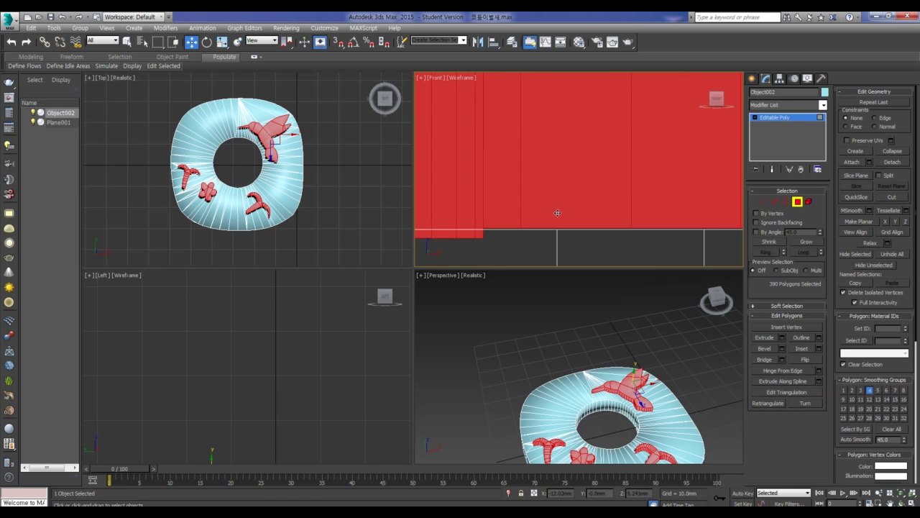
pyautogui.scroll(-3, 529, 225)
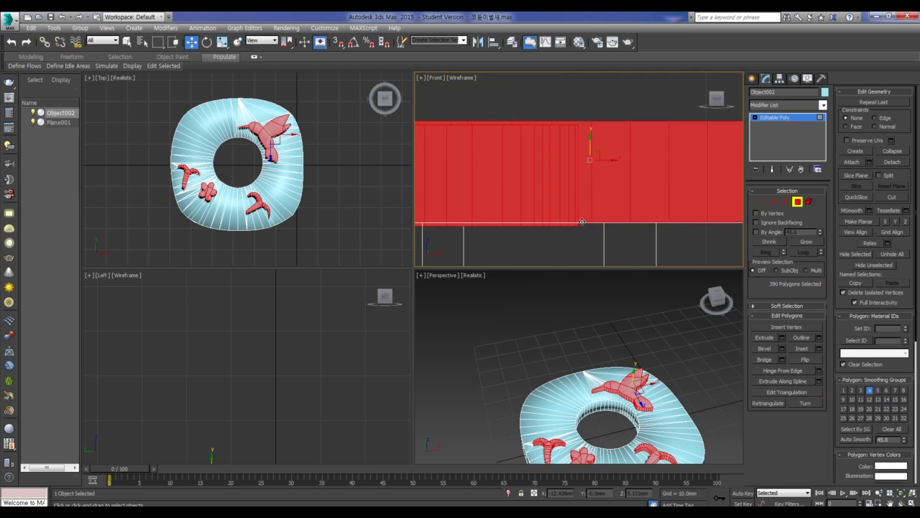
pyautogui.moveTo(585, 148); pyautogui.dragTo(654, 202, button='middle')
# - Check the placement in the side and perspective views, then raise the decorations off the ring
pyautogui.scroll(1, 651, 201)
pyautogui.scroll(2, 592, 200)
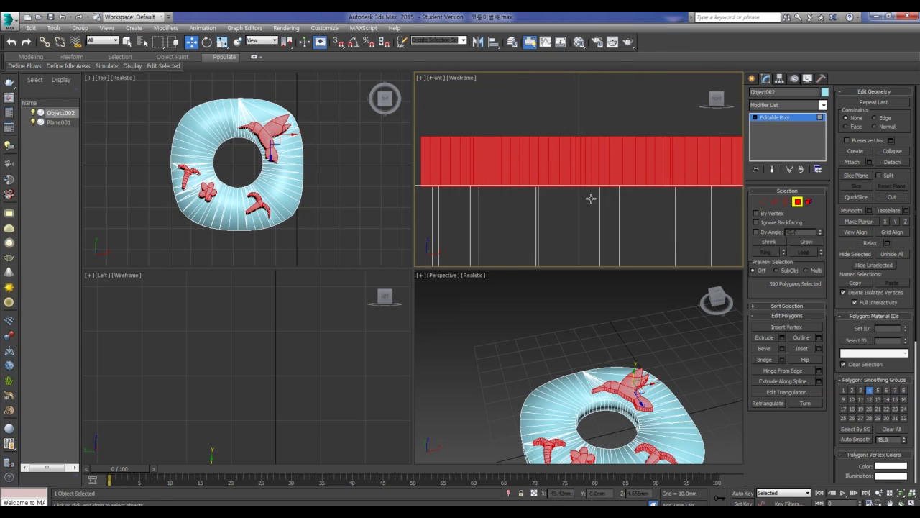
pyautogui.scroll(2, 577, 191)
pyautogui.scroll(-3, 582, 169)
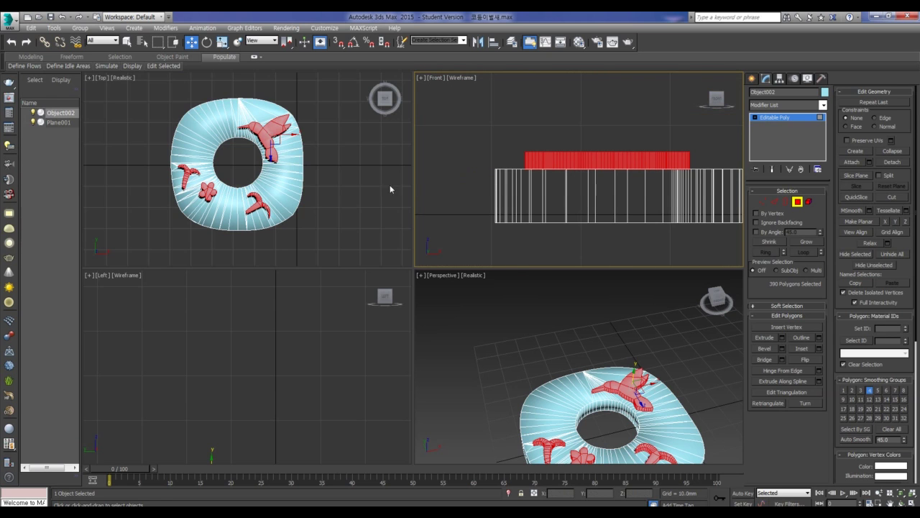
pyautogui.scroll(-3, 318, 409)
pyautogui.scroll(2, 315, 380)
pyautogui.scroll(1, 314, 379)
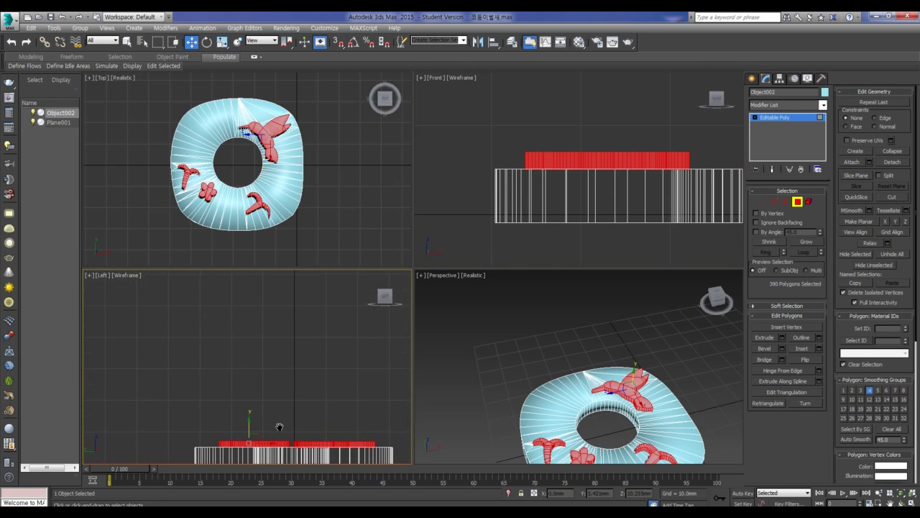
pyautogui.moveTo(277, 425); pyautogui.dragTo(245, 392, button='middle')
pyautogui.scroll(2, 246, 392)
pyautogui.scroll(2, 246, 392)
pyautogui.scroll(-2, 300, 372)
pyautogui.moveTo(674, 331); pyautogui.dragTo(632, 333, button='middle')
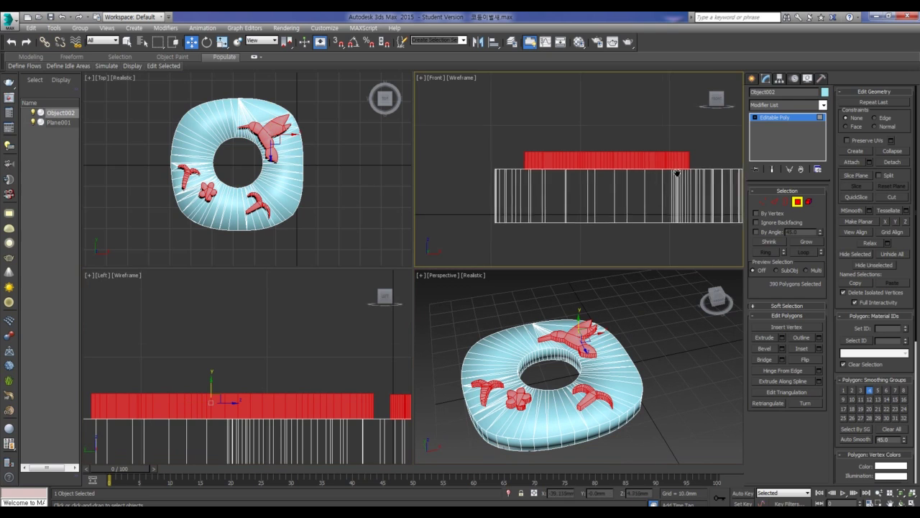
pyautogui.scroll(-2, 658, 169)
pyautogui.scroll(-2, 655, 157)
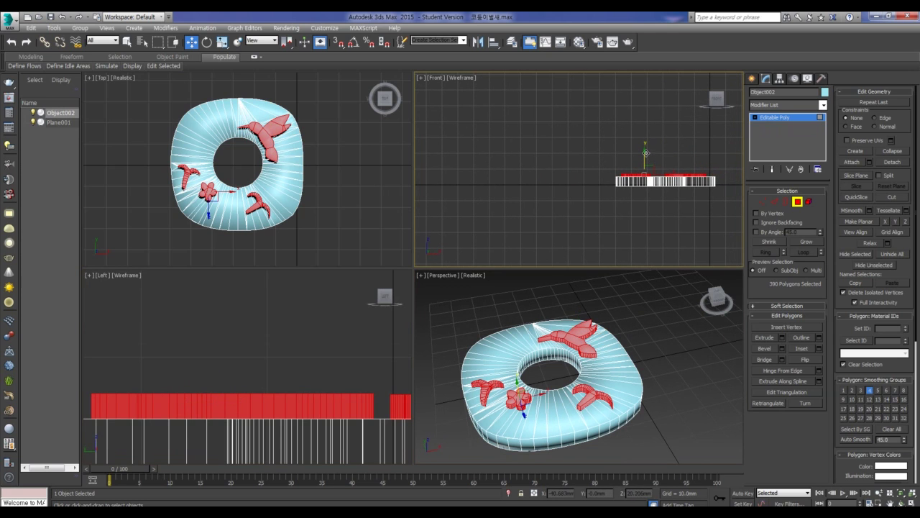
pyautogui.moveTo(645, 148); pyautogui.dragTo(645, 103)
# - Lift the decoration pieces above the ring, deselect them, and box-select the floating bird piece
pyautogui.moveTo(696, 152); pyautogui.dragTo(667, 163, button='middle')
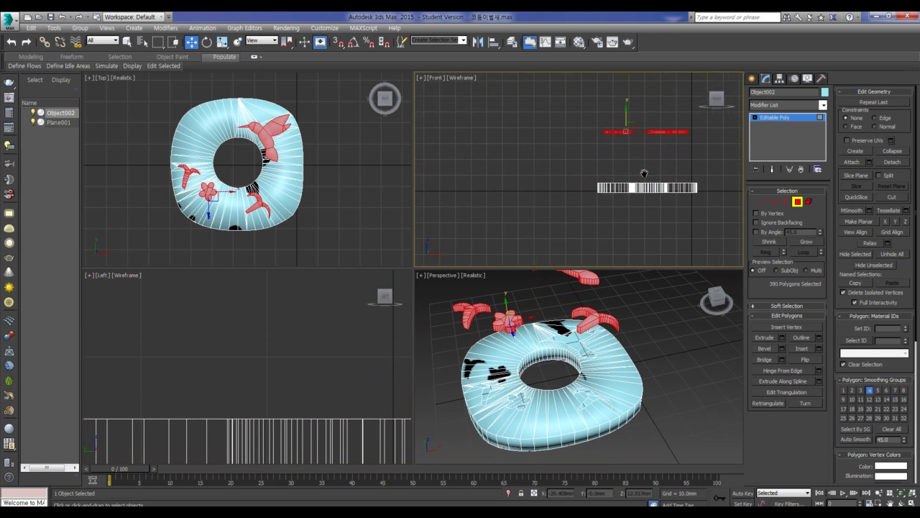
pyautogui.click(667, 164)
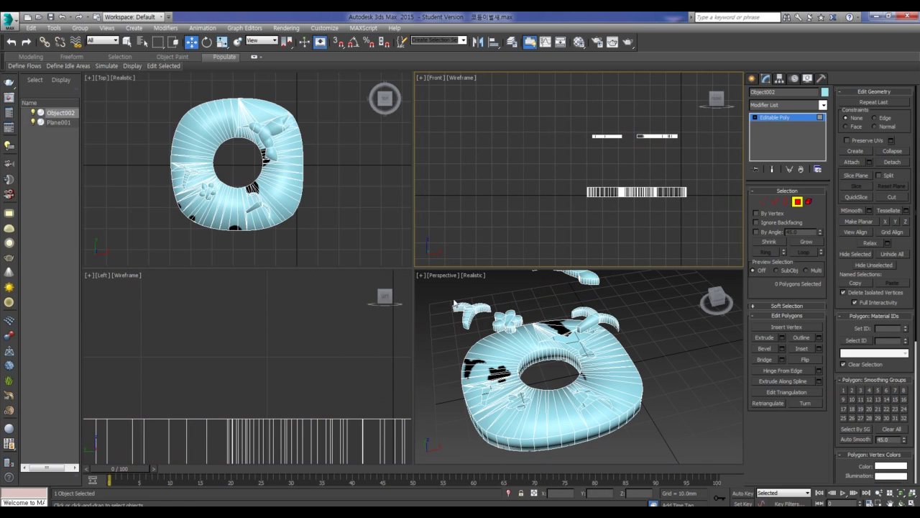
pyautogui.scroll(-5, 296, 373)
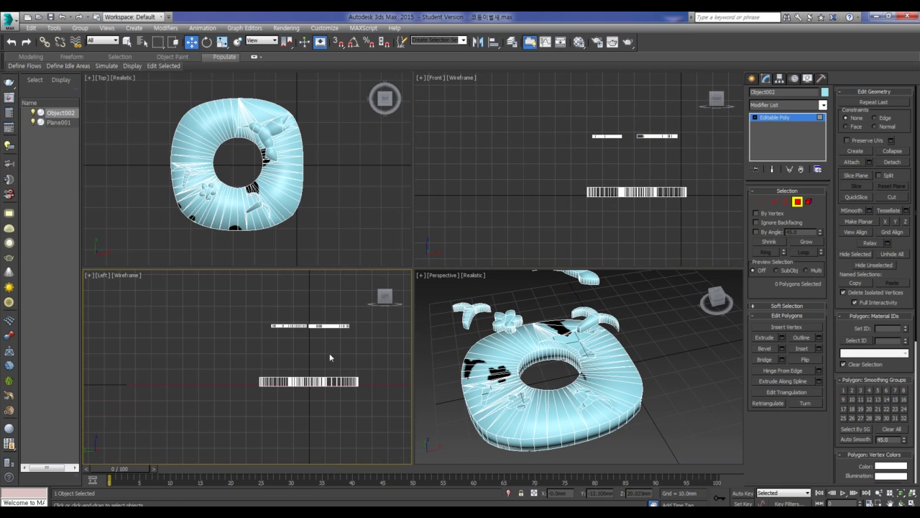
pyautogui.keyDown('alt'); pyautogui.moveTo(444, 318); pyautogui.dragTo(607, 327, button='middle'); pyautogui.keyUp('alt')
pyautogui.moveTo(608, 327); pyautogui.dragTo(501, 278)
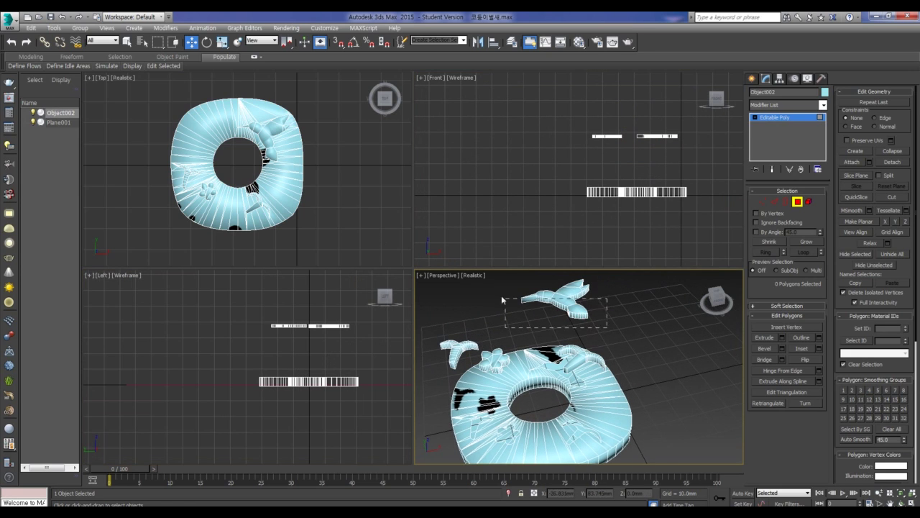
# - Lower the selected bird onto the ring in the Front view, correcting its height in small nudges
pyautogui.rightClick(678, 132)
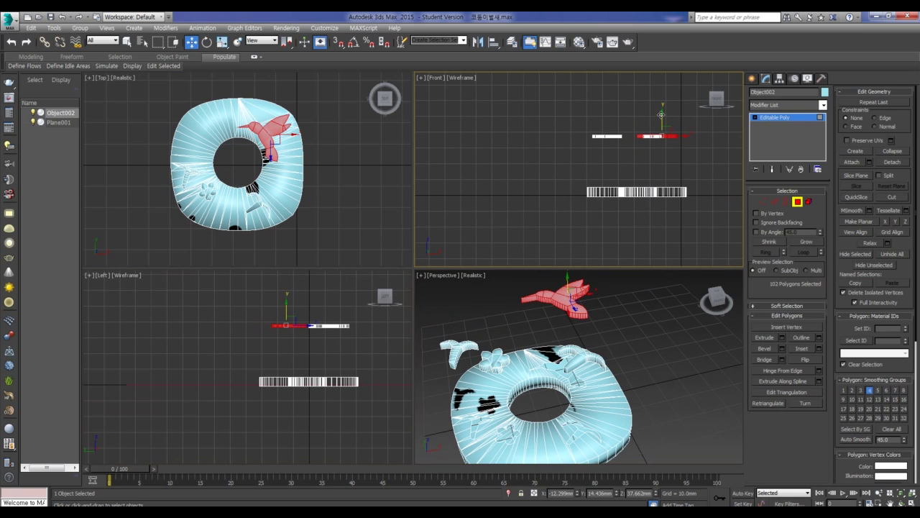
pyautogui.moveTo(660, 115); pyautogui.dragTo(662, 168)
pyautogui.scroll(3, 674, 190)
pyautogui.scroll(3, 673, 190)
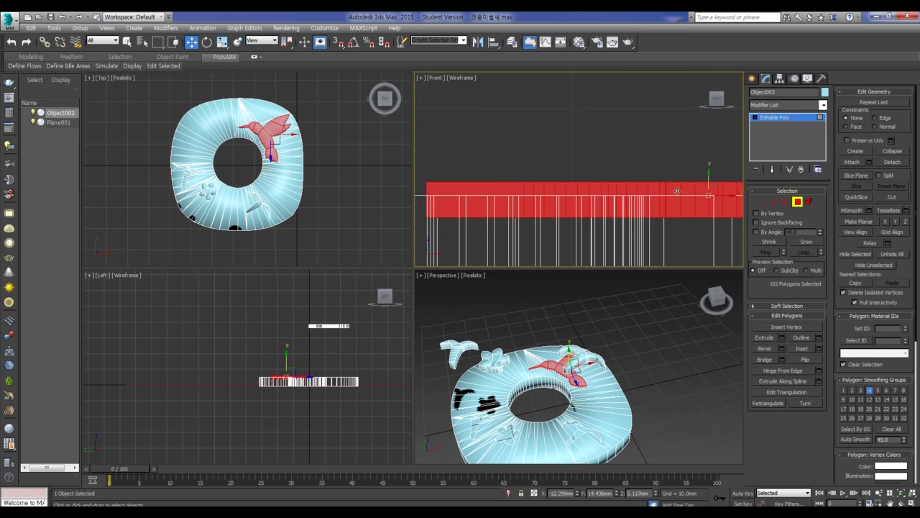
pyautogui.moveTo(709, 178); pyautogui.dragTo(712, 158)
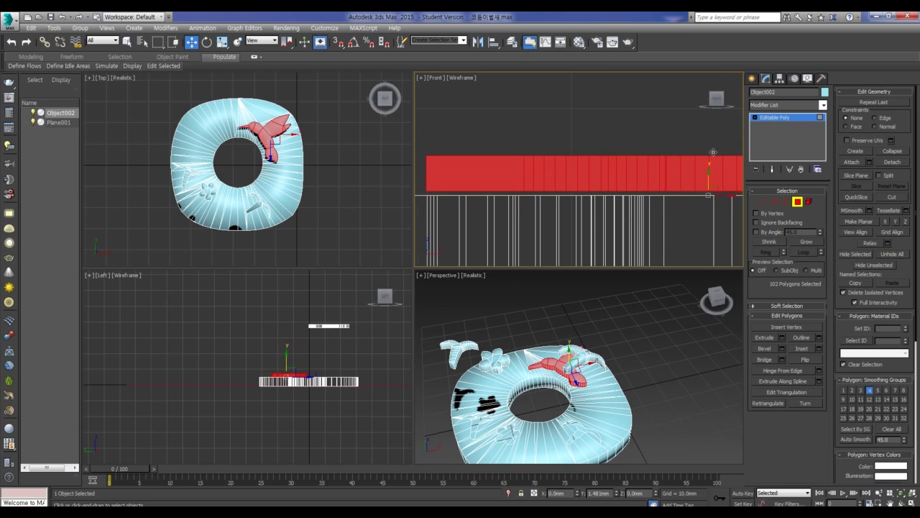
pyautogui.scroll(2, 692, 184)
pyautogui.scroll(2, 695, 187)
pyautogui.scroll(1, 693, 189)
pyautogui.moveTo(648, 131); pyautogui.dragTo(650, 133)
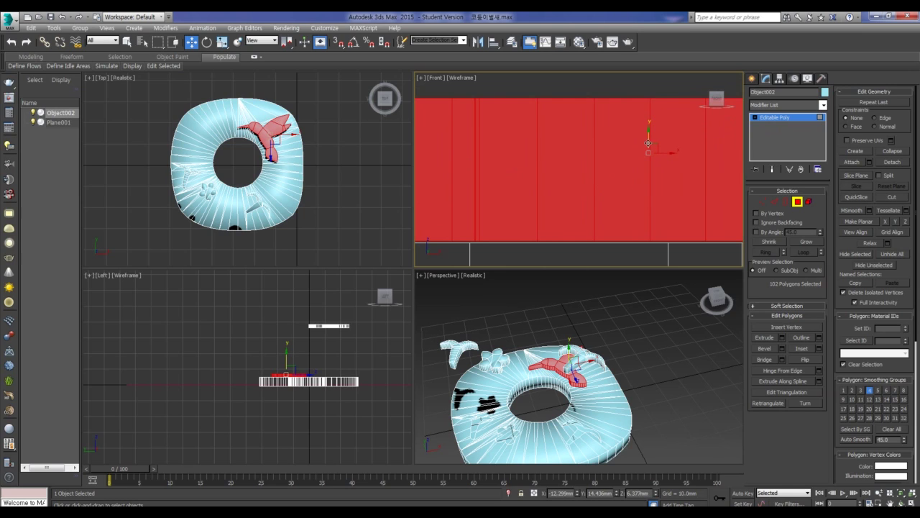
pyautogui.moveTo(647, 134); pyautogui.dragTo(647, 137)
# - Fine-tune the bird's height and shift it into place on the ring, then select the small curved piece
pyautogui.scroll(1, 585, 222)
pyautogui.scroll(1, 592, 205)
pyautogui.scroll(1, 593, 204)
pyautogui.scroll(1, 595, 202)
pyautogui.scroll(-1, 600, 201)
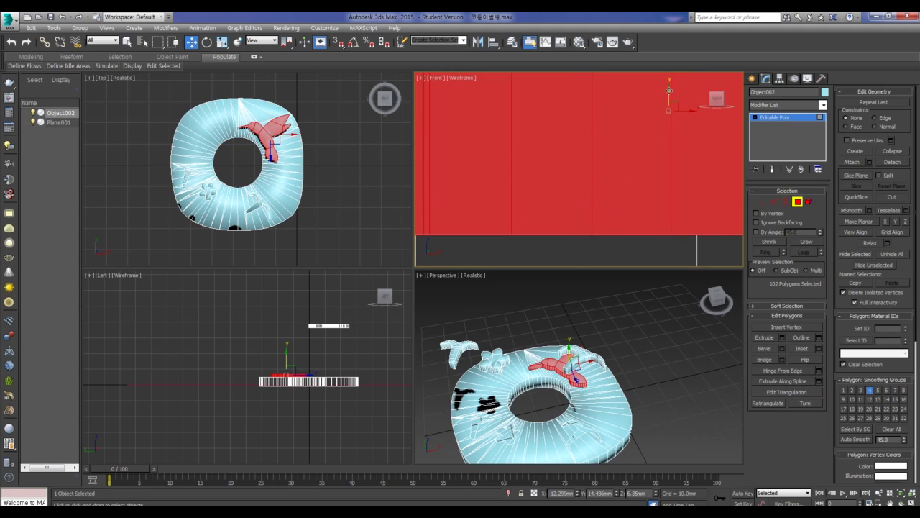
pyautogui.scroll(1, 630, 217)
pyautogui.scroll(1, 630, 217)
pyautogui.scroll(-1, 641, 161)
pyautogui.scroll(1, 640, 161)
pyautogui.scroll(-1, 640, 161)
pyautogui.scroll(-1, 641, 161)
pyautogui.scroll(1, 612, 213)
pyautogui.scroll(-1, 612, 214)
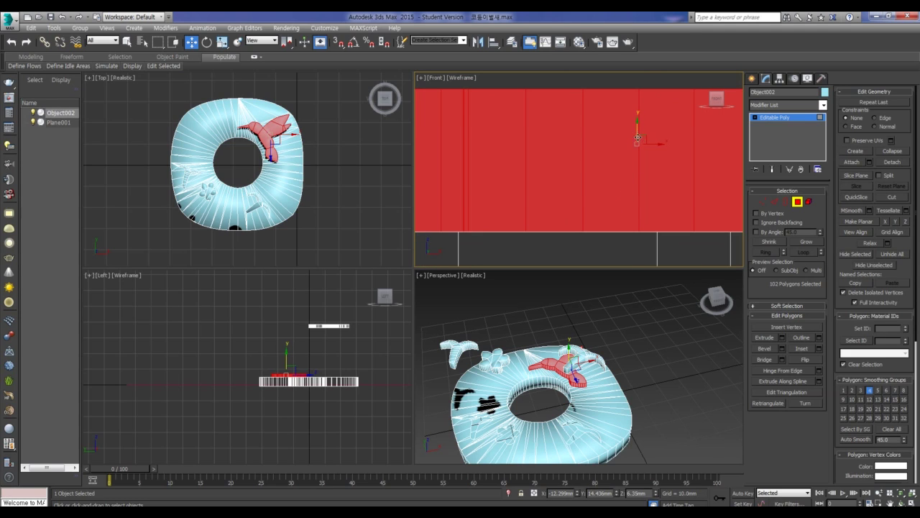
pyautogui.moveTo(637, 126); pyautogui.dragTo(638, 126)
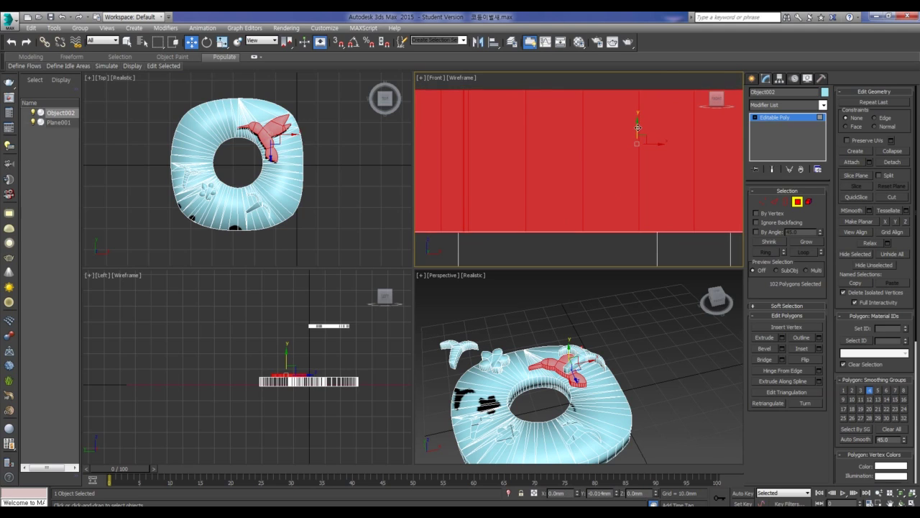
pyautogui.moveTo(637, 126); pyautogui.dragTo(605, 216)
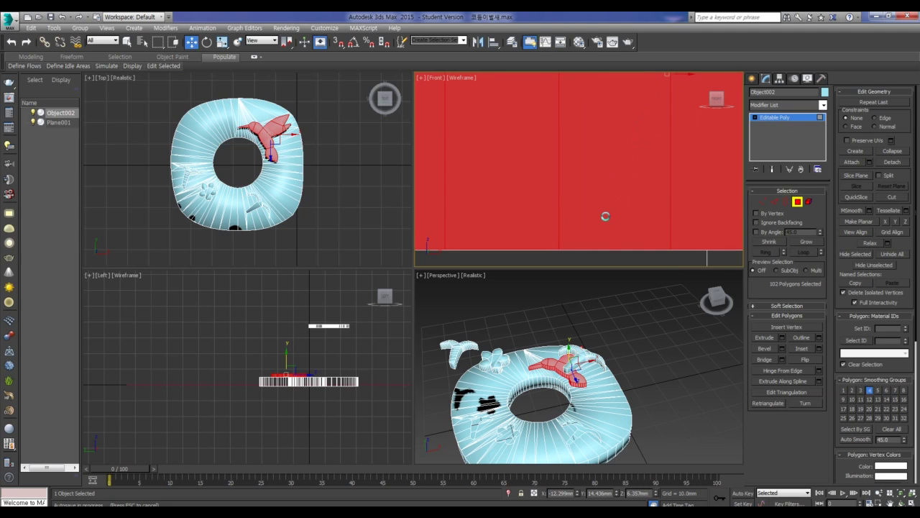
pyautogui.scroll(2, 605, 216)
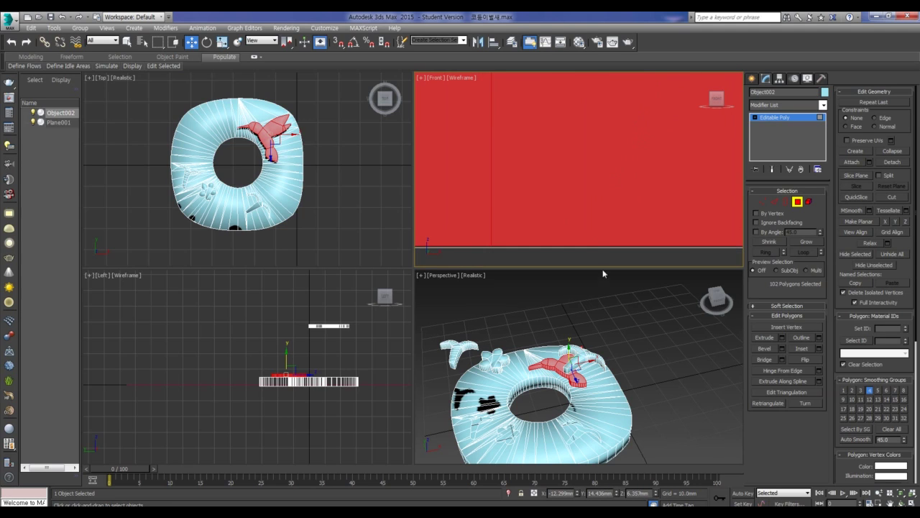
pyautogui.scroll(-3, 614, 233)
pyautogui.scroll(-2, 626, 212)
pyautogui.scroll(-2, 606, 180)
pyautogui.moveTo(583, 149); pyautogui.dragTo(577, 170, button='middle')
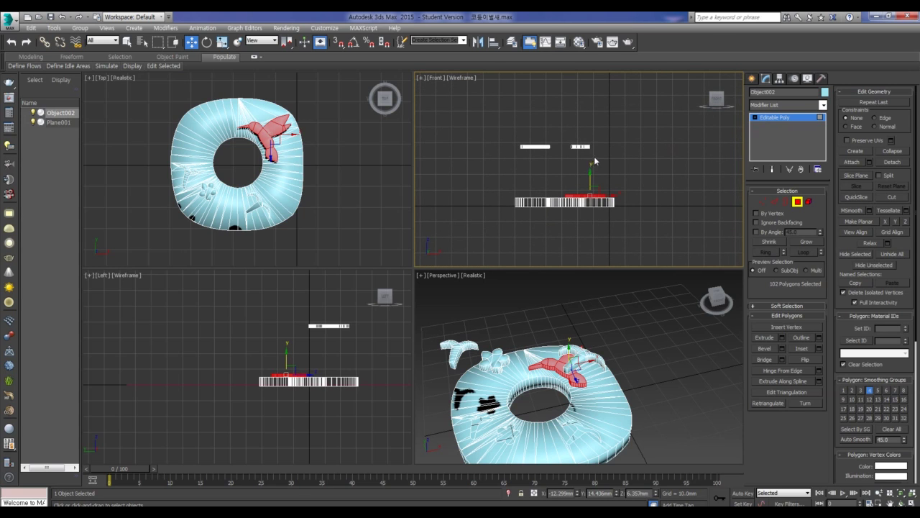
pyautogui.moveTo(602, 151); pyautogui.dragTo(567, 134)
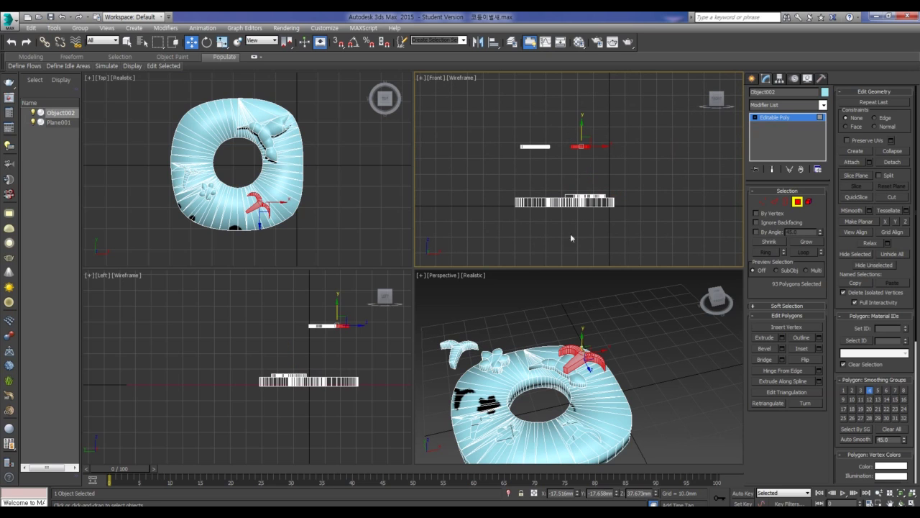
# - Drag the small curved piece down along Y in two moves until it rests on the ring's top
pyautogui.moveTo(583, 124); pyautogui.dragTo(583, 177)
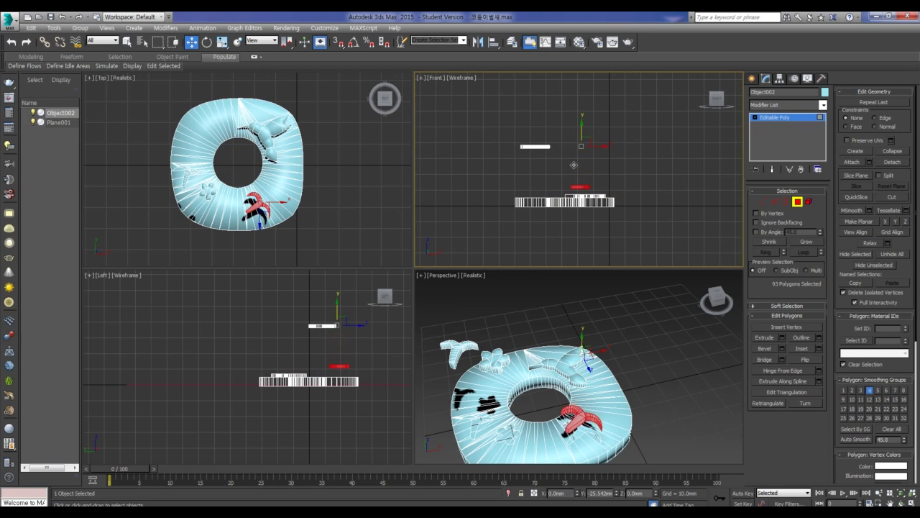
pyautogui.scroll(4, 588, 217)
pyautogui.scroll(2, 588, 217)
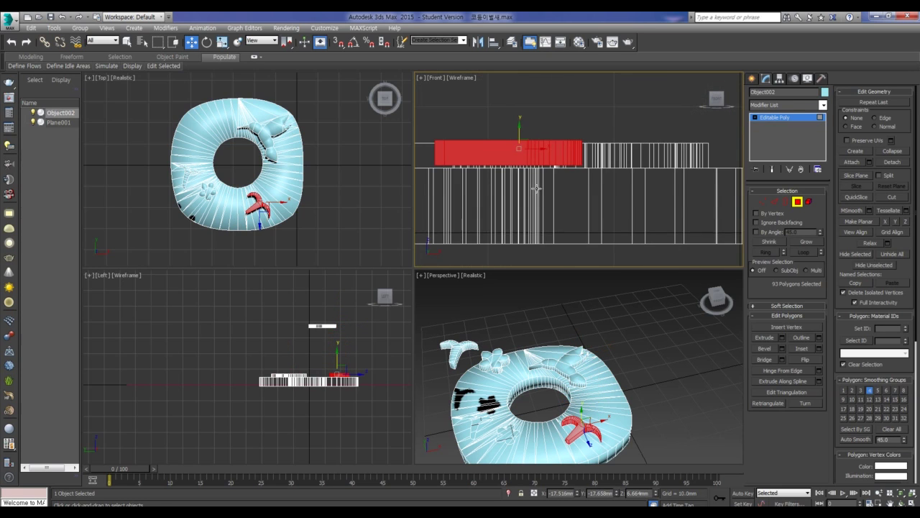
pyautogui.scroll(2, 588, 217)
pyautogui.scroll(2, 627, 138)
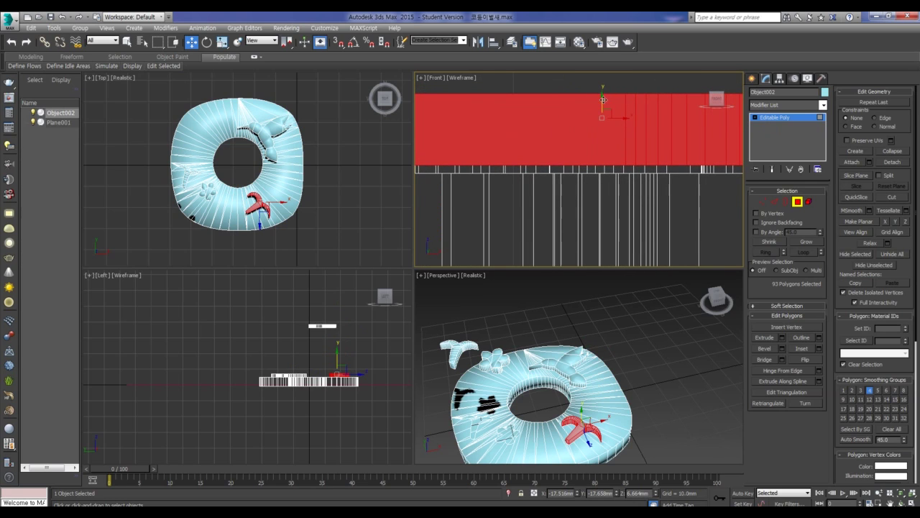
pyautogui.moveTo(601, 99); pyautogui.dragTo(601, 106)
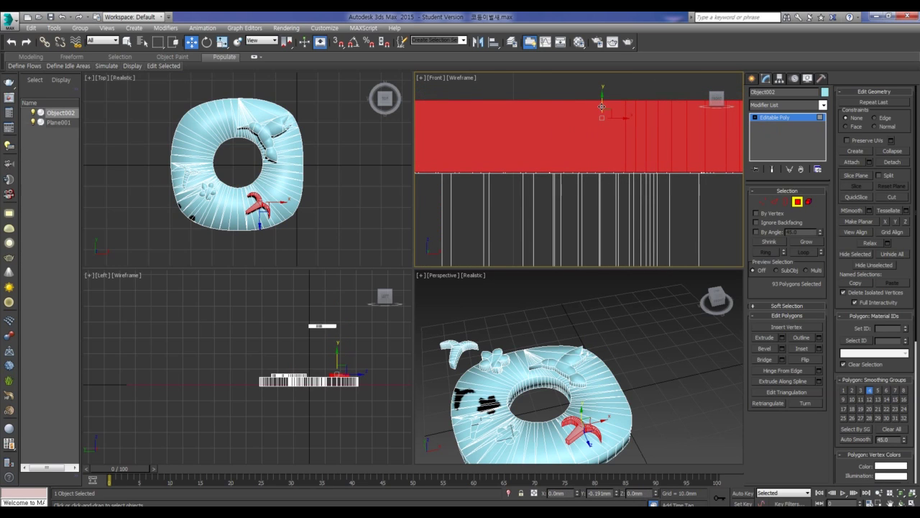
pyautogui.scroll(2, 587, 178)
pyautogui.scroll(2, 587, 180)
pyautogui.scroll(2, 589, 180)
pyautogui.moveTo(604, 127)
pyautogui.mouseDown(button='middle')
pyautogui.moveTo(593, 176)
pyautogui.moveTo(608, 188)
pyautogui.mouseUp(button='middle')
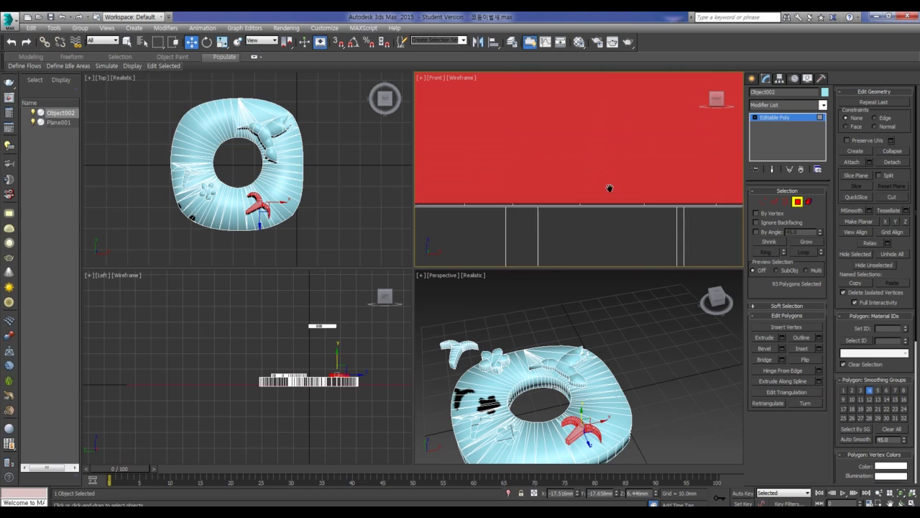
pyautogui.moveTo(615, 143); pyautogui.dragTo(603, 198, button='middle')
pyautogui.moveTo(611, 147); pyautogui.dragTo(607, 193, button='middle')
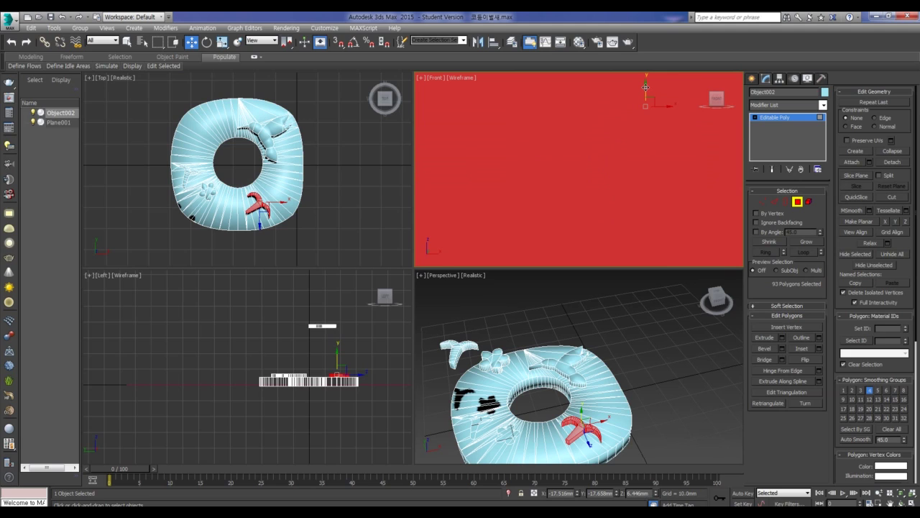
pyautogui.click(645, 87)
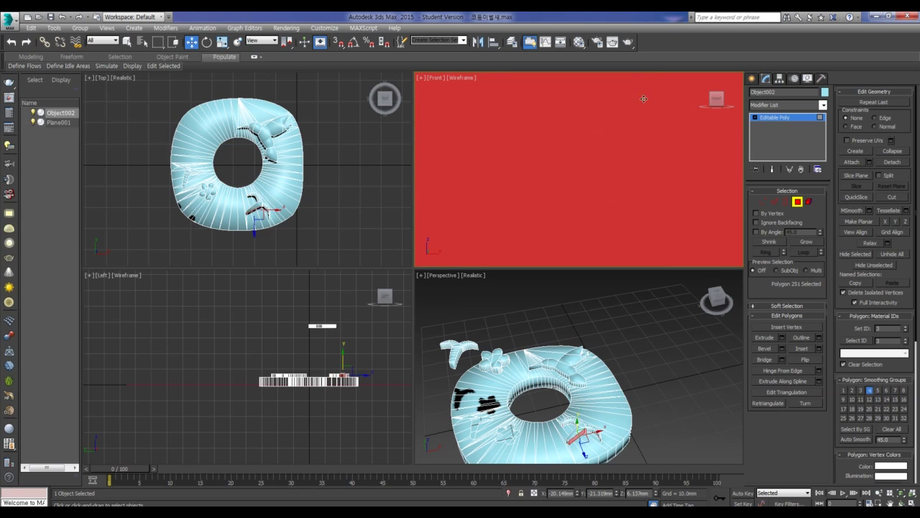
pyautogui.scroll(2, 601, 238)
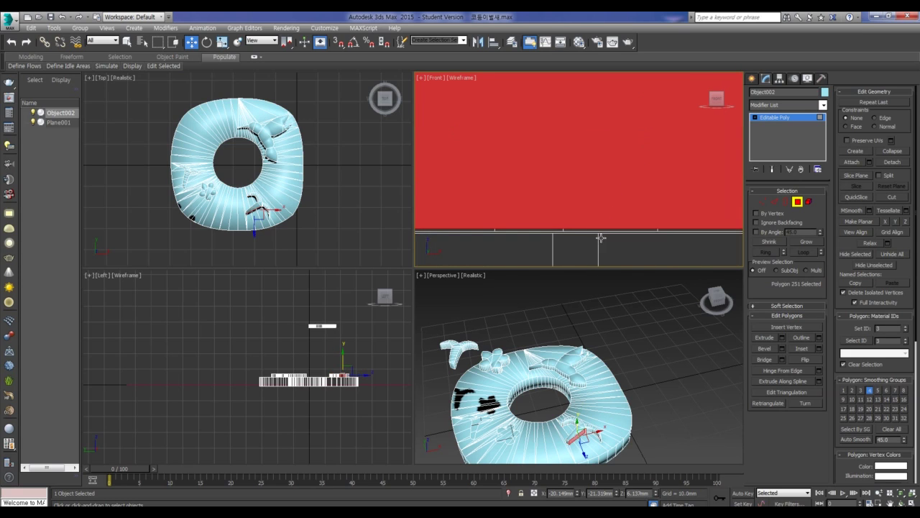
pyautogui.scroll(1, 598, 233)
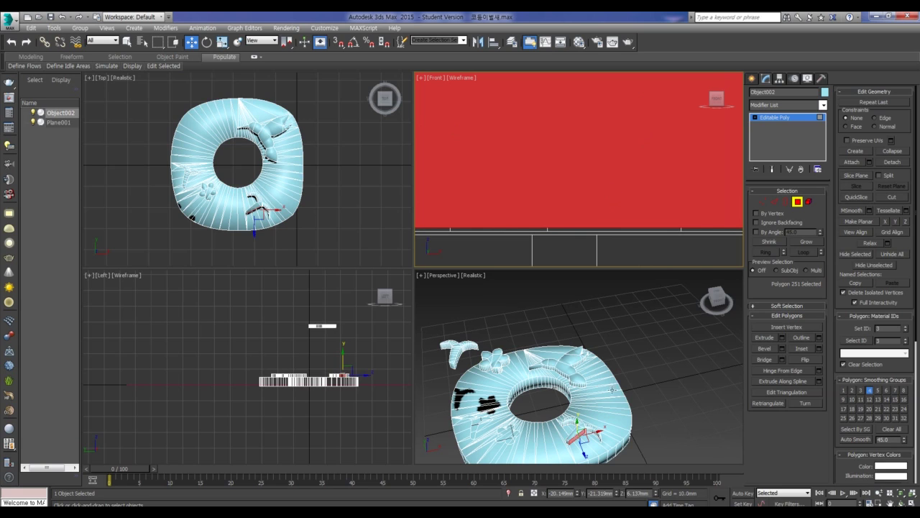
pyautogui.scroll(-2, 610, 159)
pyautogui.scroll(-2, 610, 158)
pyautogui.scroll(-1, 611, 155)
pyautogui.scroll(-1, 612, 151)
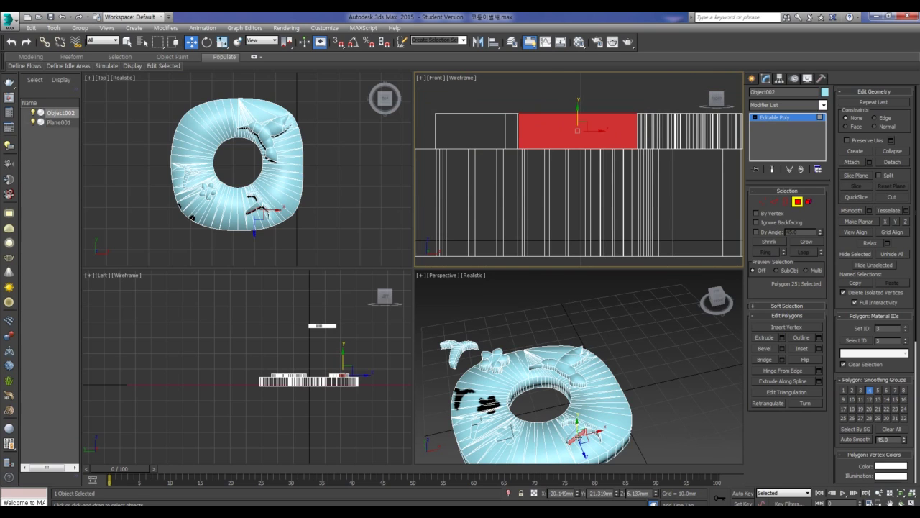
pyautogui.scroll(3, 586, 427)
pyautogui.scroll(3, 587, 427)
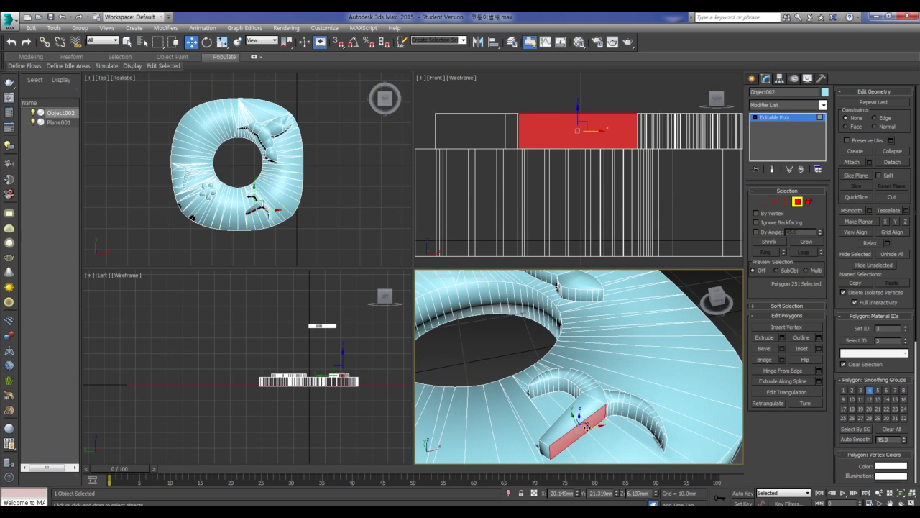
# - Double-click a claw polygon to select the curved piece's element and check it in the Front and Perspective views
pyautogui.doubleClick(586, 427)
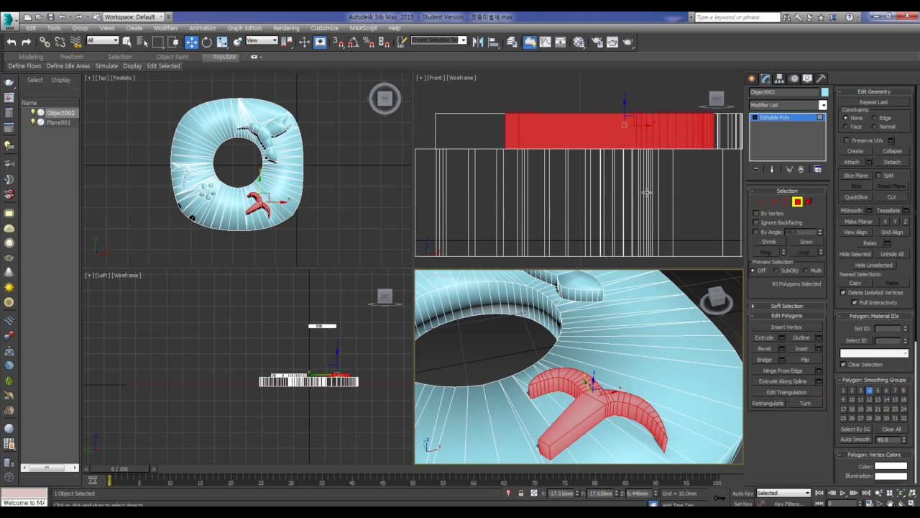
pyautogui.scroll(3, 620, 172)
pyautogui.scroll(2, 624, 167)
pyautogui.moveTo(651, 120); pyautogui.dragTo(626, 189, button='middle')
pyautogui.scroll(4, 593, 184)
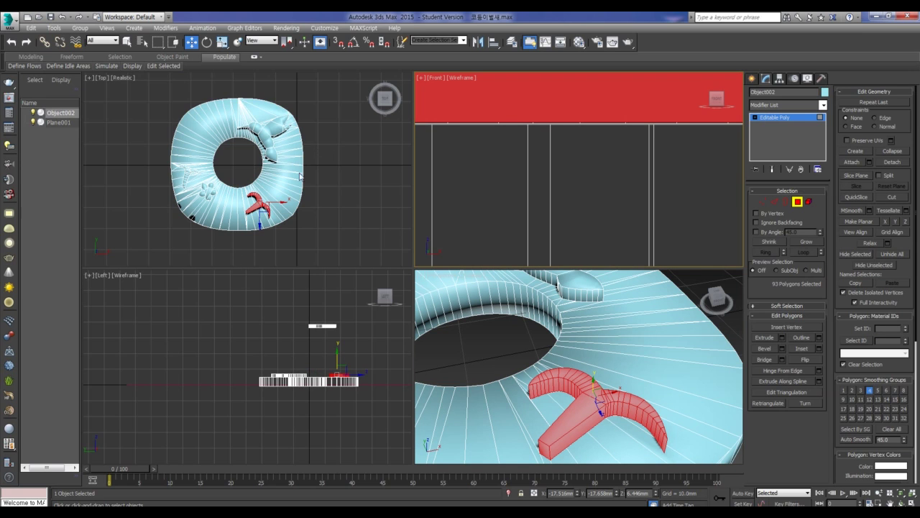
pyautogui.scroll(-2, 623, 130)
pyautogui.scroll(-4, 623, 129)
pyautogui.scroll(-2, 618, 128)
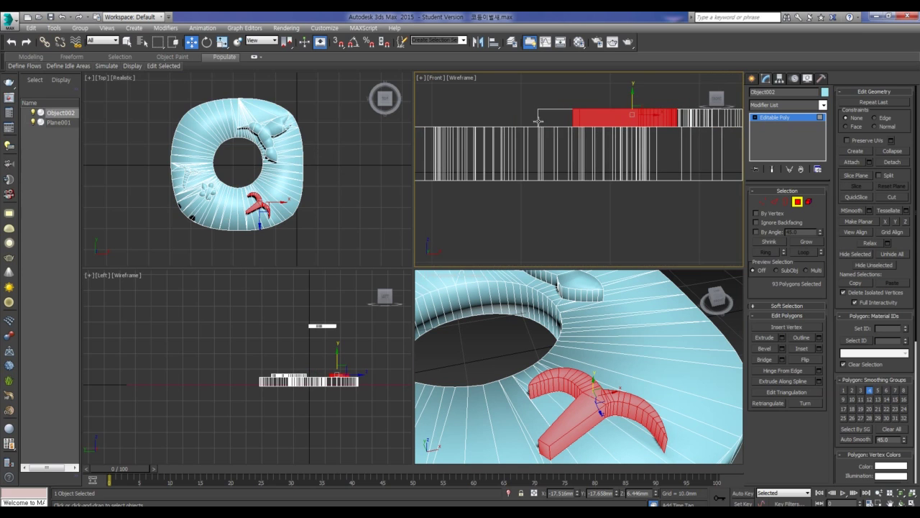
pyautogui.moveTo(611, 119); pyautogui.dragTo(607, 201, button='middle')
pyautogui.scroll(-3, 575, 137)
pyautogui.scroll(-2, 719, 309)
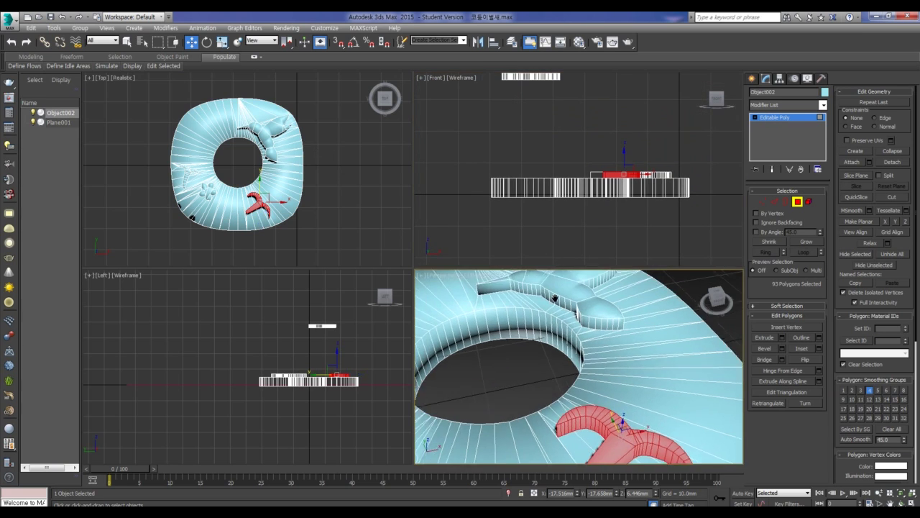
pyautogui.scroll(-3, 718, 309)
pyautogui.keyDown('alt'); pyautogui.moveTo(607, 314); pyautogui.dragTo(590, 355, button='middle'); pyautogui.keyUp('alt')
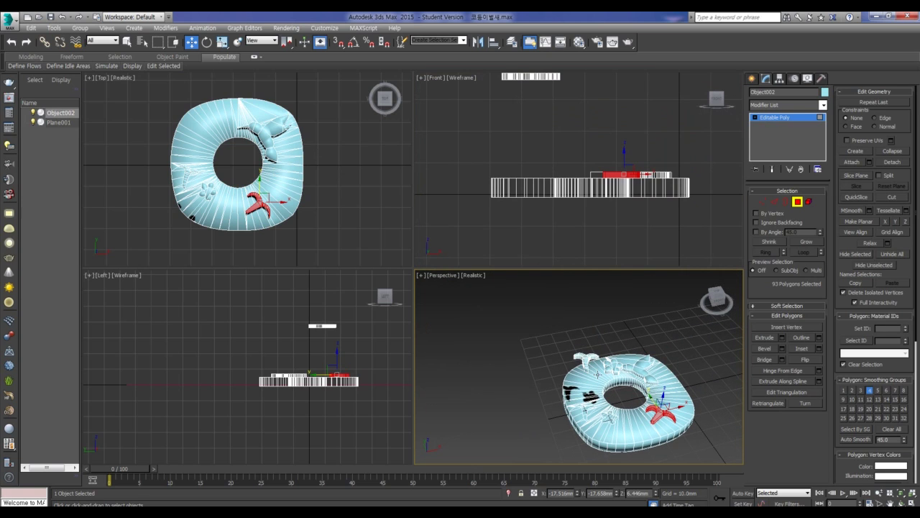
# - Box-select the decoration on the ring's left side and drop stray polygons in the Left view
pyautogui.click(595, 367)
pyautogui.click(575, 338)
pyautogui.click(595, 366)
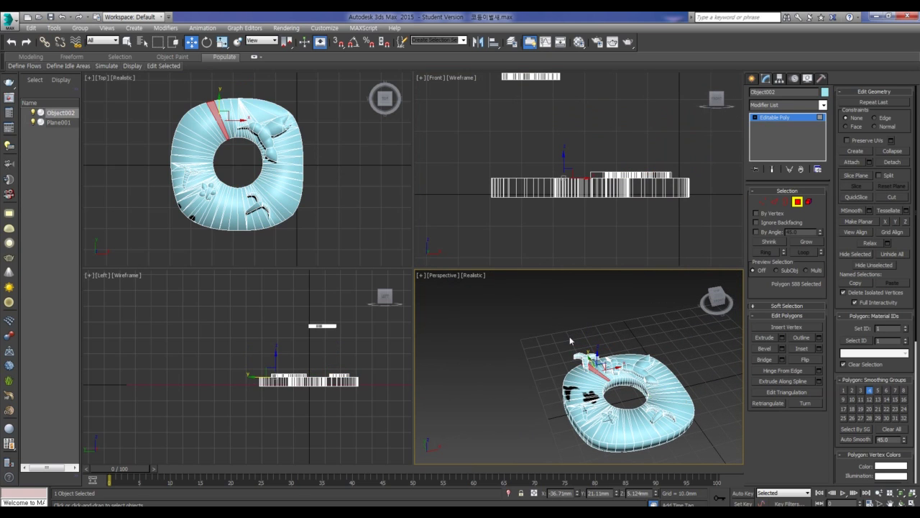
pyautogui.moveTo(556, 337); pyautogui.dragTo(600, 381)
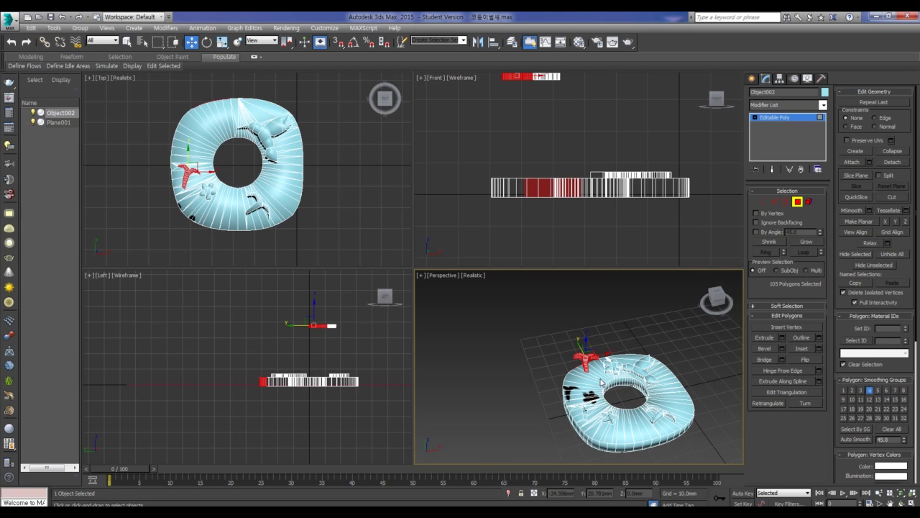
pyautogui.rightClick(275, 400)
pyautogui.keyDown('alt'); pyautogui.moveTo(276, 400); pyautogui.dragTo(219, 374); pyautogui.keyUp('alt')
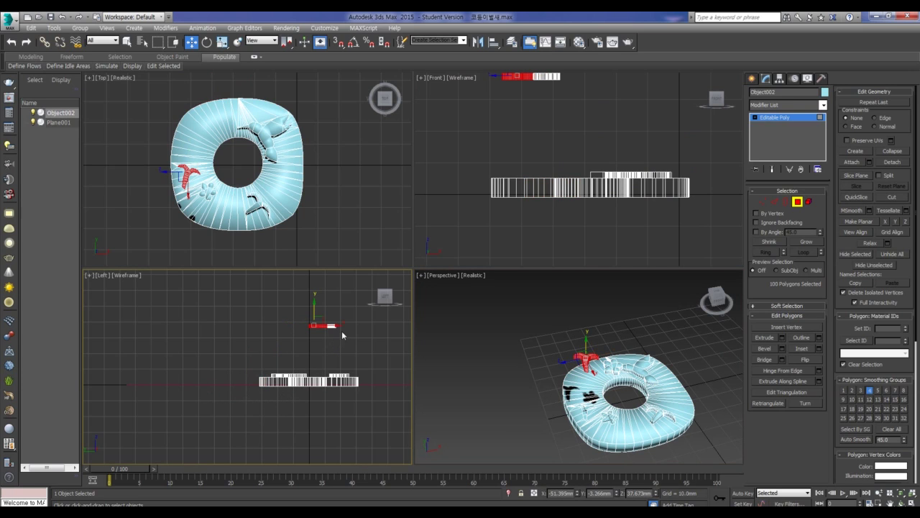
# - Inspect the selected left decoration in perspective, then lower it down to the ring's level
pyautogui.scroll(5, 600, 362)
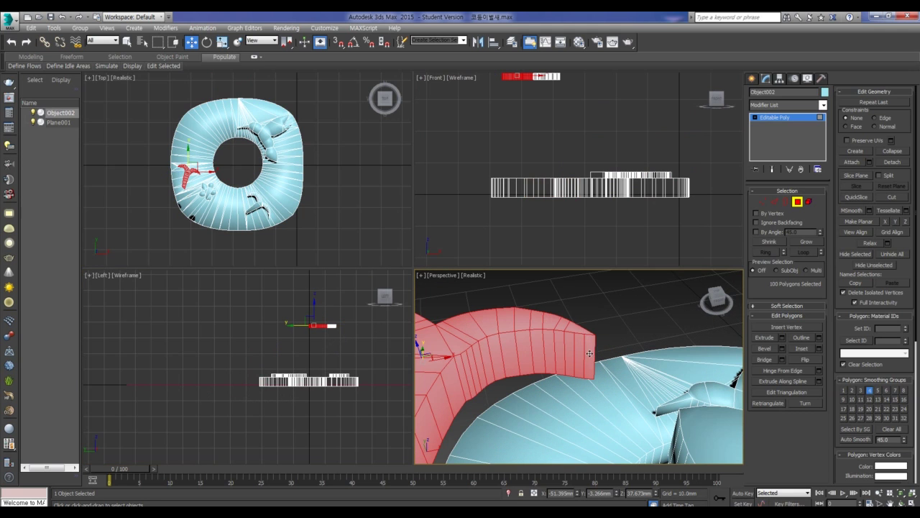
pyautogui.scroll(-5, 542, 367)
pyautogui.moveTo(542, 367)
pyautogui.keyDown('alt'); pyautogui.mouseDown(button='middle')
pyautogui.moveTo(576, 309)
pyautogui.moveTo(630, 316)
pyautogui.moveTo(577, 386)
pyautogui.mouseUp(button='middle'); pyautogui.keyUp('alt')
pyautogui.scroll(4, 577, 386)
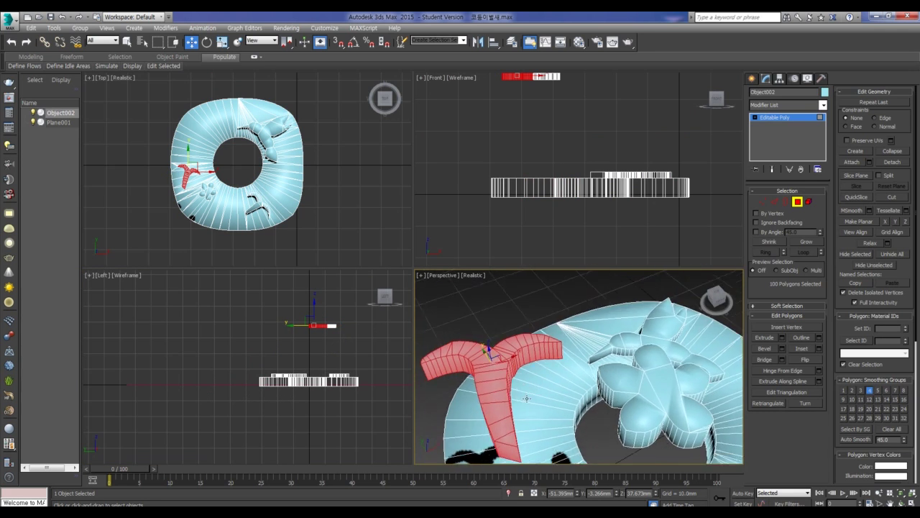
pyautogui.scroll(-3, 577, 386)
pyautogui.scroll(-3, 586, 327)
pyautogui.keyDown('alt'); pyautogui.moveTo(586, 327); pyautogui.dragTo(598, 338, button='middle'); pyautogui.keyUp('alt')
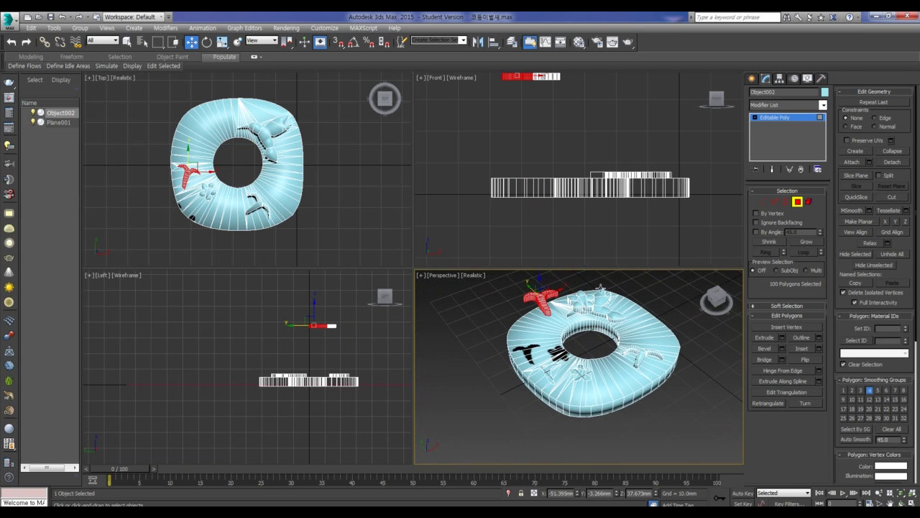
pyautogui.scroll(-2, 587, 211)
pyautogui.moveTo(543, 107); pyautogui.dragTo(544, 194)
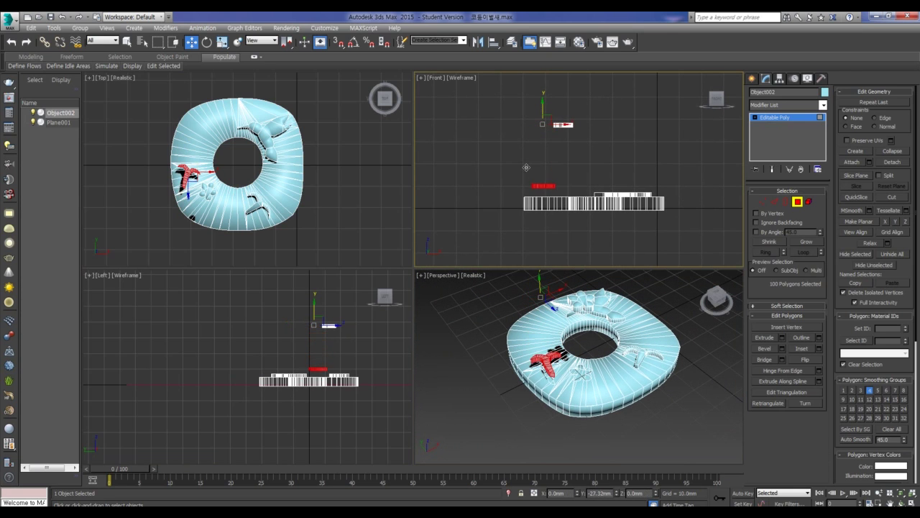
# - Nudge the left-side decoration up slightly by hand to fine-tune its height on the ring
pyautogui.scroll(2, 544, 194)
pyautogui.scroll(3, 544, 194)
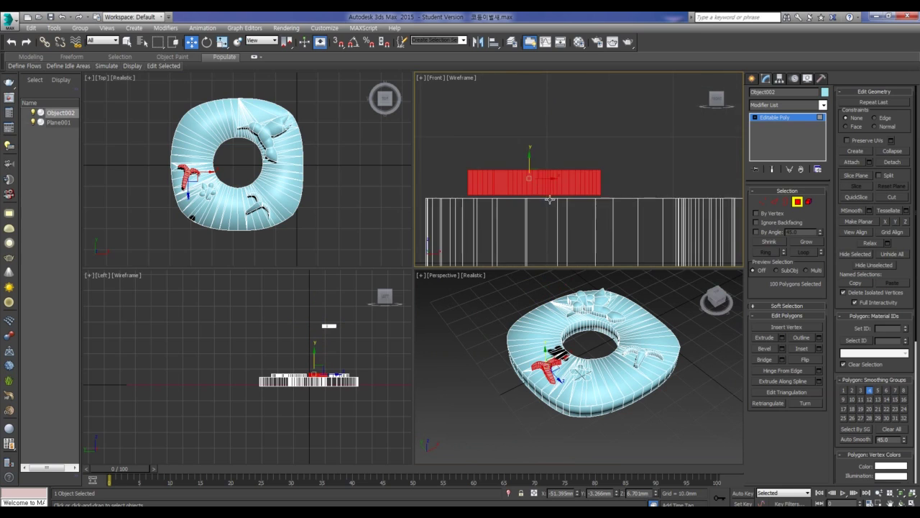
pyautogui.scroll(1, 551, 195)
pyautogui.scroll(1, 521, 153)
pyautogui.scroll(1, 525, 149)
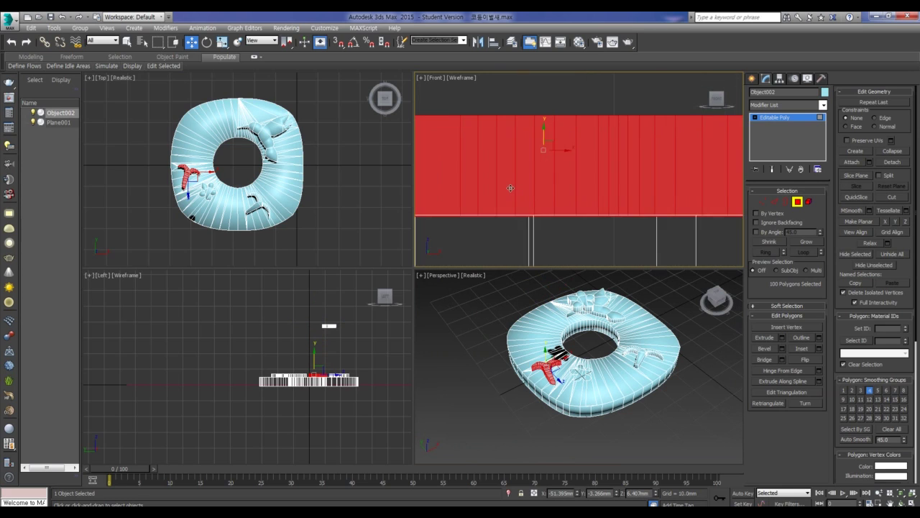
pyautogui.scroll(1, 544, 140)
pyautogui.scroll(1, 557, 129)
pyautogui.moveTo(569, 84); pyautogui.dragTo(570, 82)
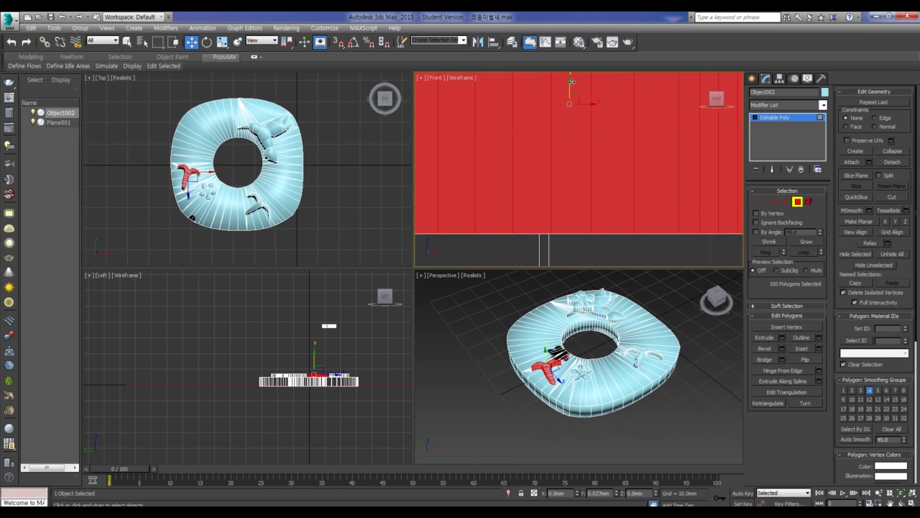
pyautogui.moveTo(572, 82); pyautogui.dragTo(572, 81)
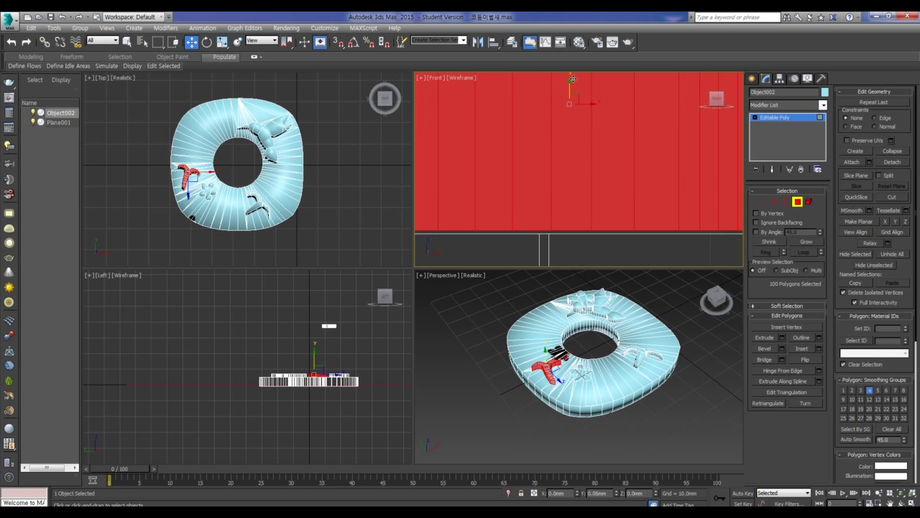
pyautogui.moveTo(573, 81); pyautogui.dragTo(572, 80)
pyautogui.scroll(2, 542, 214)
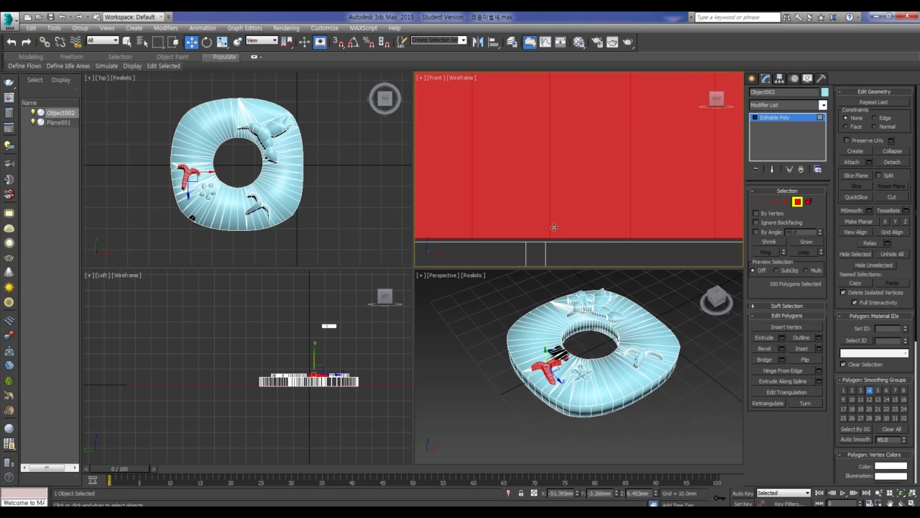
pyautogui.scroll(-2, 559, 236)
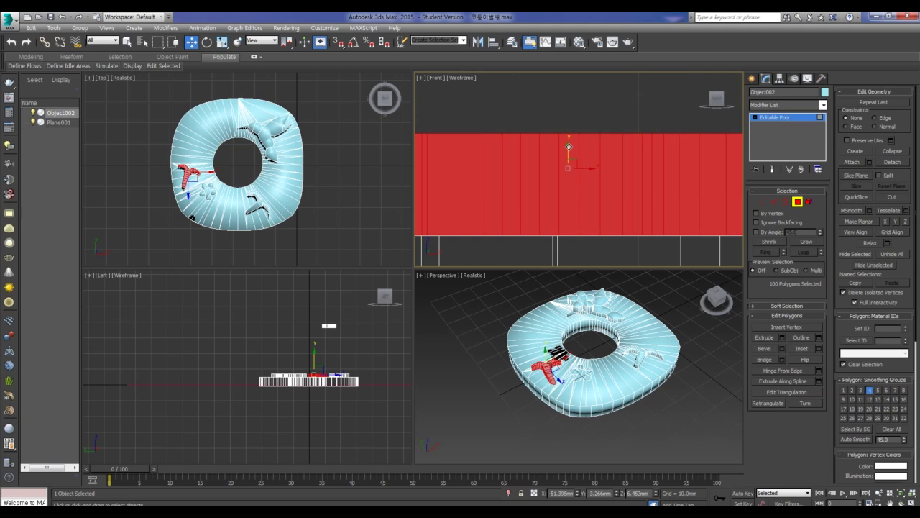
pyautogui.scroll(2, 555, 239)
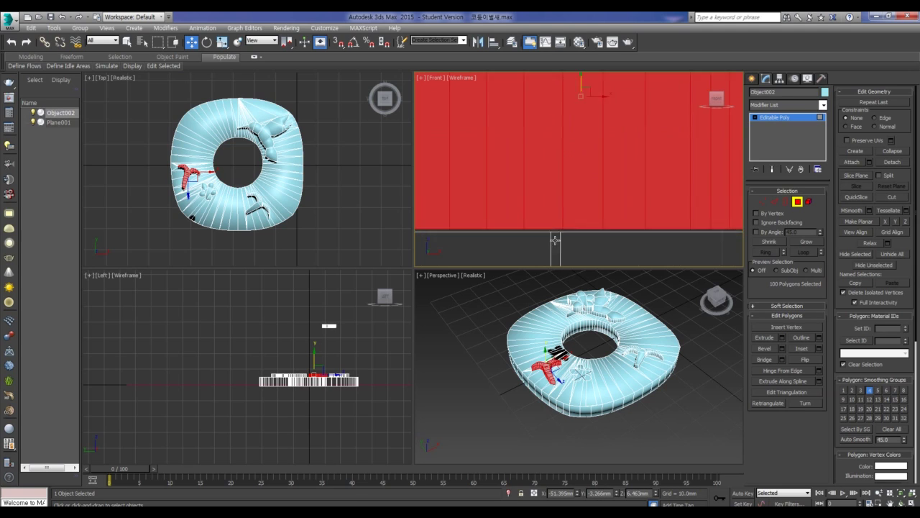
pyautogui.scroll(2, 555, 240)
# - In Offset mode, apply Y offsets of -0.1, +0.1 and -0.05 mm to the decoration
pyautogui.click(534, 493)
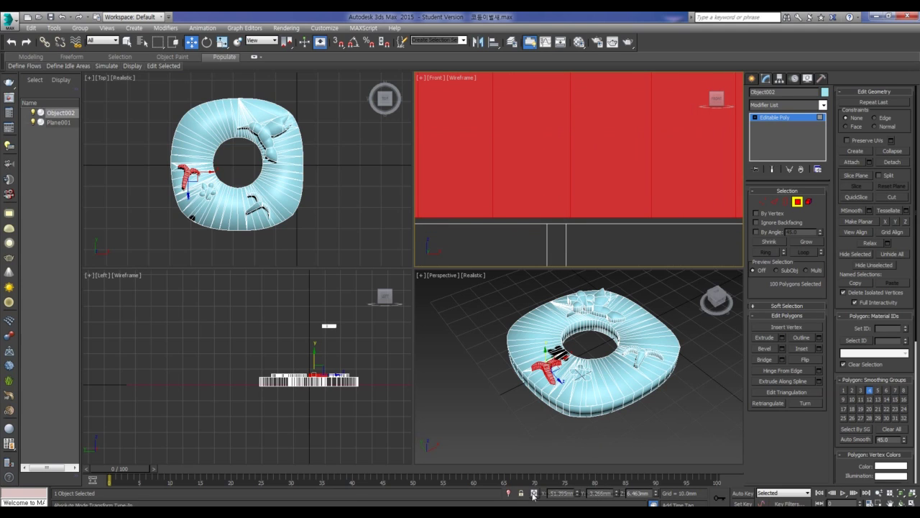
pyautogui.moveTo(645, 166); pyautogui.dragTo(601, 221, button='middle')
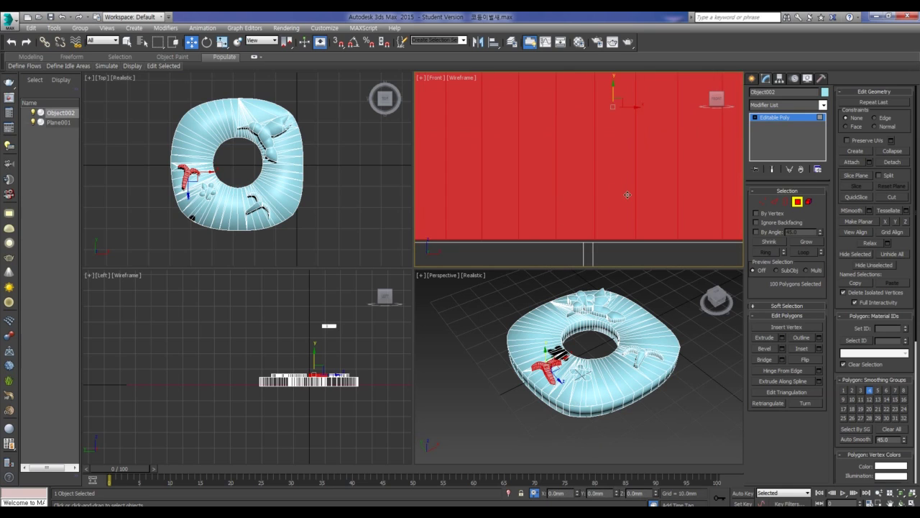
pyautogui.moveTo(600, 221); pyautogui.dragTo(622, 187, button='middle')
pyautogui.doubleClick(607, 493)
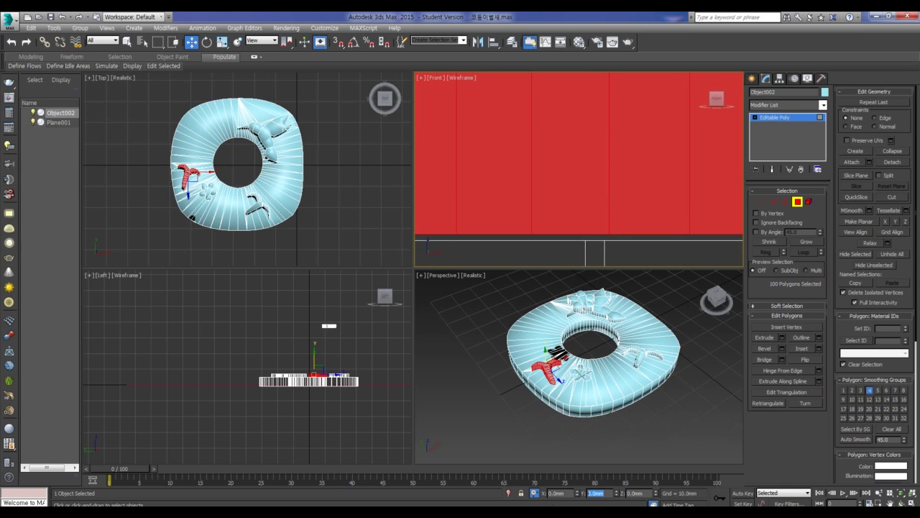
pyautogui.write('-0.1')
pyautogui.press('Return')
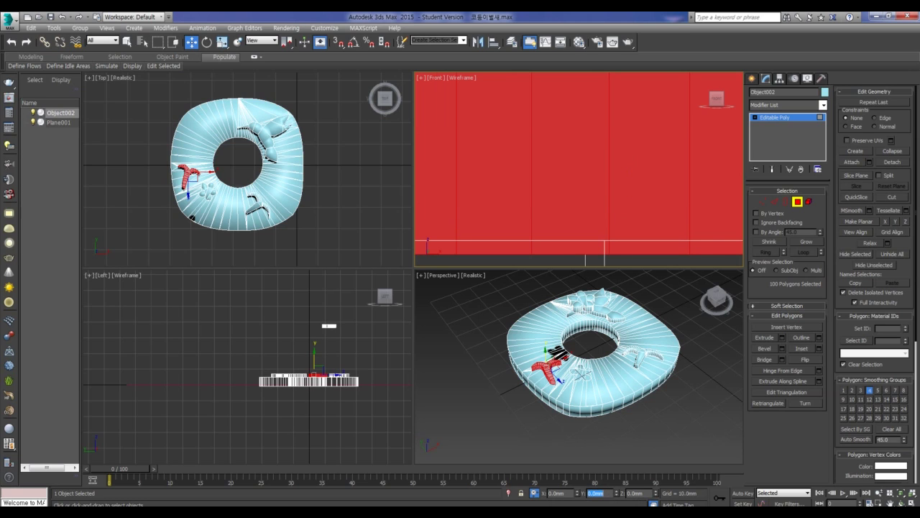
pyautogui.write('0.1')
pyautogui.press('Return')
pyautogui.write('-0')
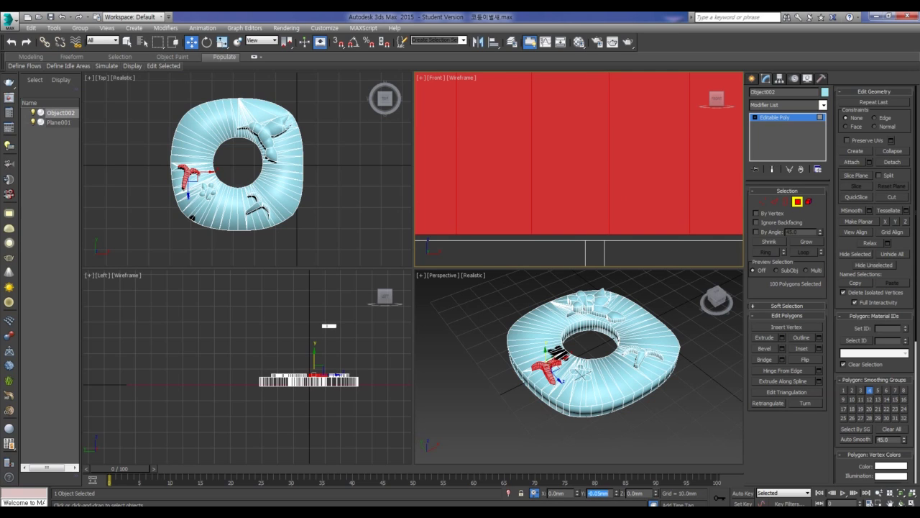
pyautogui.press('Return')
# - Apply Y offsets of +0.05, then -0.01 twice, to settle the decoration onto the surface
pyautogui.write('0')
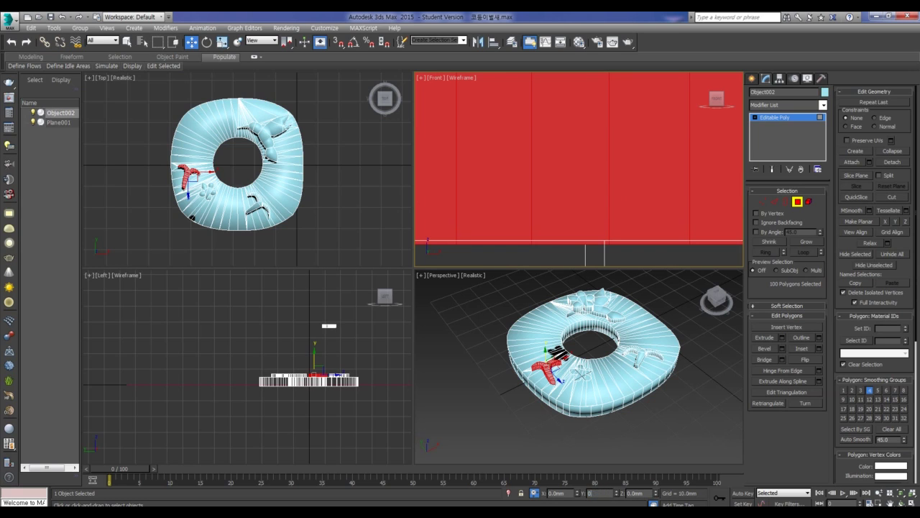
pyautogui.press('Return')
pyautogui.write('-')
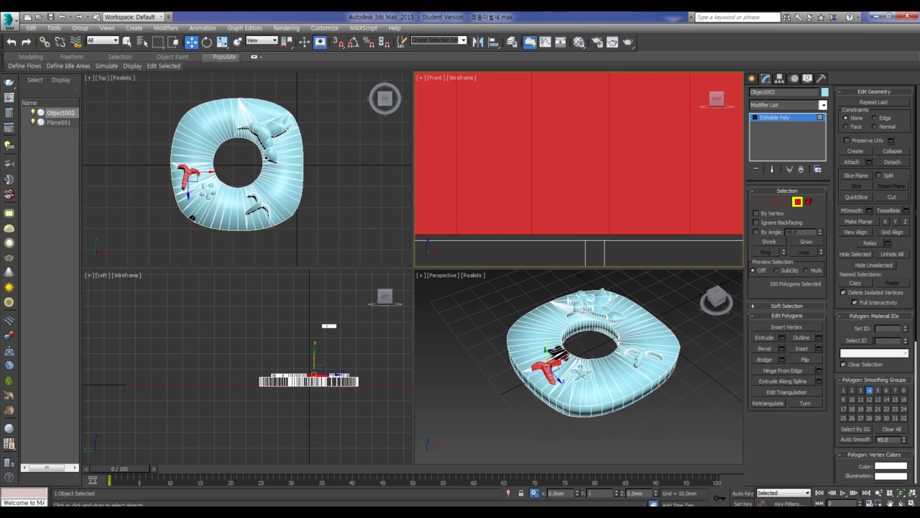
pyautogui.press('Return')
pyautogui.write('-')
pyautogui.press('Return')
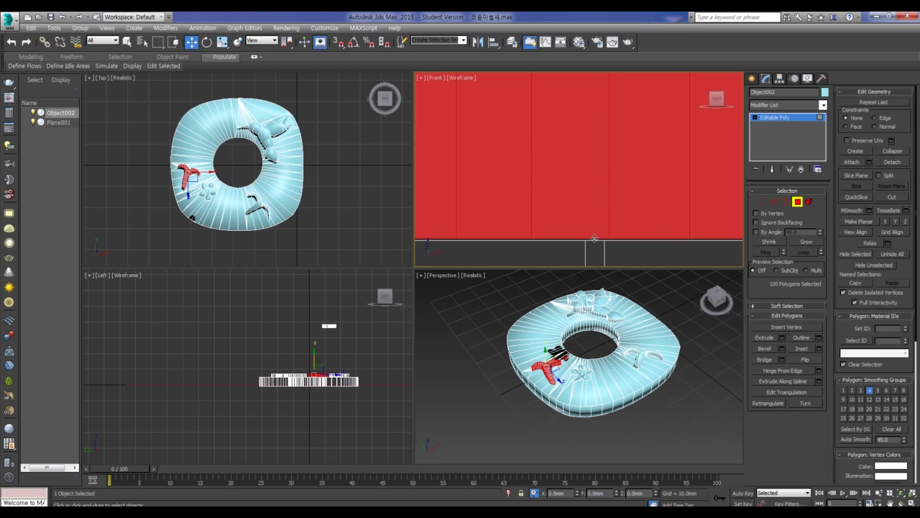
pyautogui.scroll(-3, 630, 223)
pyautogui.scroll(-2, 629, 187)
pyautogui.scroll(-2, 627, 143)
pyautogui.moveTo(631, 145); pyautogui.dragTo(632, 205, button='middle')
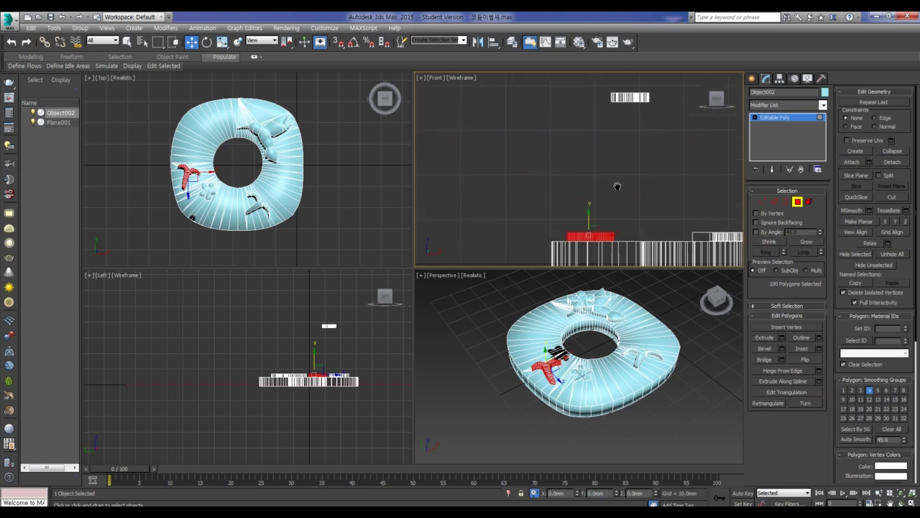
# - Select the flower decoration's polygons and nudge them slightly down
pyautogui.click(650, 140)
pyautogui.moveTo(640, 128)
pyautogui.mouseDown()
pyautogui.moveTo(593, 84)
pyautogui.moveTo(610, 221)
pyautogui.mouseUp()
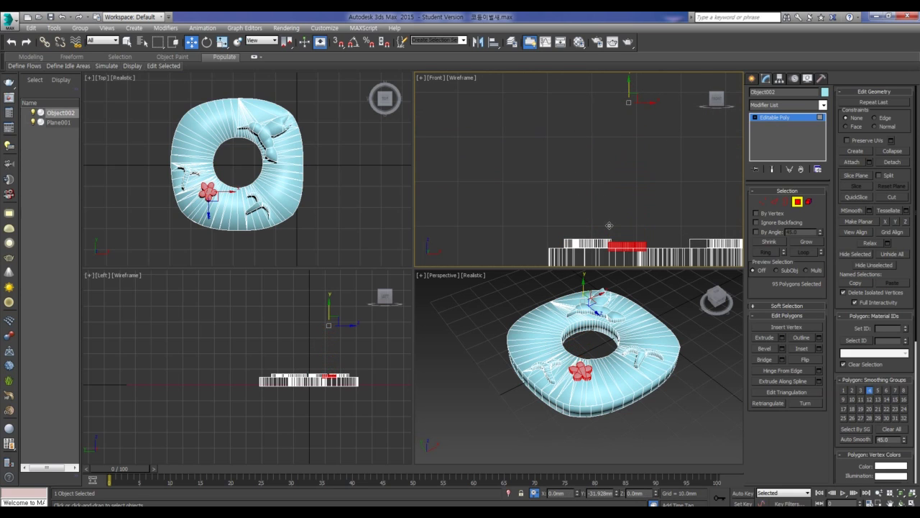
pyautogui.scroll(5, 622, 241)
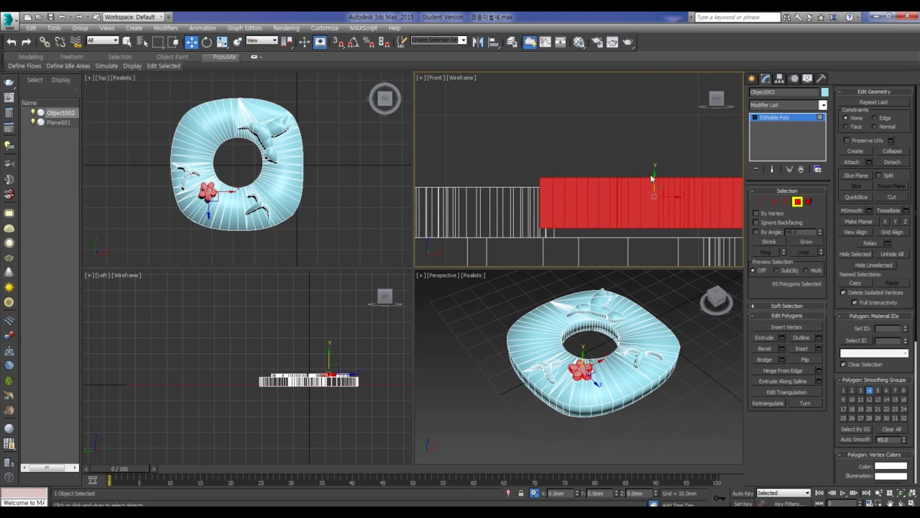
pyautogui.moveTo(655, 176); pyautogui.dragTo(655, 187)
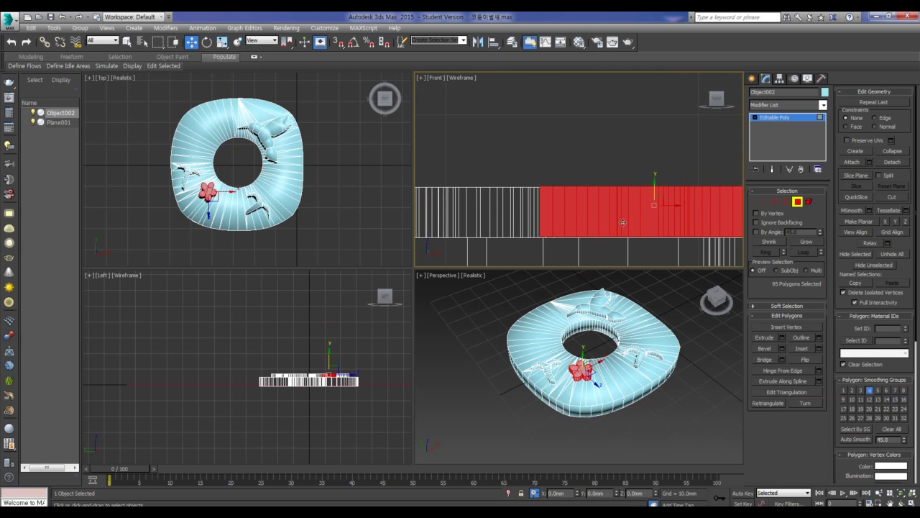
pyautogui.scroll(3, 614, 235)
pyautogui.scroll(2, 609, 247)
pyautogui.scroll(2, 610, 222)
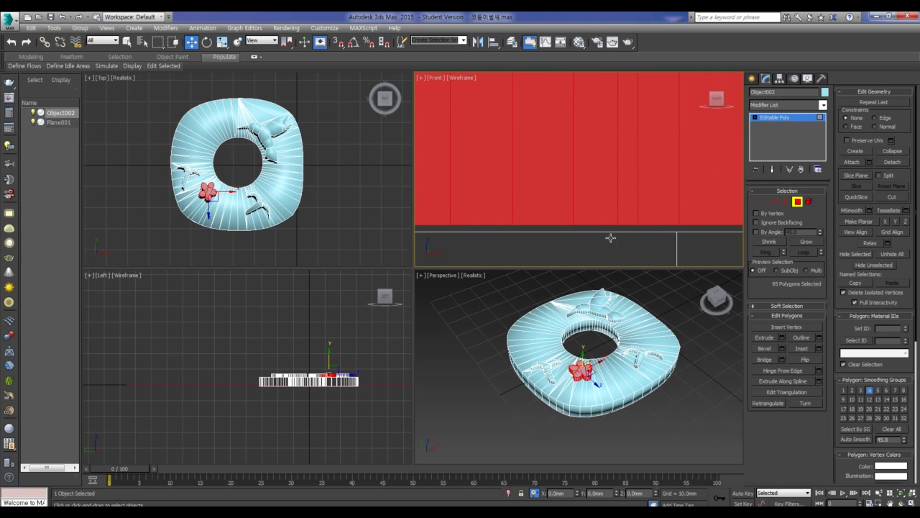
# - Lower the flower with four -0.01 mm Y offsets so it rests on the ring
pyautogui.click(606, 494)
pyautogui.write('-')
pyautogui.press('Return')
pyautogui.write('-0')
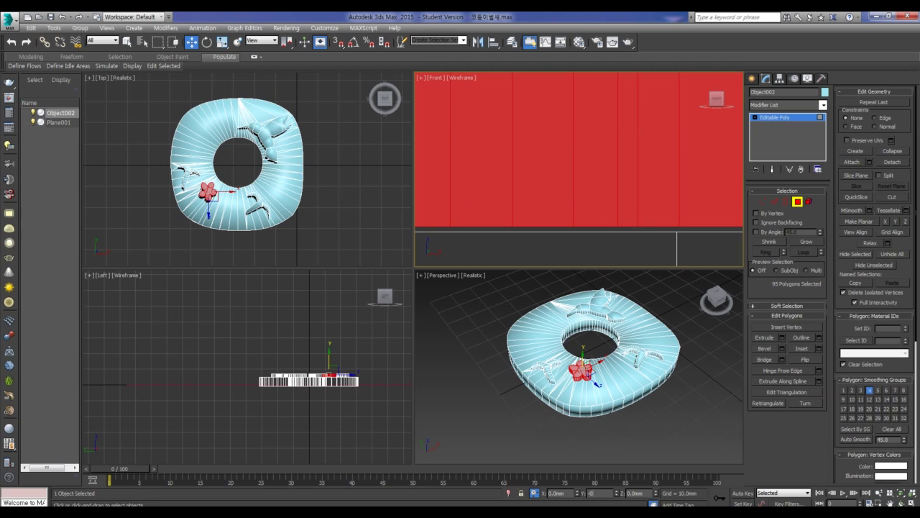
pyautogui.press('Return')
pyautogui.write('-')
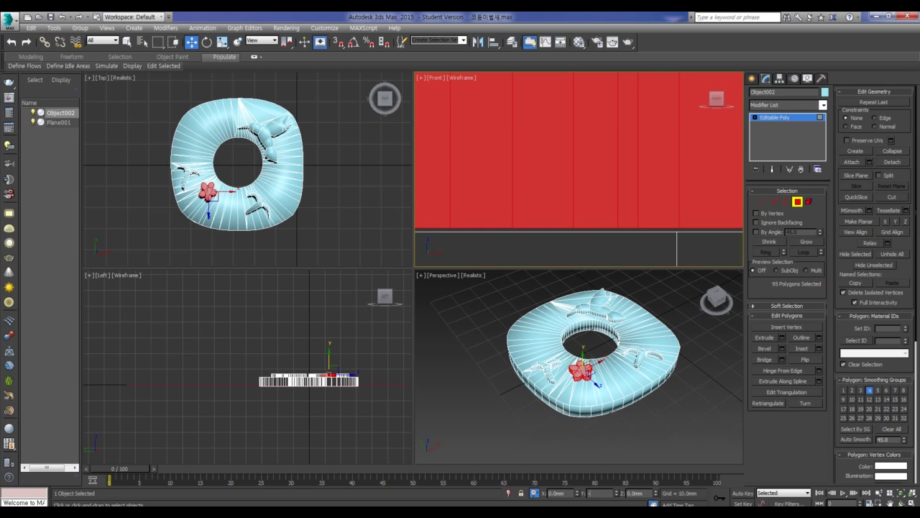
pyautogui.press('Return')
pyautogui.write('-')
pyautogui.press('Return')
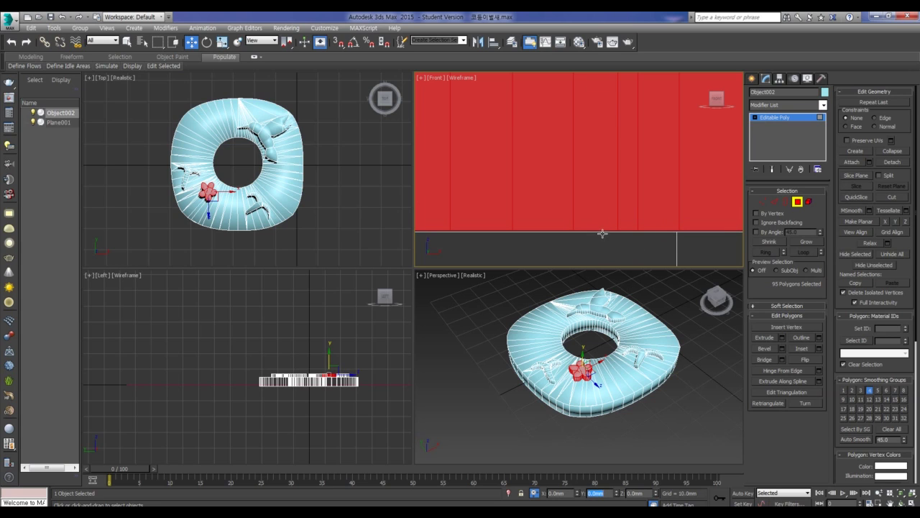
pyautogui.scroll(-2, 602, 234)
pyautogui.scroll(-2, 609, 226)
pyautogui.scroll(1, 611, 226)
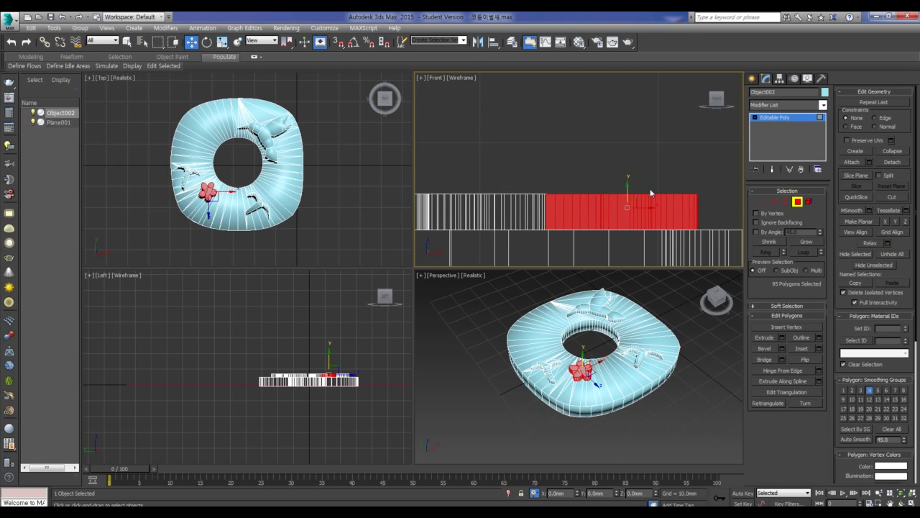
pyautogui.scroll(2, 622, 229)
pyautogui.click(786, 201)
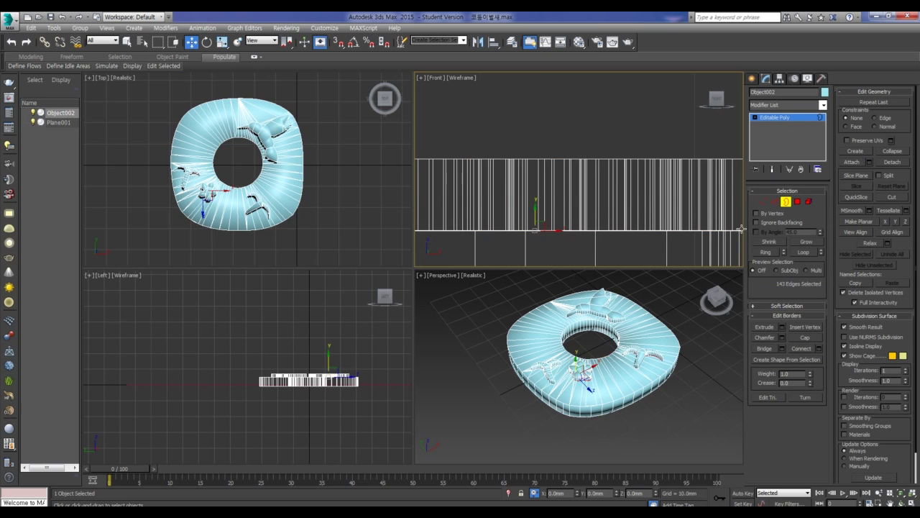
# - Select the flower's 85-edge open border, frame it in Perspective with Z, and apply Bridge
pyautogui.scroll(3, 618, 231)
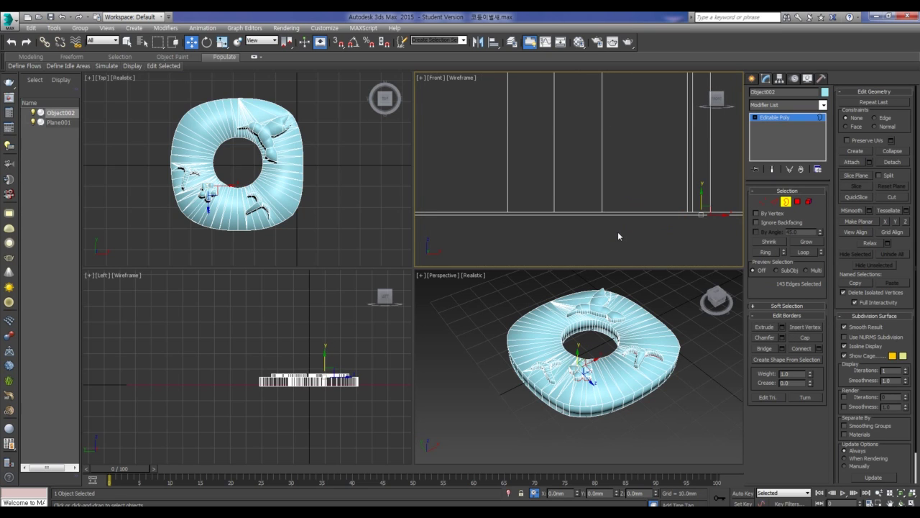
pyautogui.click(611, 212)
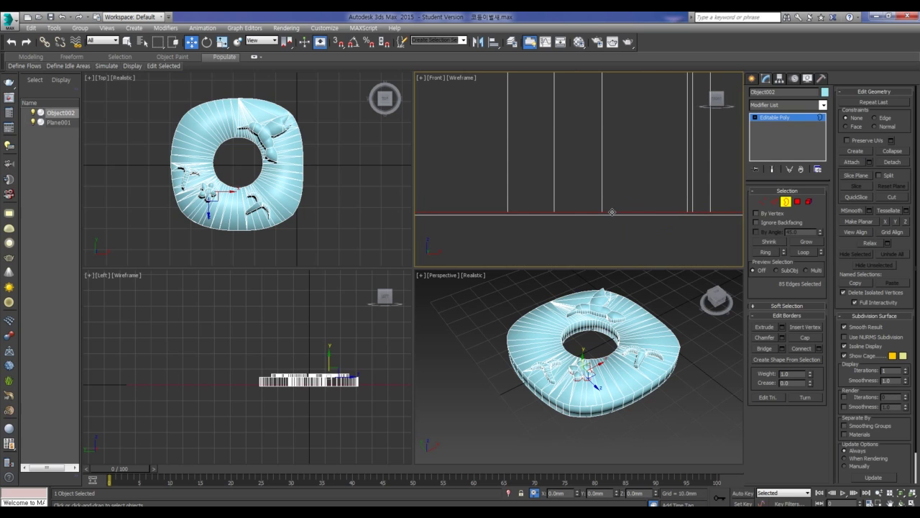
pyautogui.scroll(5, 580, 376)
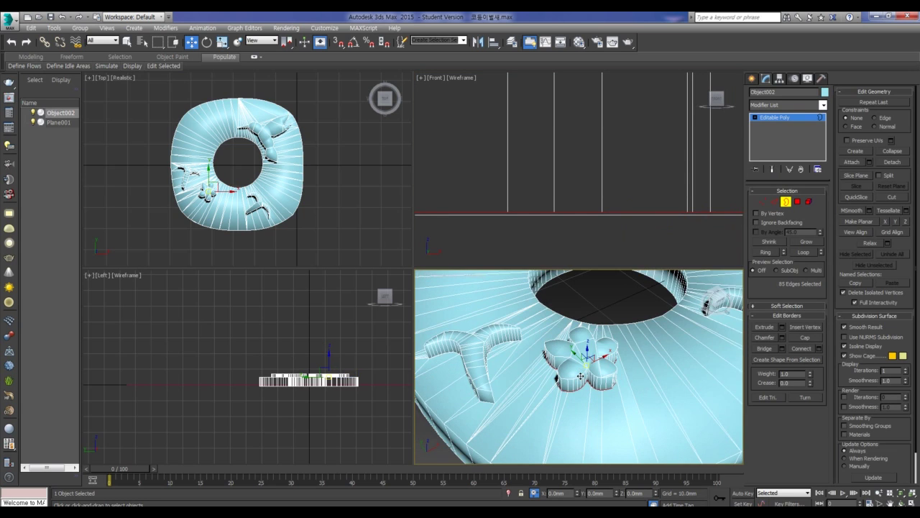
pyautogui.scroll(4, 579, 376)
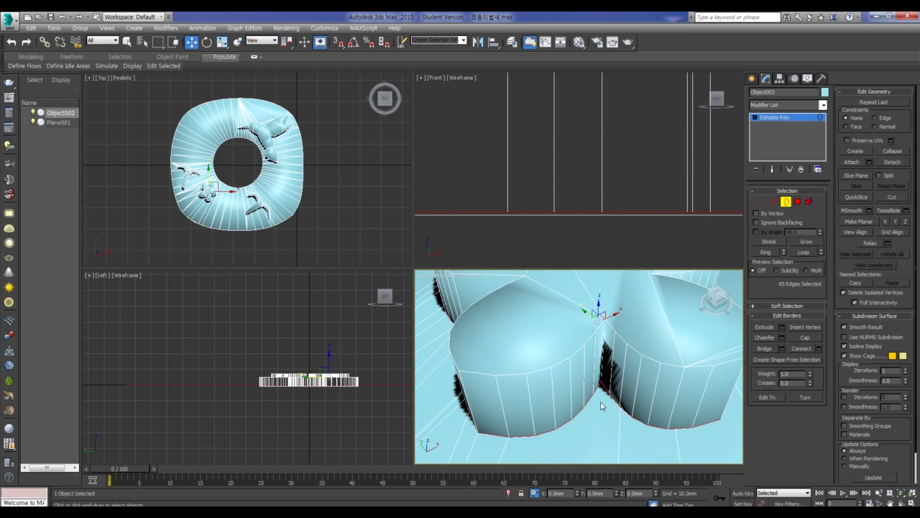
pyautogui.scroll(5, 602, 404)
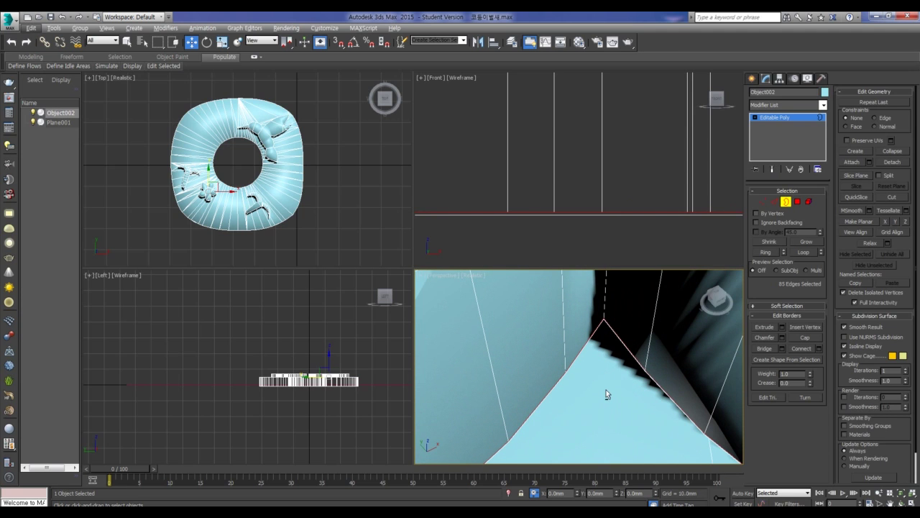
pyautogui.scroll(3, 606, 390)
pyautogui.scroll(2, 613, 367)
pyautogui.scroll(-2, 624, 345)
pyautogui.moveTo(630, 333)
pyautogui.keyDown('alt'); pyautogui.mouseDown(button='middle')
pyautogui.moveTo(541, 348)
pyautogui.moveTo(566, 376)
pyautogui.moveTo(460, 421)
pyautogui.moveTo(465, 401)
pyautogui.mouseUp(button='middle'); pyautogui.keyUp('alt')
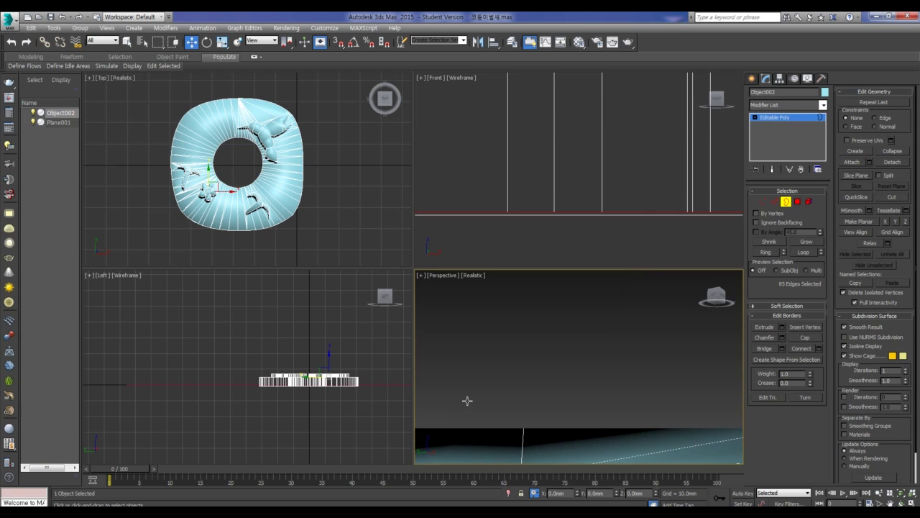
pyautogui.press('z')
pyautogui.scroll(5, 472, 398)
pyautogui.scroll(3, 497, 401)
pyautogui.scroll(3, 546, 400)
pyautogui.scroll(2, 586, 406)
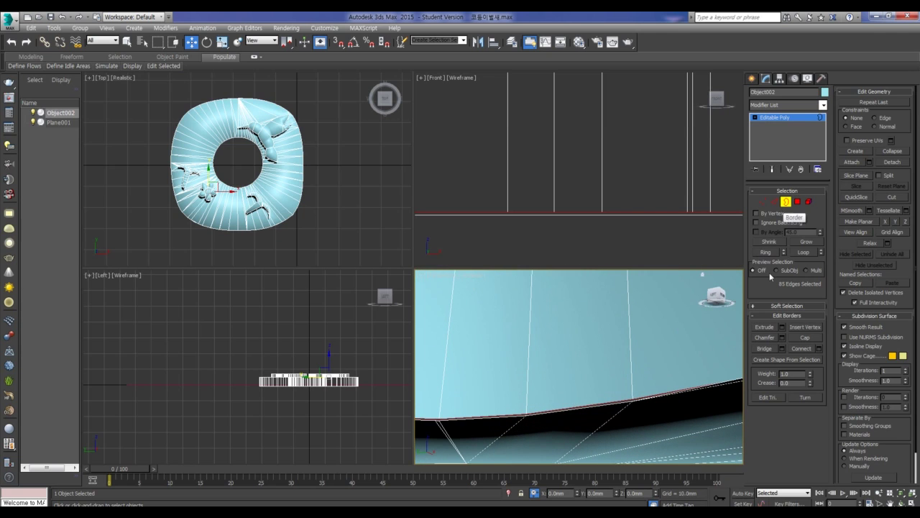
pyautogui.click(764, 348)
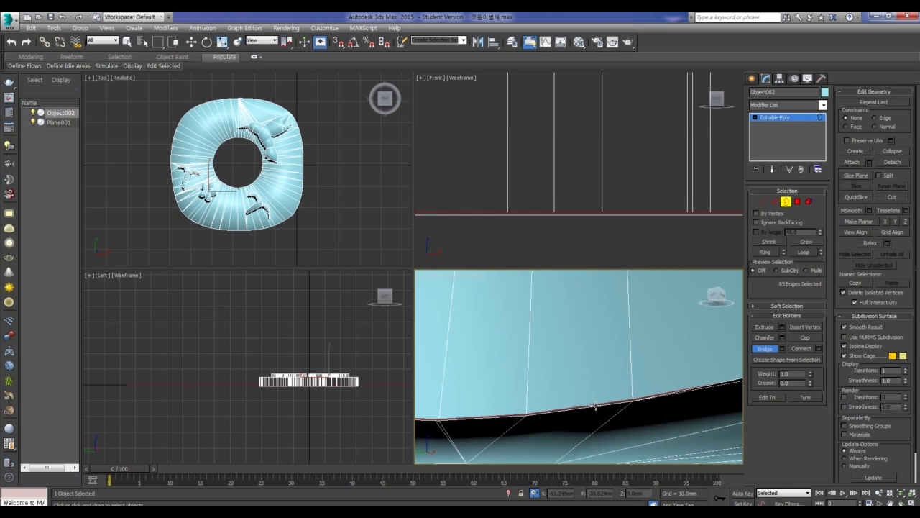
# - Bridge the selected border to close the underside gap, then return to Select and Move
pyautogui.click(595, 406)
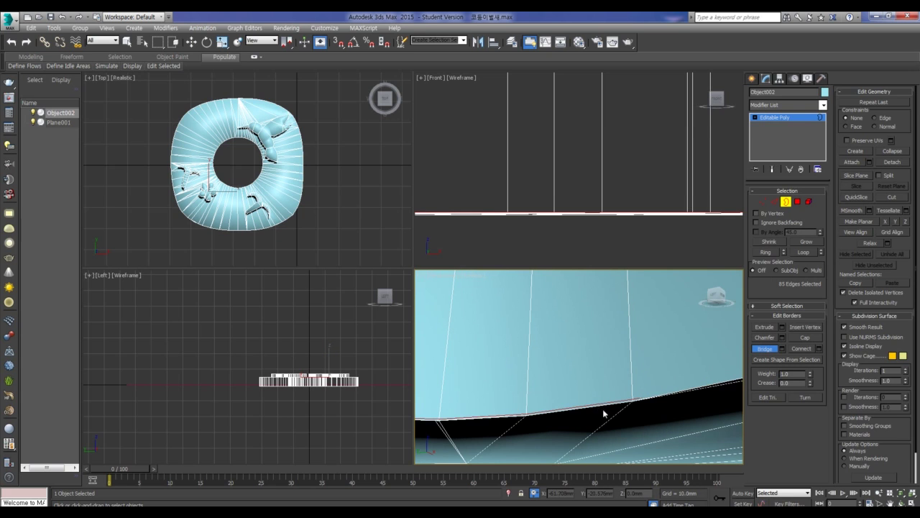
pyautogui.moveTo(595, 423)
pyautogui.keyDown('alt'); pyautogui.mouseDown(button='middle')
pyautogui.moveTo(627, 383)
pyautogui.moveTo(615, 401)
pyautogui.mouseUp(button='middle'); pyautogui.keyUp('alt')
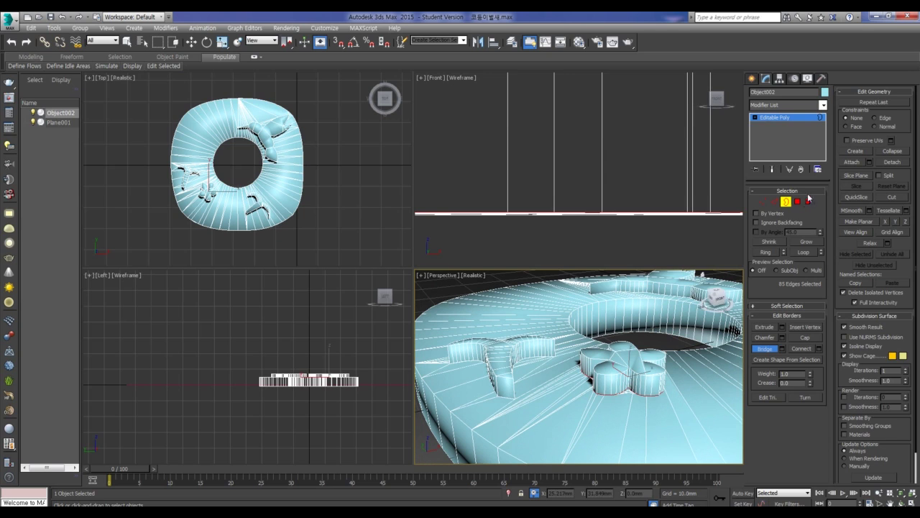
pyautogui.click(763, 351)
pyautogui.press('w')
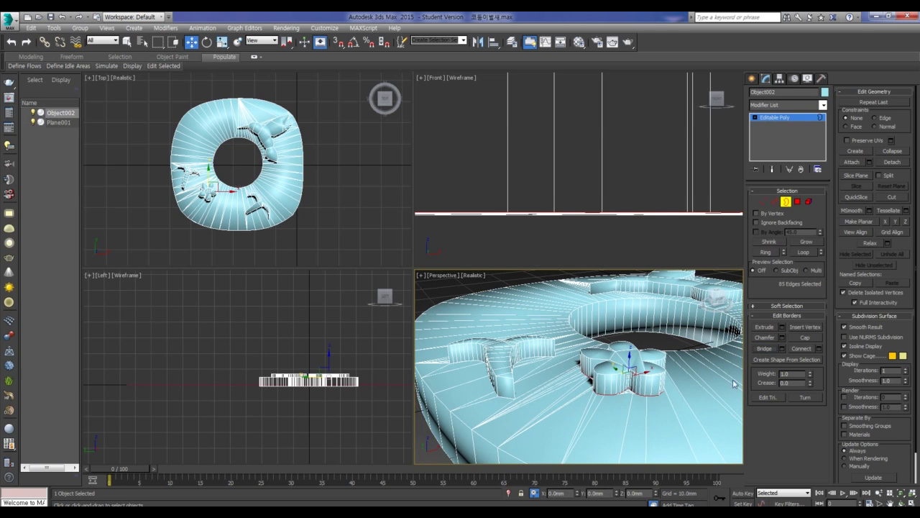
# - Clear the edge selection and select the open border loop around the next gap
pyautogui.click(508, 371)
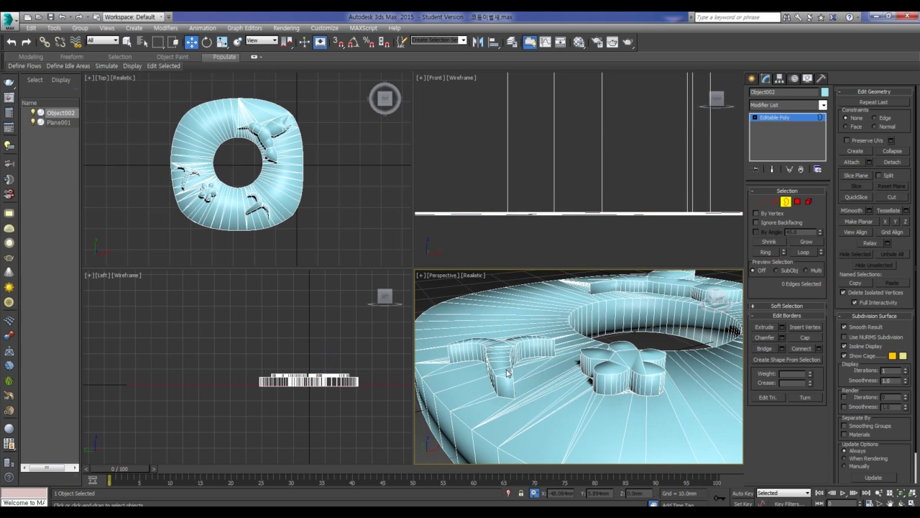
pyautogui.scroll(5, 508, 372)
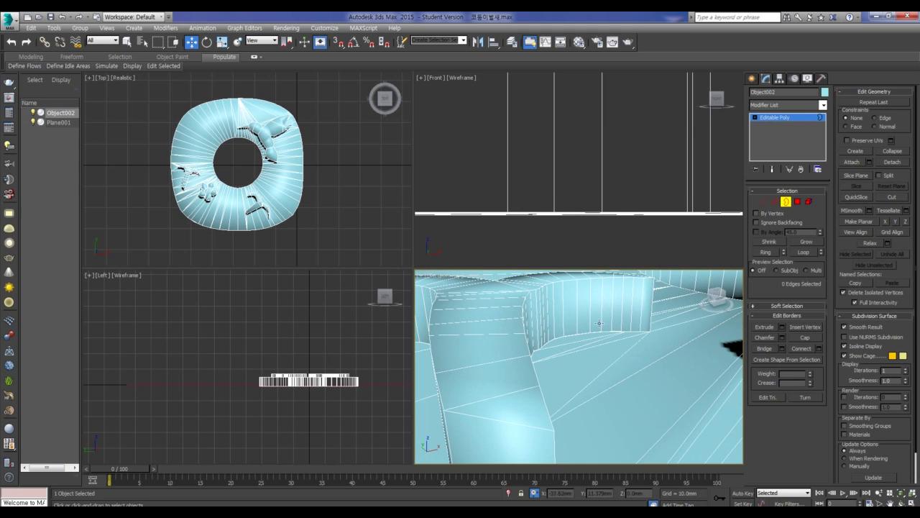
pyautogui.doubleClick(577, 333)
# - Inspect the selected border loop's open edge band and toggle Bridge on and off
pyautogui.scroll(3, 558, 349)
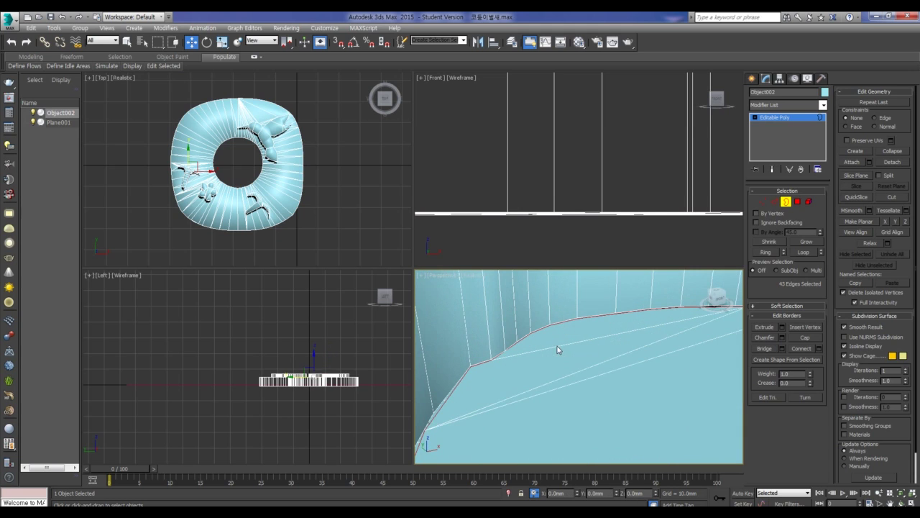
pyautogui.moveTo(545, 348)
pyautogui.keyDown('alt'); pyautogui.mouseDown(button='middle')
pyautogui.moveTo(550, 318)
pyautogui.moveTo(530, 361)
pyautogui.moveTo(539, 364)
pyautogui.mouseUp(button='middle'); pyautogui.keyUp('alt')
pyautogui.moveTo(580, 401)
pyautogui.keyDown('alt'); pyautogui.mouseDown(button='middle')
pyautogui.moveTo(606, 382)
pyautogui.moveTo(584, 390)
pyautogui.moveTo(616, 350)
pyautogui.mouseUp(button='middle'); pyautogui.keyUp('alt')
pyautogui.scroll(-3, 616, 344)
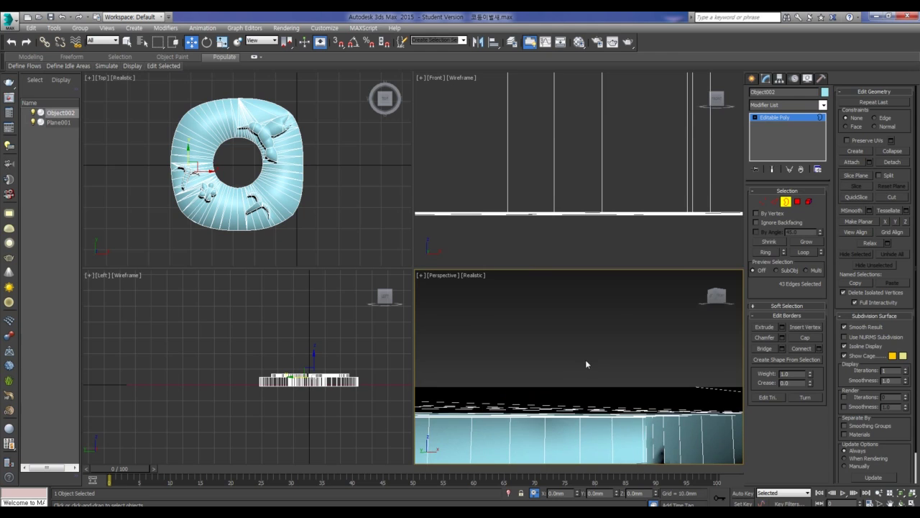
pyautogui.scroll(-3, 585, 360)
pyautogui.scroll(3, 601, 357)
pyautogui.scroll(3, 596, 360)
pyautogui.scroll(2, 550, 373)
pyautogui.scroll(1, 551, 375)
pyautogui.moveTo(552, 375); pyautogui.dragTo(559, 414, button='middle')
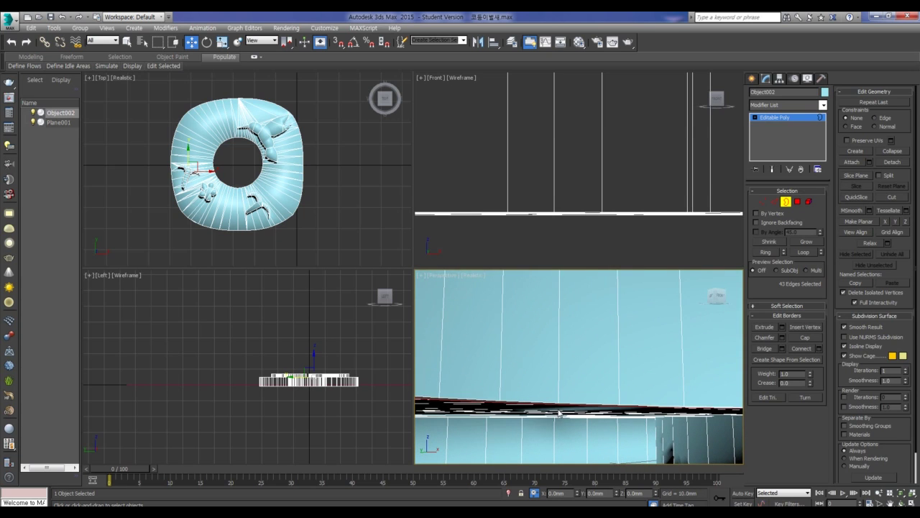
pyautogui.moveTo(504, 407)
pyautogui.keyDown('alt'); pyautogui.mouseDown(button='middle')
pyautogui.moveTo(610, 407)
pyautogui.moveTo(620, 393)
pyautogui.mouseUp(button='middle'); pyautogui.keyUp('alt')
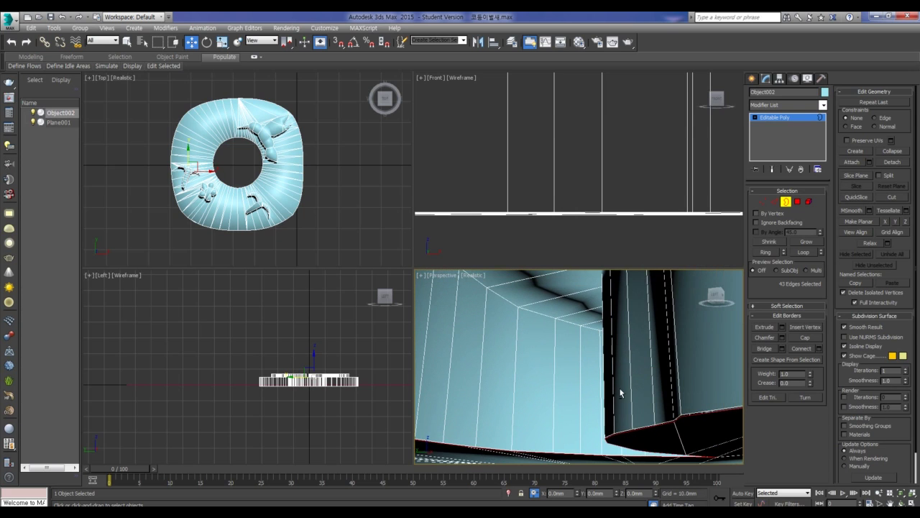
pyautogui.keyDown('alt'); pyautogui.moveTo(644, 425); pyautogui.dragTo(649, 422, button='middle'); pyautogui.keyUp('alt')
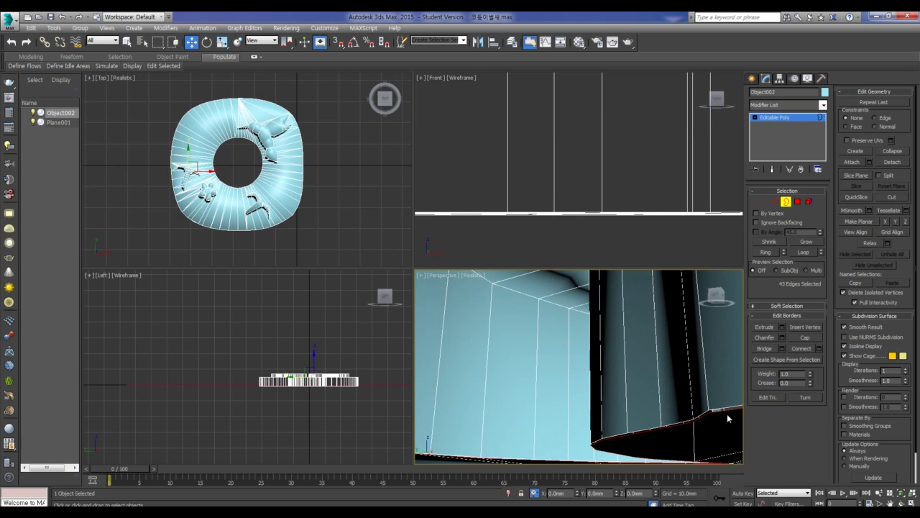
pyautogui.click(767, 349)
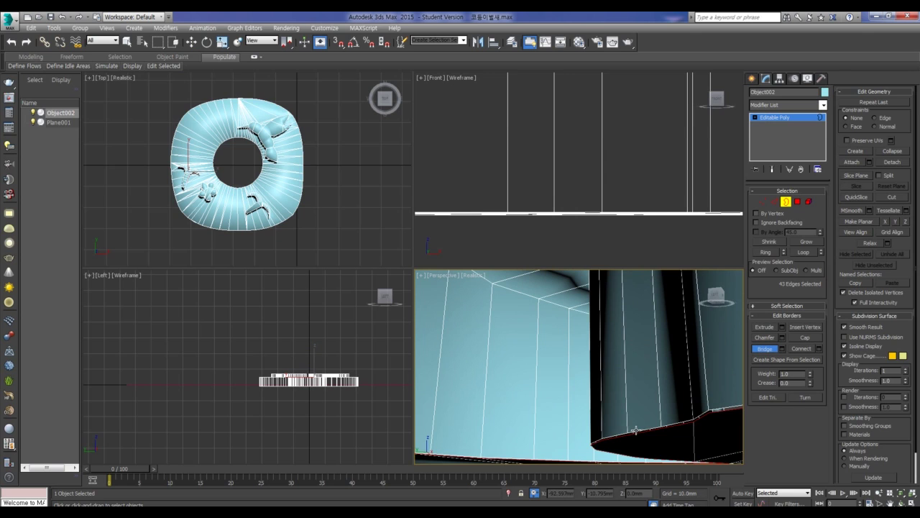
pyautogui.moveTo(654, 438)
pyautogui.keyDown('alt'); pyautogui.mouseDown(button='middle')
pyautogui.moveTo(664, 429)
pyautogui.moveTo(650, 441)
pyautogui.moveTo(592, 447)
pyautogui.mouseUp(button='middle'); pyautogui.keyUp('alt')
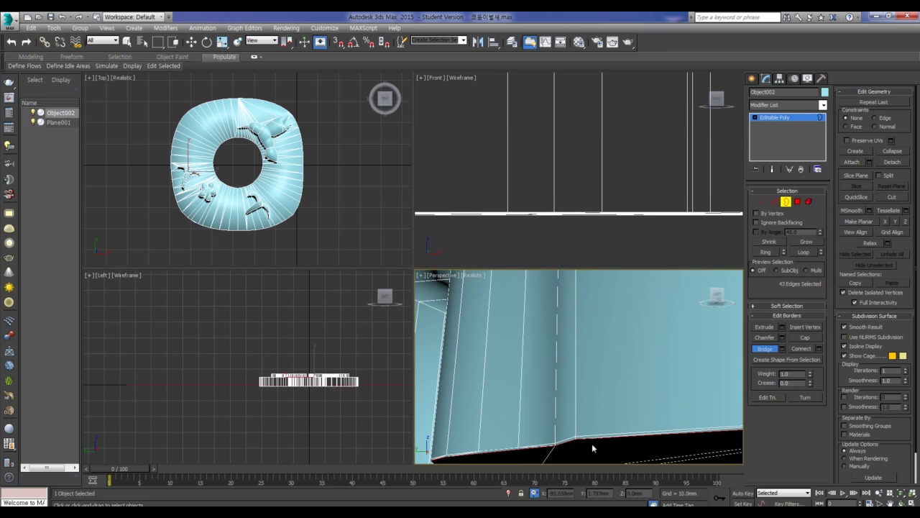
pyautogui.click(765, 349)
# - Orbit out to see the ring and its hole, then add another open border loop
pyautogui.moveTo(628, 383)
pyautogui.keyDown('alt'); pyautogui.mouseDown(button='middle')
pyautogui.moveTo(605, 422)
pyautogui.moveTo(620, 389)
pyautogui.mouseUp(button='middle'); pyautogui.keyUp('alt')
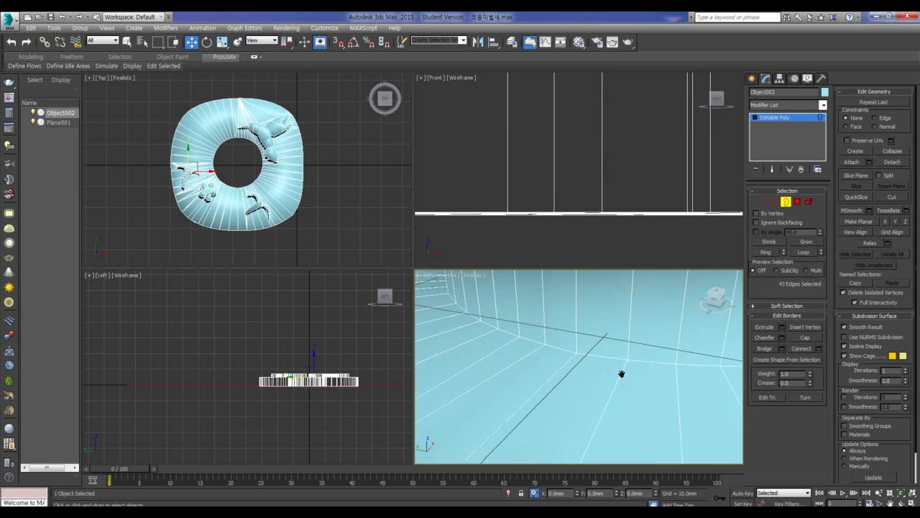
pyautogui.scroll(-2, 622, 370)
pyautogui.scroll(-2, 623, 370)
pyautogui.scroll(-3, 626, 372)
pyautogui.moveTo(629, 371)
pyautogui.keyDown('alt'); pyautogui.mouseDown(button='middle')
pyautogui.moveTo(507, 338)
pyautogui.moveTo(604, 341)
pyautogui.mouseUp(button='middle'); pyautogui.keyUp('alt')
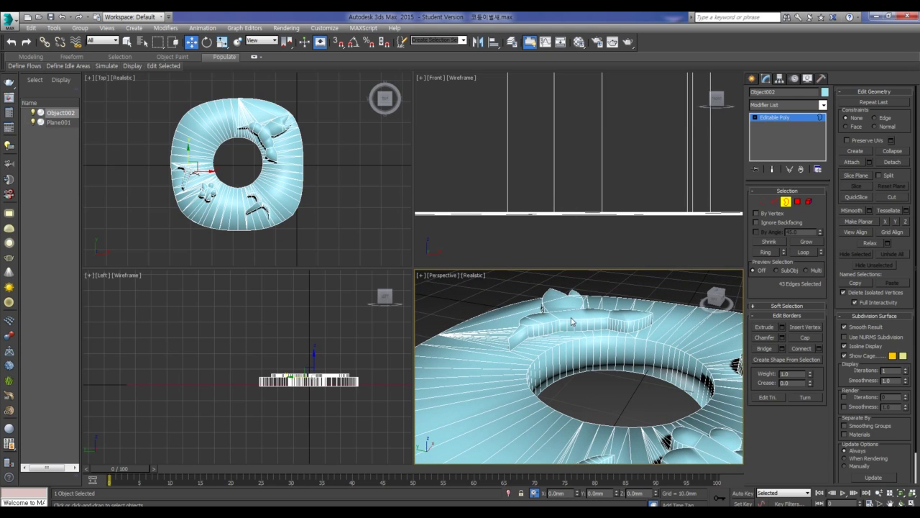
pyautogui.scroll(4, 572, 322)
pyautogui.click(550, 366)
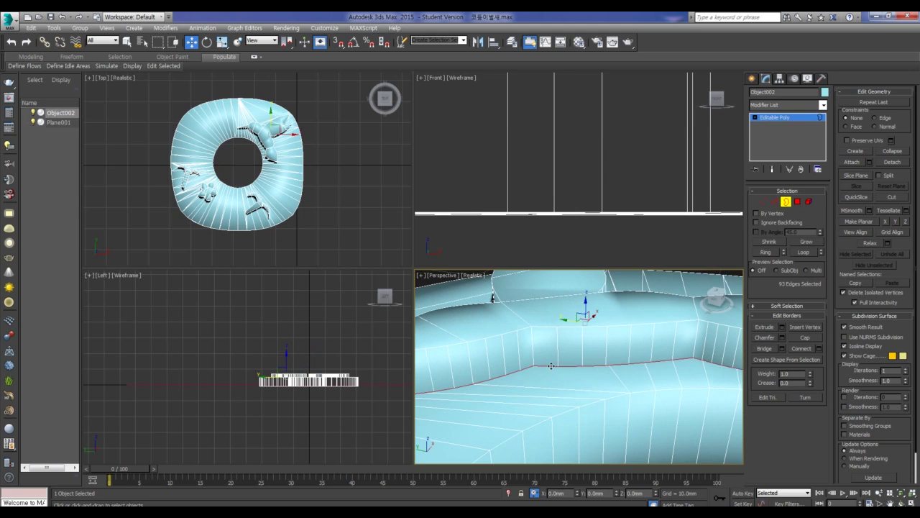
# - Survey the borders under the walls from a level side view of the ring
pyautogui.scroll(4, 551, 366)
pyautogui.scroll(2, 550, 366)
pyautogui.moveTo(550, 366)
pyautogui.mouseDown(button='middle')
pyautogui.moveTo(570, 367)
pyautogui.moveTo(582, 323)
pyautogui.moveTo(553, 404)
pyautogui.mouseUp(button='middle')
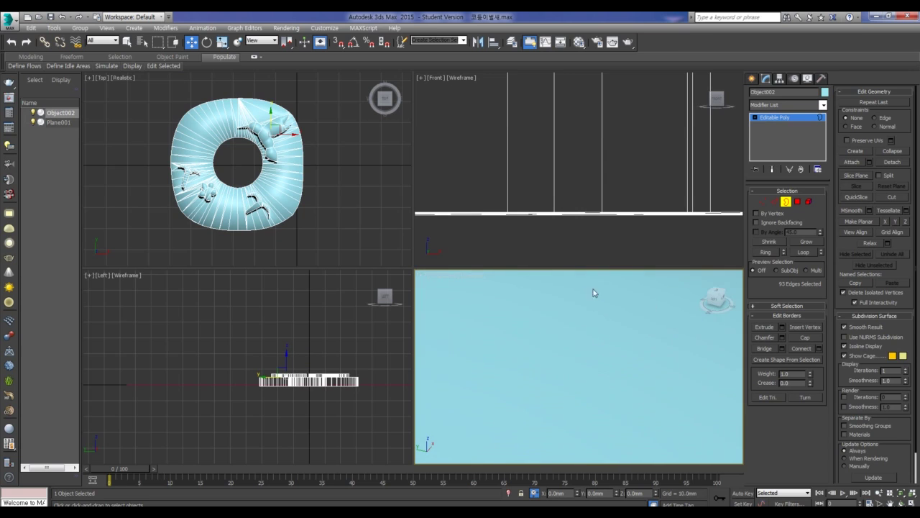
pyautogui.scroll(-2, 591, 372)
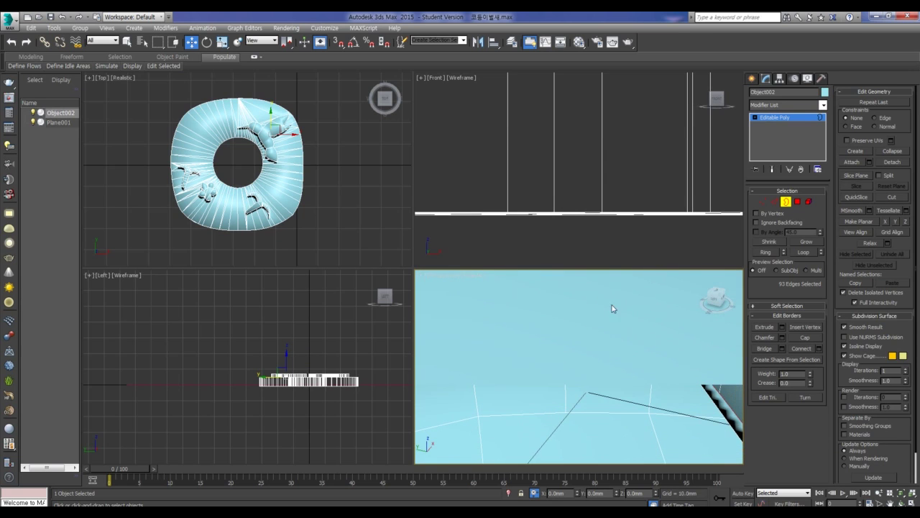
pyautogui.click(730, 300)
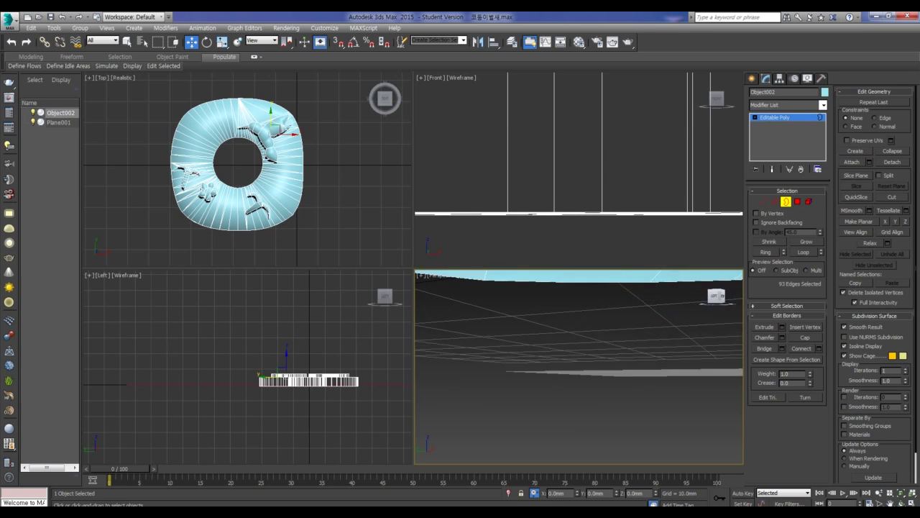
pyautogui.moveTo(649, 318)
pyautogui.mouseDown(button='middle')
pyautogui.moveTo(614, 433)
pyautogui.moveTo(638, 406)
pyautogui.mouseUp(button='middle')
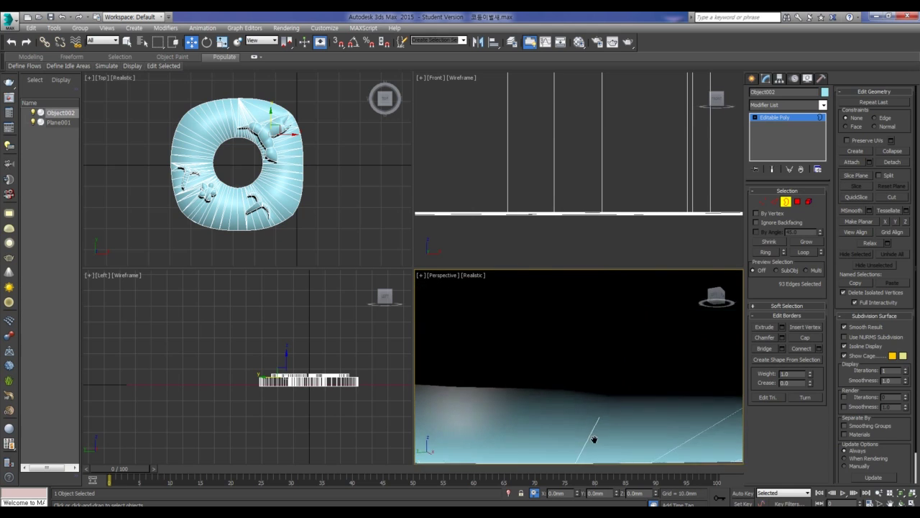
pyautogui.scroll(2, 637, 406)
pyautogui.scroll(2, 627, 412)
pyautogui.scroll(2, 618, 418)
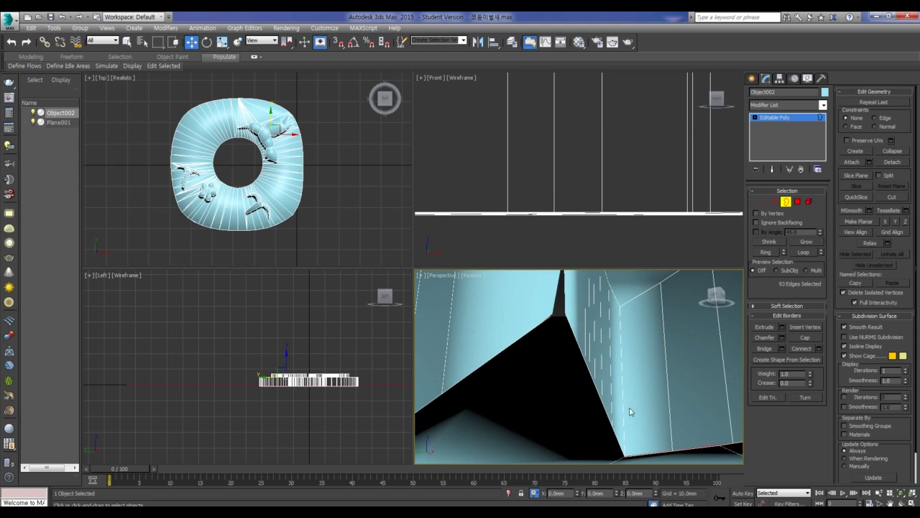
pyautogui.scroll(-3, 549, 401)
# - Inspect the dark gap under the V-shaped edge, selecting then deselecting its open border
pyautogui.keyDown('alt'); pyautogui.moveTo(609, 416); pyautogui.dragTo(611, 419, button='middle'); pyautogui.keyUp('alt')
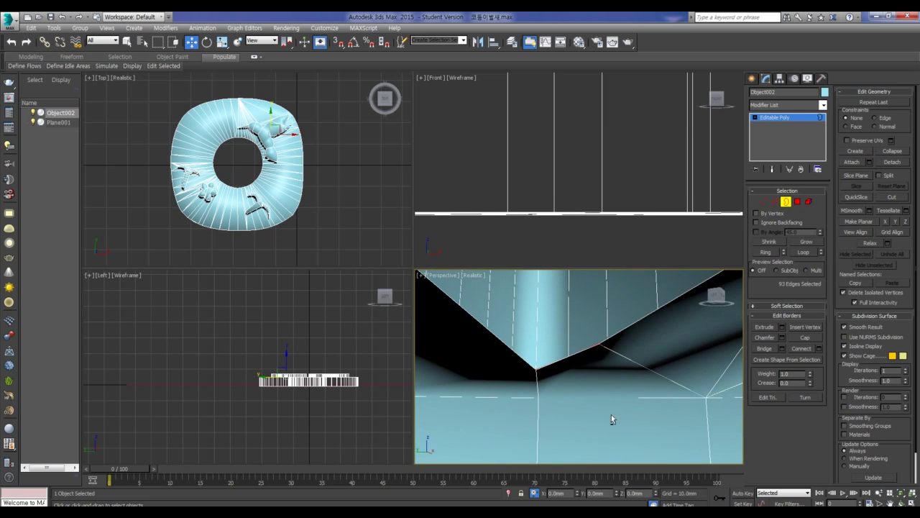
pyautogui.keyDown('alt'); pyautogui.moveTo(626, 349); pyautogui.dragTo(646, 325, button='middle'); pyautogui.keyUp('alt')
pyautogui.moveTo(611, 364)
pyautogui.keyDown('alt'); pyautogui.mouseDown(button='middle')
pyautogui.moveTo(617, 350)
pyautogui.moveTo(616, 420)
pyautogui.mouseUp(button='middle'); pyautogui.keyUp('alt')
pyautogui.click(616, 419)
pyautogui.click(617, 417)
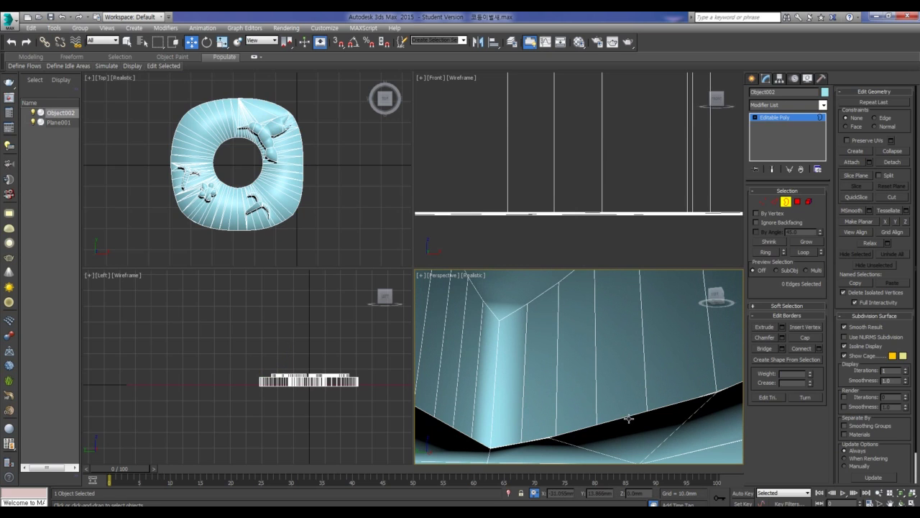
# - Reselect the open border loop and view the black floor gap along the wall
pyautogui.click(630, 413)
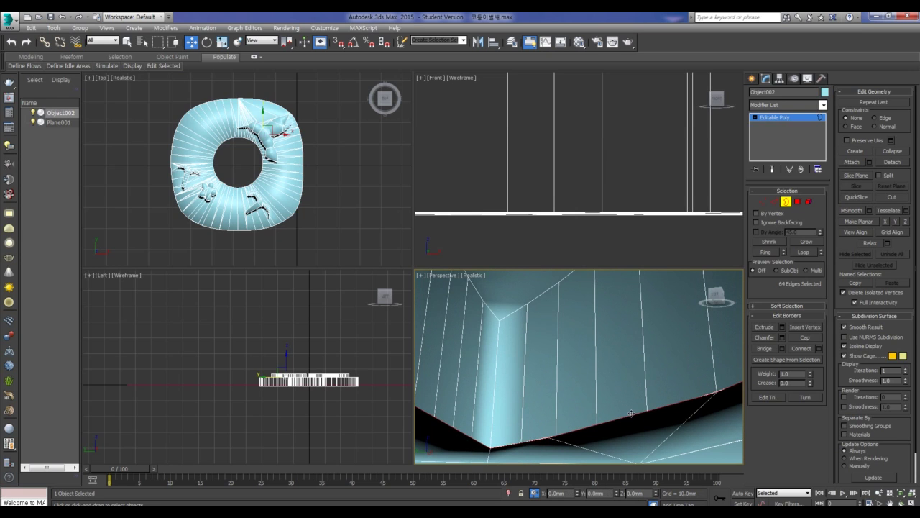
pyautogui.scroll(2, 630, 413)
pyautogui.moveTo(631, 413)
pyautogui.keyDown('alt'); pyautogui.mouseDown(button='middle')
pyautogui.moveTo(634, 382)
pyautogui.moveTo(649, 380)
pyautogui.moveTo(623, 389)
pyautogui.moveTo(626, 373)
pyautogui.mouseUp(button='middle'); pyautogui.keyUp('alt')
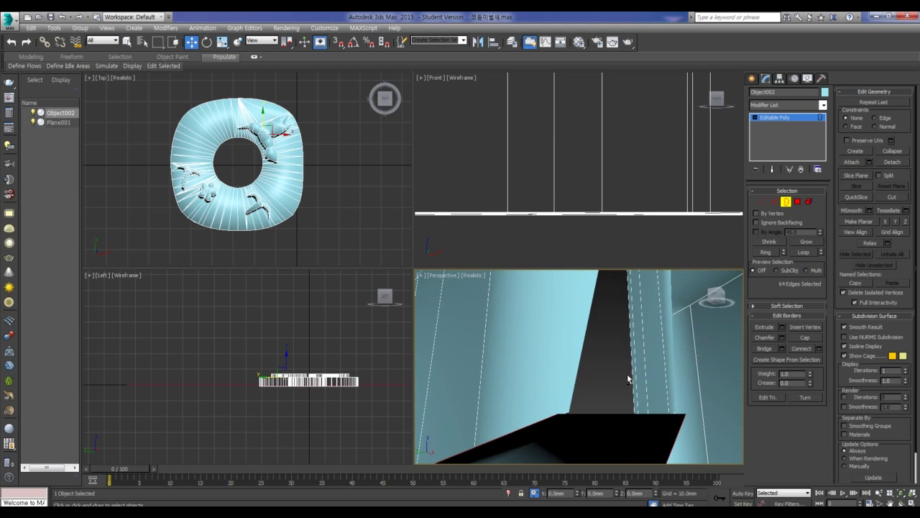
pyautogui.keyDown('alt'); pyautogui.moveTo(585, 394); pyautogui.dragTo(633, 382, button='middle'); pyautogui.keyUp('alt')
pyautogui.moveTo(550, 416)
pyautogui.keyDown('alt'); pyautogui.mouseDown(button='middle')
pyautogui.moveTo(606, 387)
pyautogui.moveTo(574, 406)
pyautogui.moveTo(567, 400)
pyautogui.moveTo(565, 433)
pyautogui.moveTo(581, 425)
pyautogui.moveTo(531, 448)
pyautogui.moveTo(571, 349)
pyautogui.moveTo(590, 381)
pyautogui.moveTo(568, 437)
pyautogui.mouseUp(button='middle'); pyautogui.keyUp('alt')
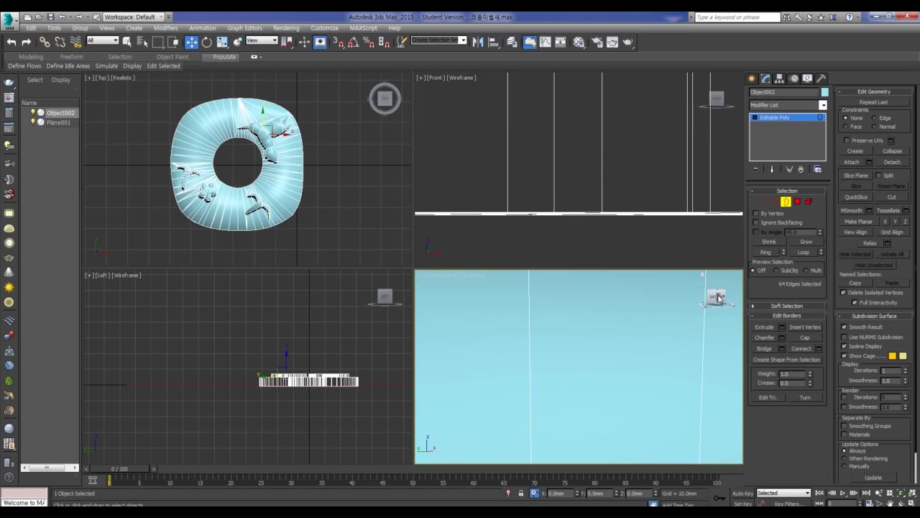
pyautogui.moveTo(719, 296); pyautogui.dragTo(574, 308)
pyautogui.moveTo(574, 308)
pyautogui.mouseDown(button='middle')
pyautogui.moveTo(572, 332)
pyautogui.moveTo(637, 314)
pyautogui.moveTo(577, 323)
pyautogui.moveTo(575, 332)
pyautogui.mouseUp(button='middle')
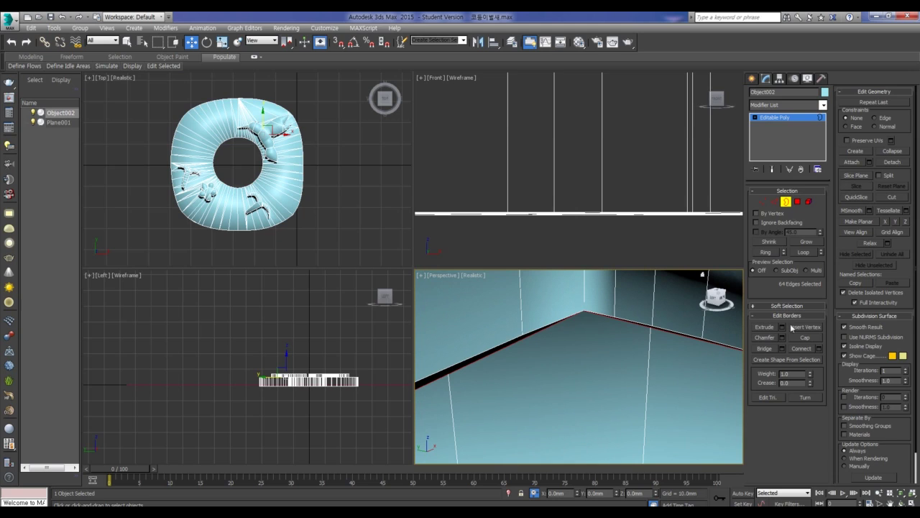
# - Bridge the two open borders to fill the gap with a polygon strip
pyautogui.click(765, 349)
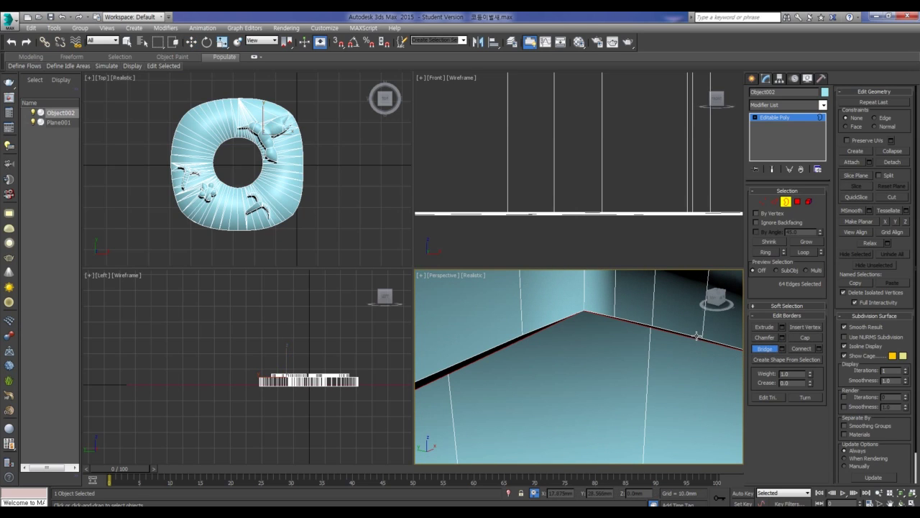
pyautogui.click(695, 335)
pyautogui.moveTo(505, 384)
pyautogui.keyDown('alt'); pyautogui.mouseDown(button='middle')
pyautogui.moveTo(695, 353)
pyautogui.moveTo(679, 371)
pyautogui.moveTo(616, 395)
pyautogui.moveTo(612, 426)
pyautogui.mouseUp(button='middle'); pyautogui.keyUp('alt')
pyautogui.scroll(-3, 696, 356)
pyautogui.scroll(-2, 698, 363)
pyautogui.click(764, 349)
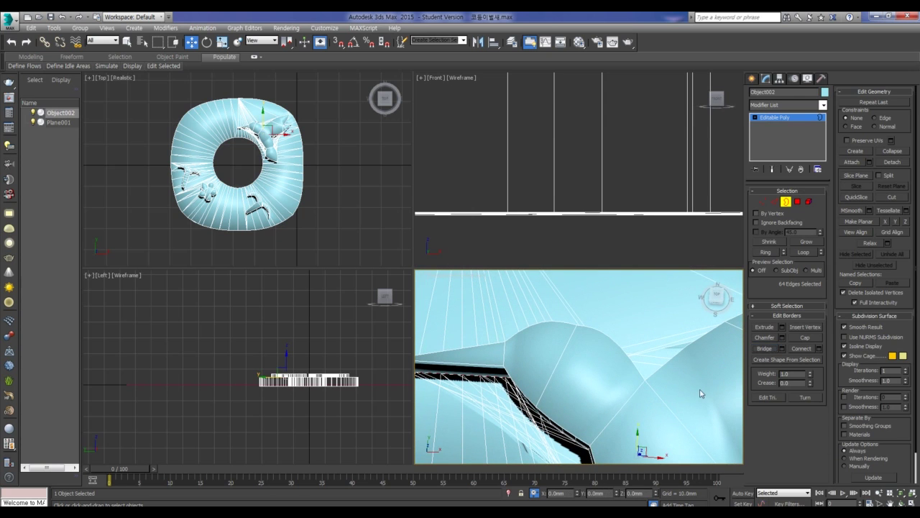
# - Frame and inspect the bridged wall corner from a wider view
pyautogui.keyDown('alt'); pyautogui.moveTo(703, 390); pyautogui.dragTo(462, 376, button='middle'); pyautogui.keyUp('alt')
pyautogui.moveTo(608, 396)
pyautogui.keyDown('alt'); pyautogui.mouseDown(button='middle')
pyautogui.moveTo(634, 390)
pyautogui.moveTo(628, 363)
pyautogui.moveTo(619, 363)
pyautogui.mouseUp(button='middle'); pyautogui.keyUp('alt')
pyautogui.press('z')
pyautogui.scroll(3, 627, 351)
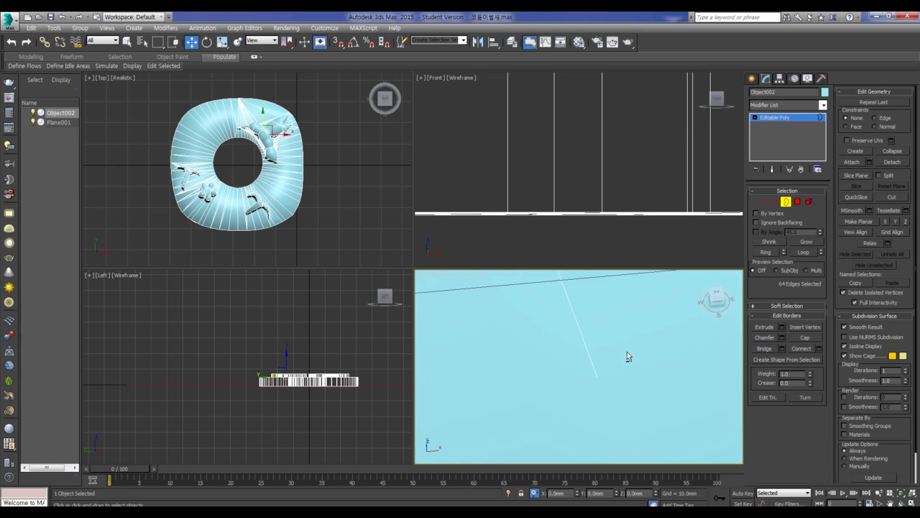
pyautogui.scroll(-2, 627, 351)
pyautogui.scroll(-3, 622, 346)
pyautogui.moveTo(616, 342); pyautogui.dragTo(627, 340, button='middle')
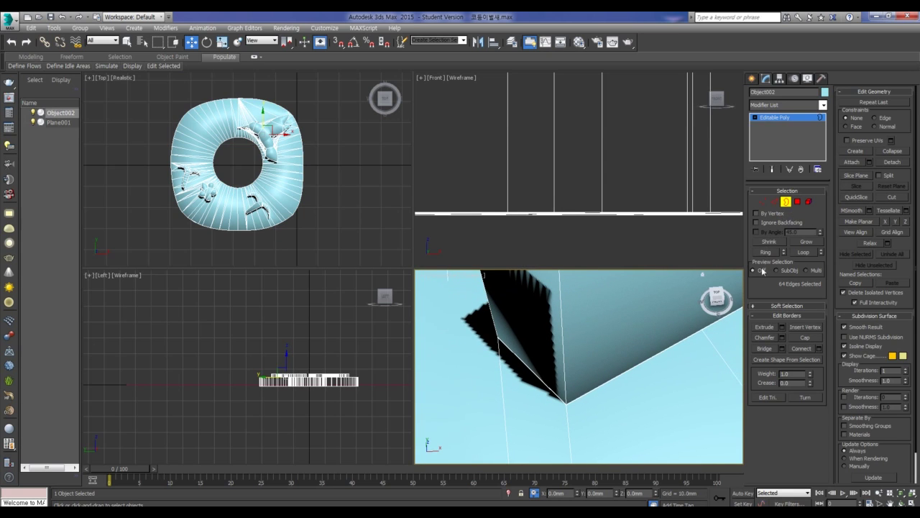
# - Add the diagonal edge and bridge the remaining open border strip, then return to Select and Move
pyautogui.keyDown('ctrl'); pyautogui.click(687, 335); pyautogui.keyUp('ctrl')
pyautogui.moveTo(680, 341)
pyautogui.keyDown('alt'); pyautogui.mouseDown(button='middle')
pyautogui.moveTo(712, 273)
pyautogui.moveTo(632, 405)
pyautogui.mouseUp(button='middle'); pyautogui.keyUp('alt')
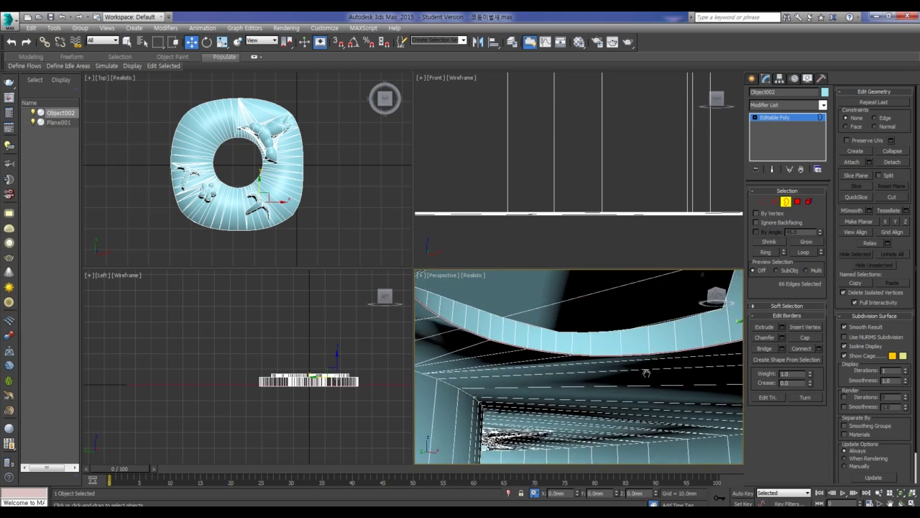
pyautogui.scroll(3, 634, 391)
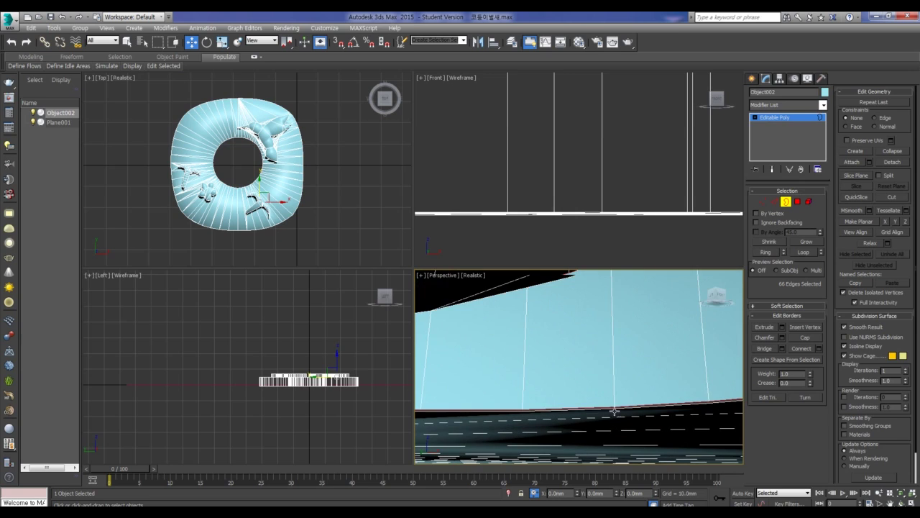
pyautogui.click(764, 348)
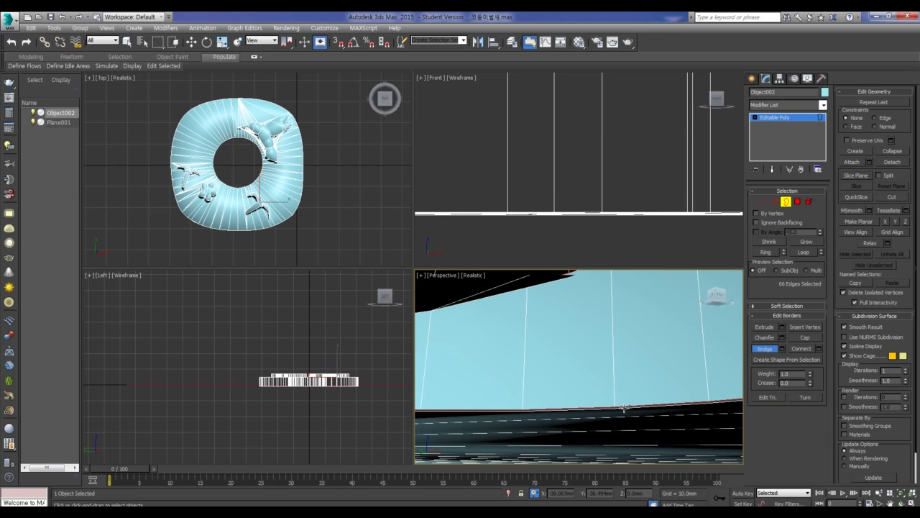
pyautogui.click(623, 408)
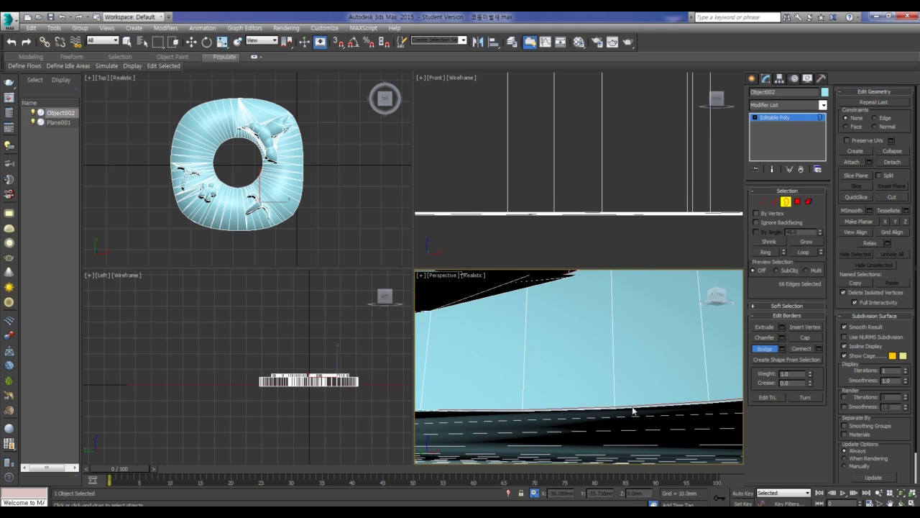
pyautogui.press('w')
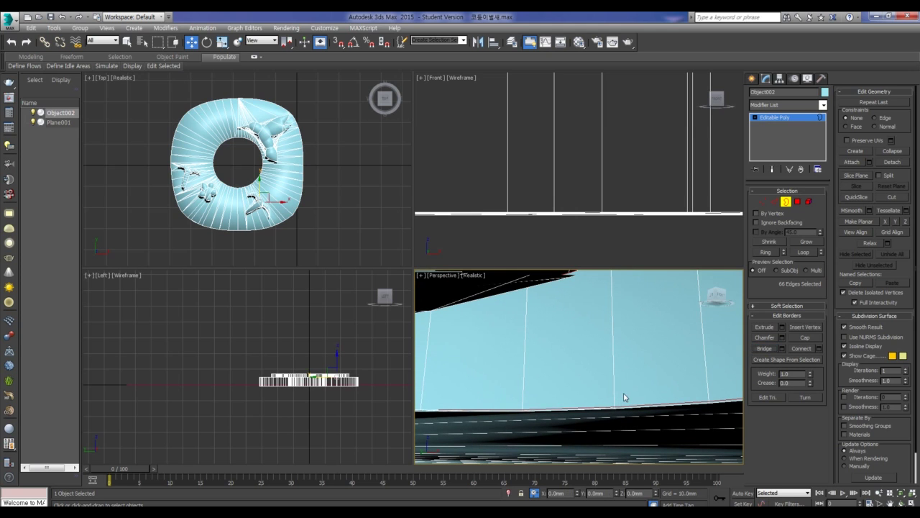
pyautogui.scroll(-4, 623, 395)
pyautogui.scroll(-4, 622, 403)
pyautogui.scroll(-4, 622, 417)
pyautogui.scroll(-3, 622, 420)
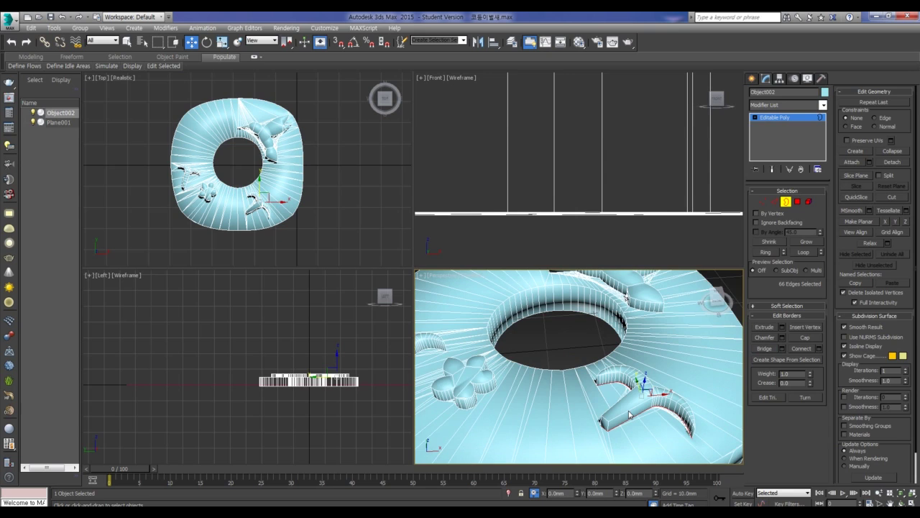
# - In Element mode, add an STL Check modifier and enable Check so it reports No Errors
pyautogui.scroll(-3, 662, 411)
pyautogui.scroll(-5, 662, 403)
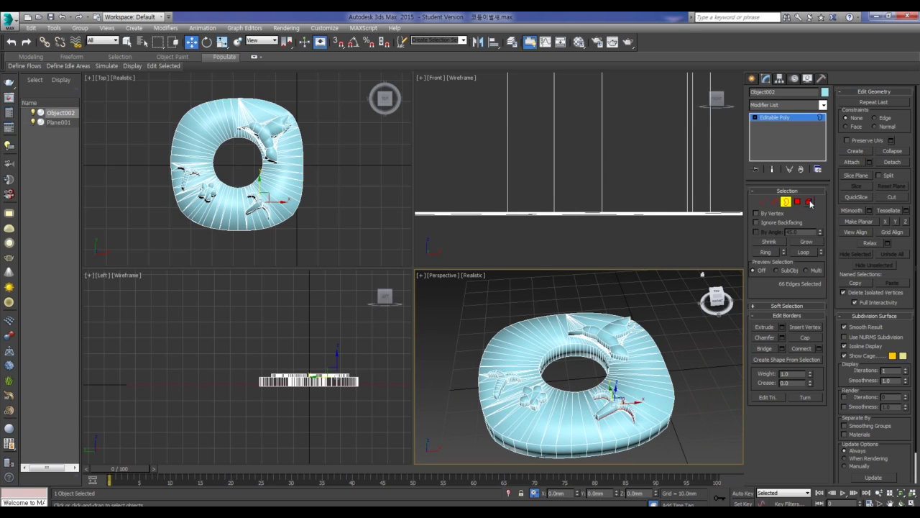
pyautogui.click(810, 203)
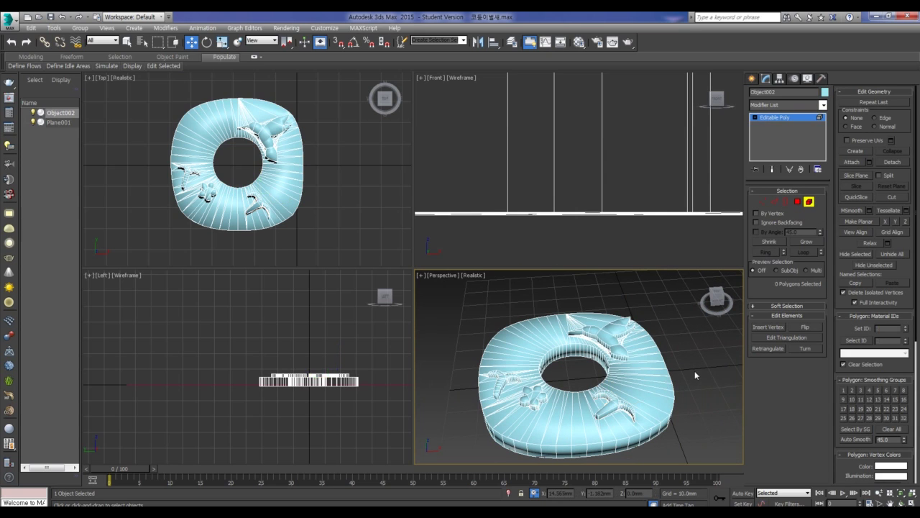
pyautogui.click(782, 106)
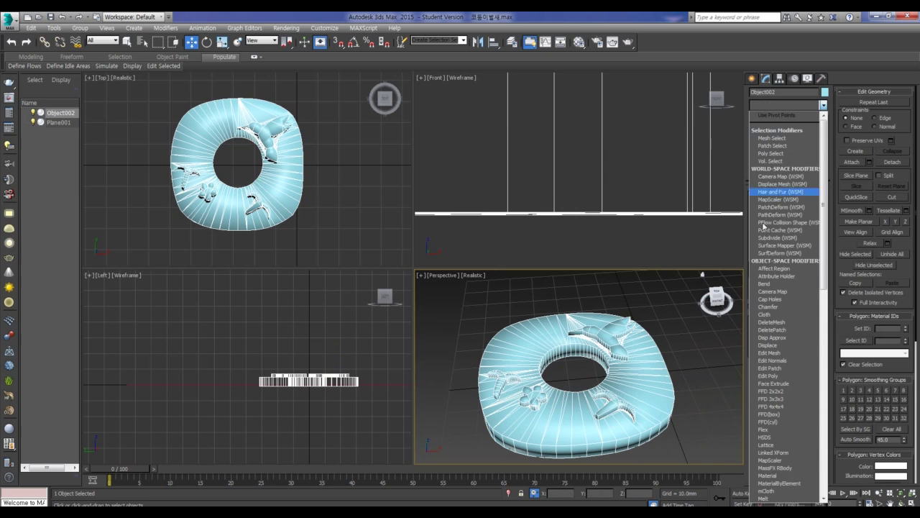
pyautogui.scroll(-10, 774, 384)
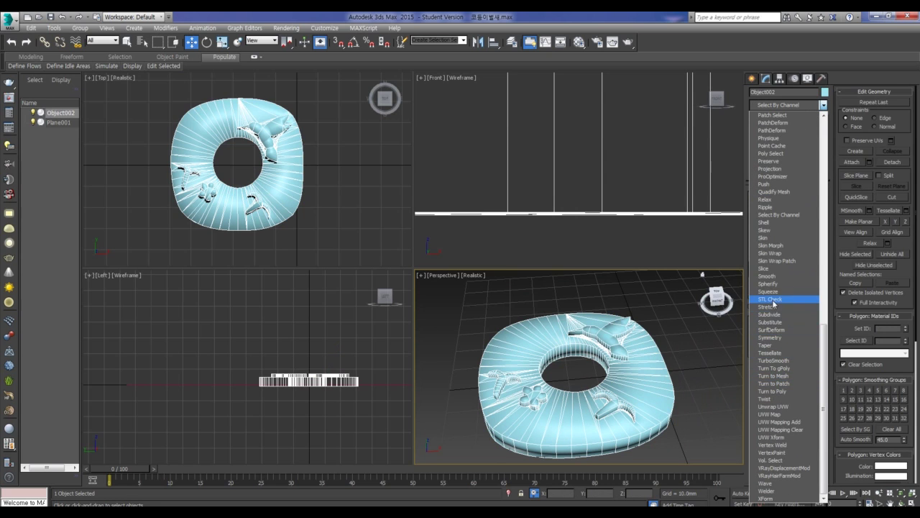
pyautogui.click(770, 299)
pyautogui.click(768, 339)
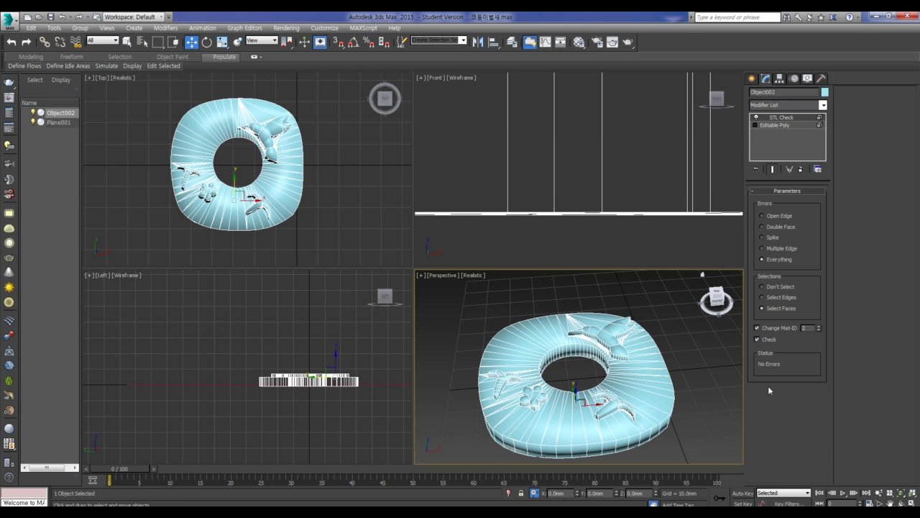
pyautogui.click(11, 26)
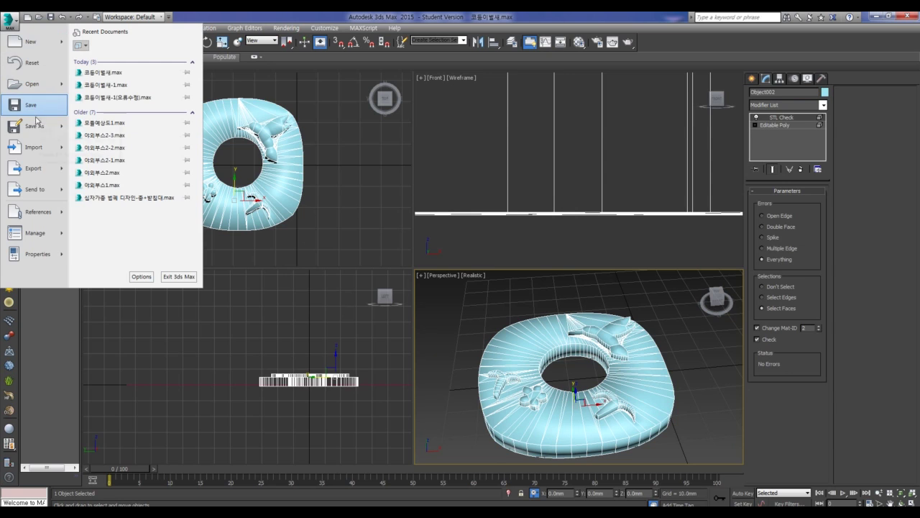
# - Export the ring to the export folder as a StereoLitho (*.STL) file named after the author
pyautogui.click(43, 171)
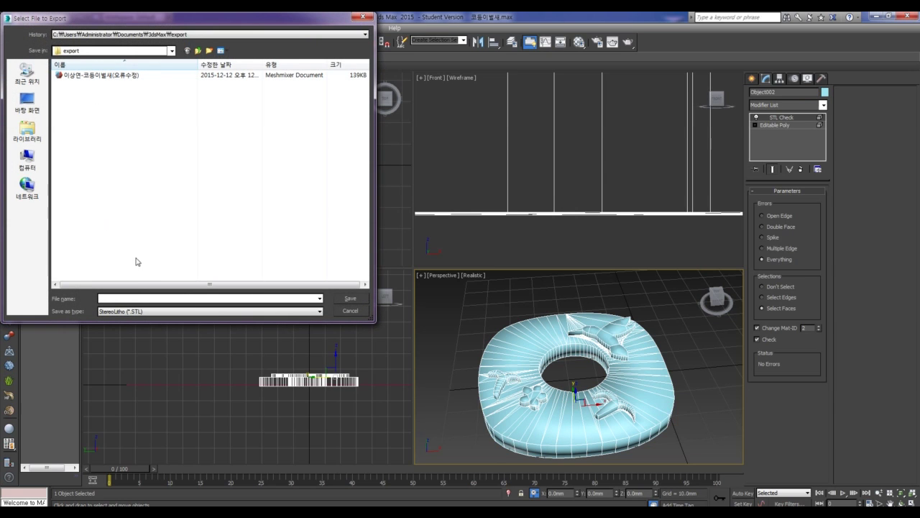
pyautogui.click(140, 299)
pyautogui.write('이상연')
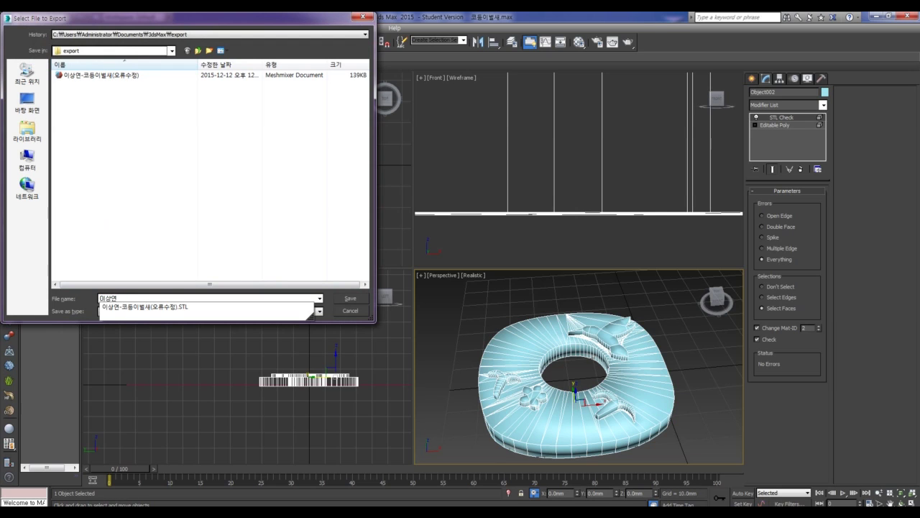
pyautogui.press('Down')
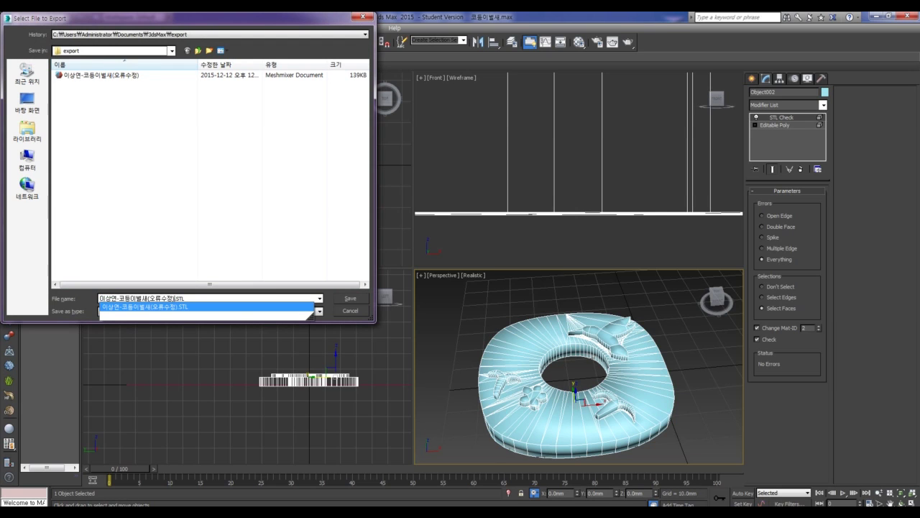
pyautogui.click(146, 306)
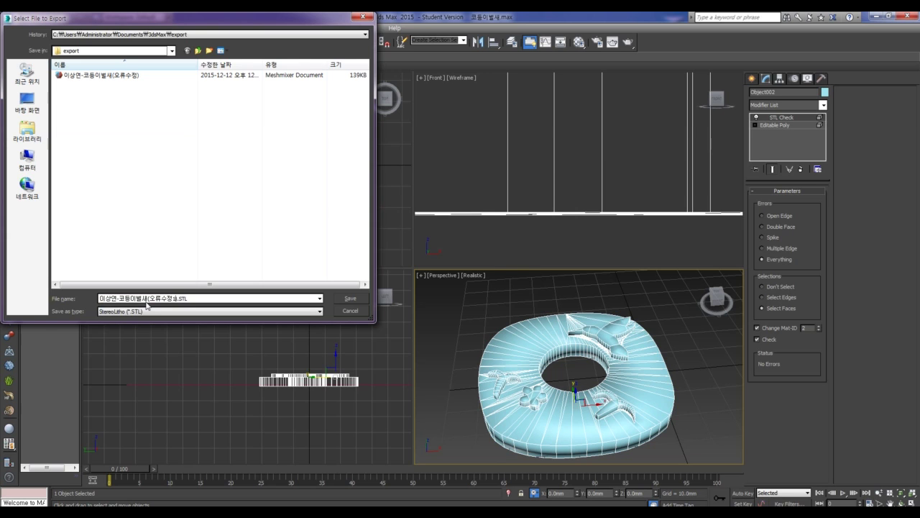
pyautogui.press('Return')
pyautogui.press('Return')
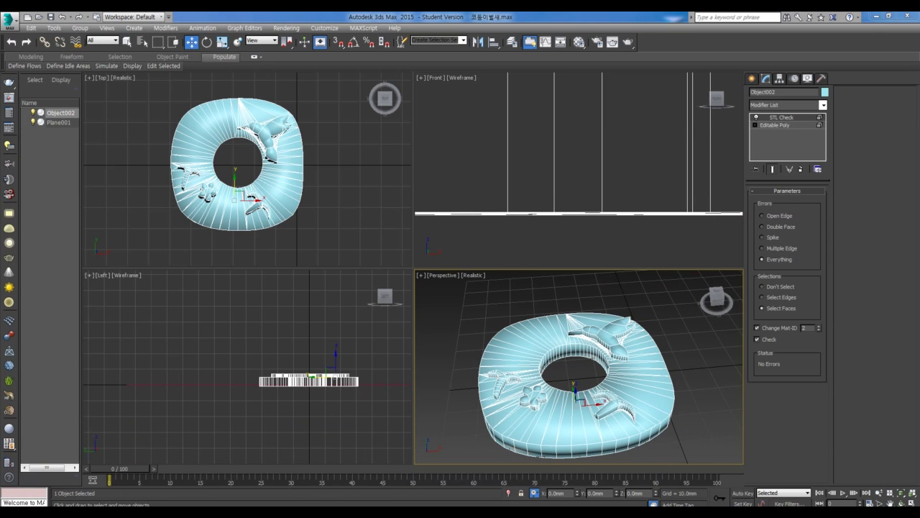
# - Check the exported file in the folder, then return and activate the Left viewport
pyautogui.hotkey('alt', 'Tab')
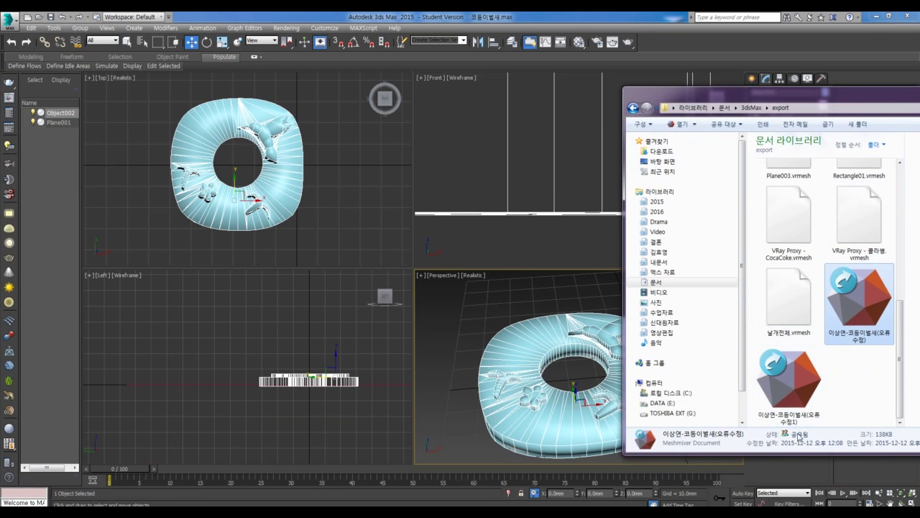
pyautogui.hotkey('alt', 'Tab')
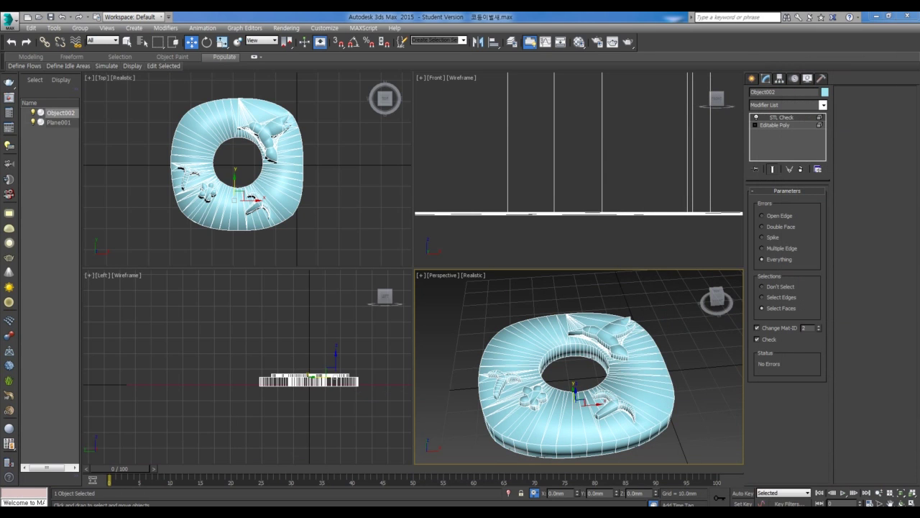
pyautogui.middleClick(367, 391)
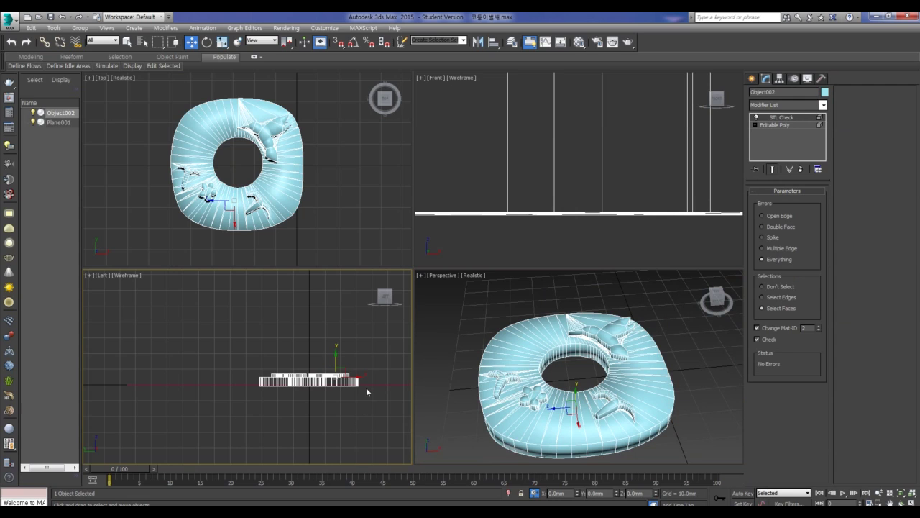